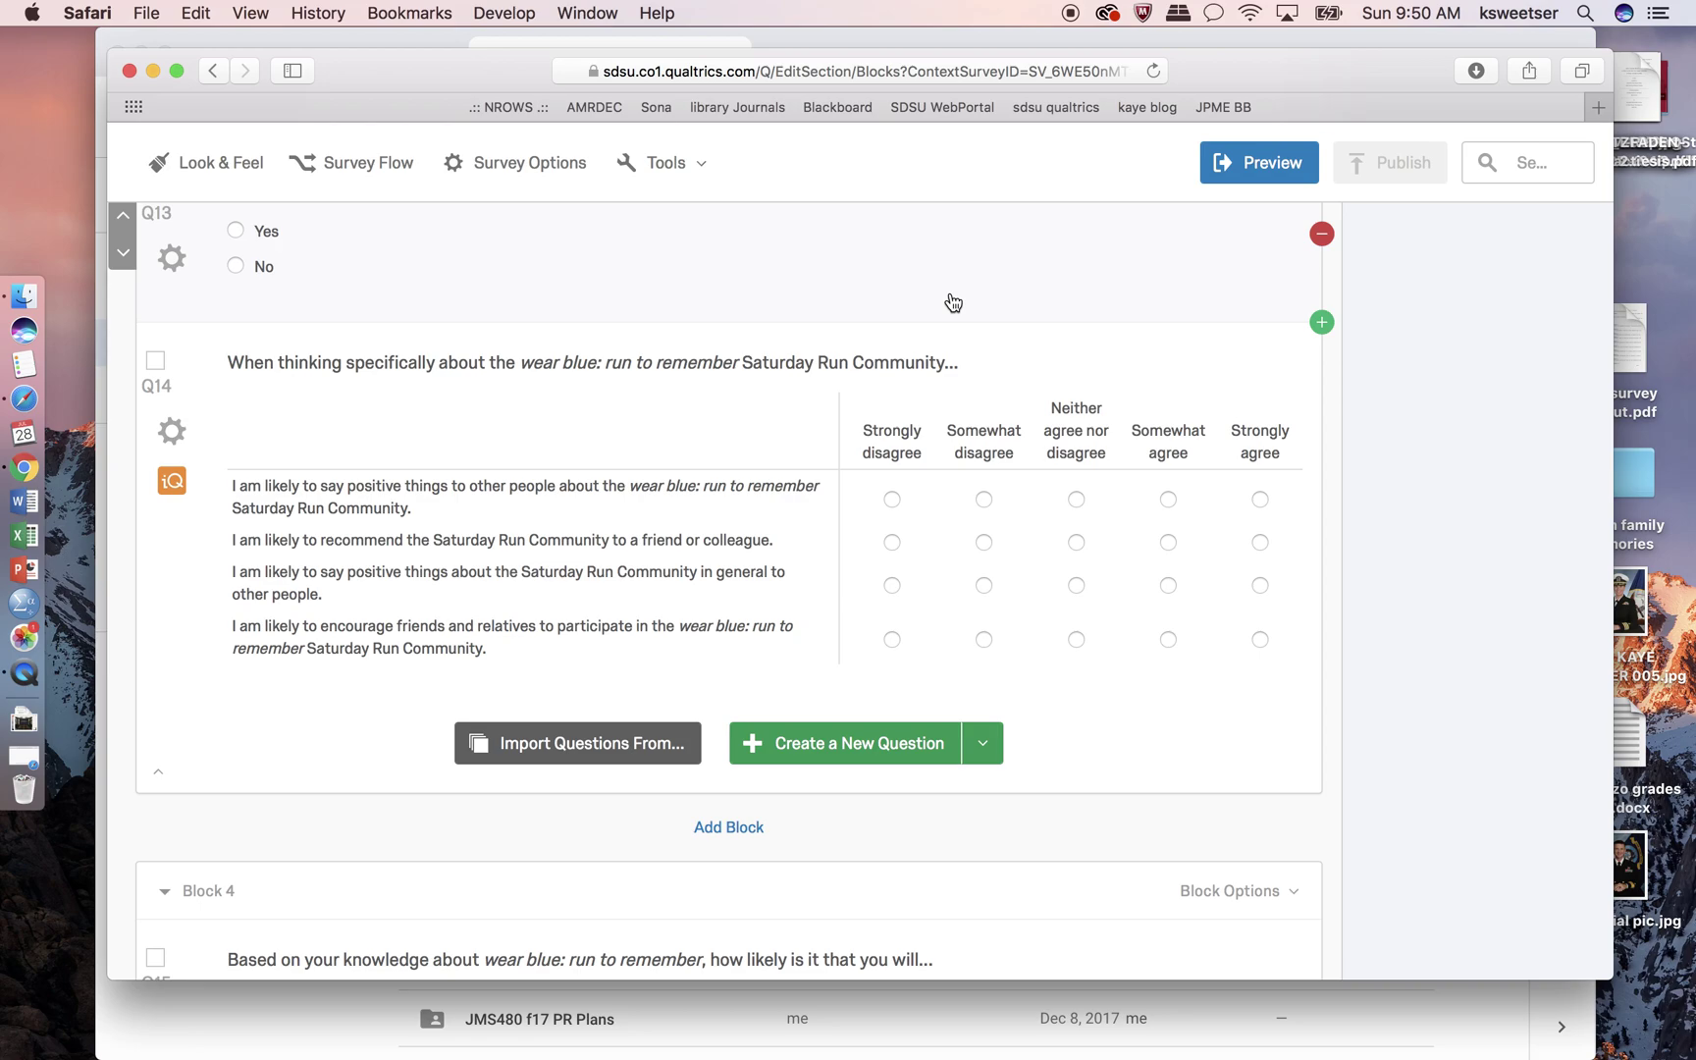
# Step: Open the recorded response data of the wear blue: run to remember survey
pyautogui.click(678, 174)
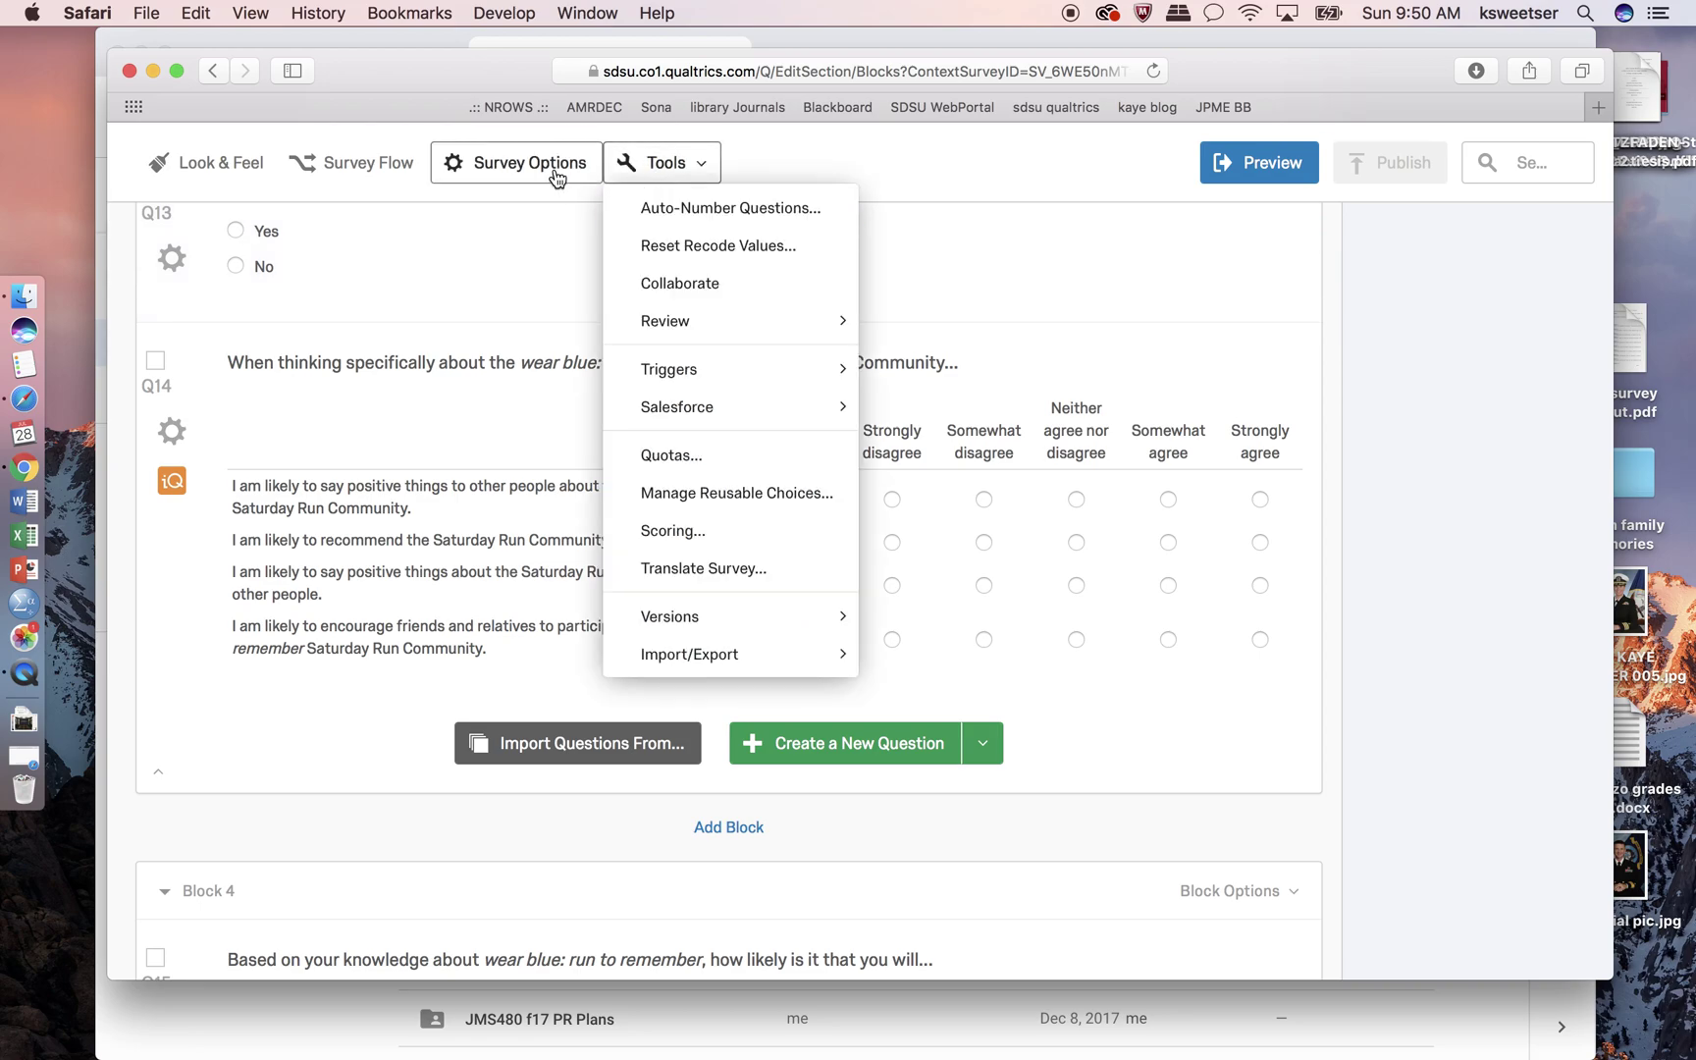
pyautogui.click(1402, 431)
pyautogui.scroll(20, 1400, 423)
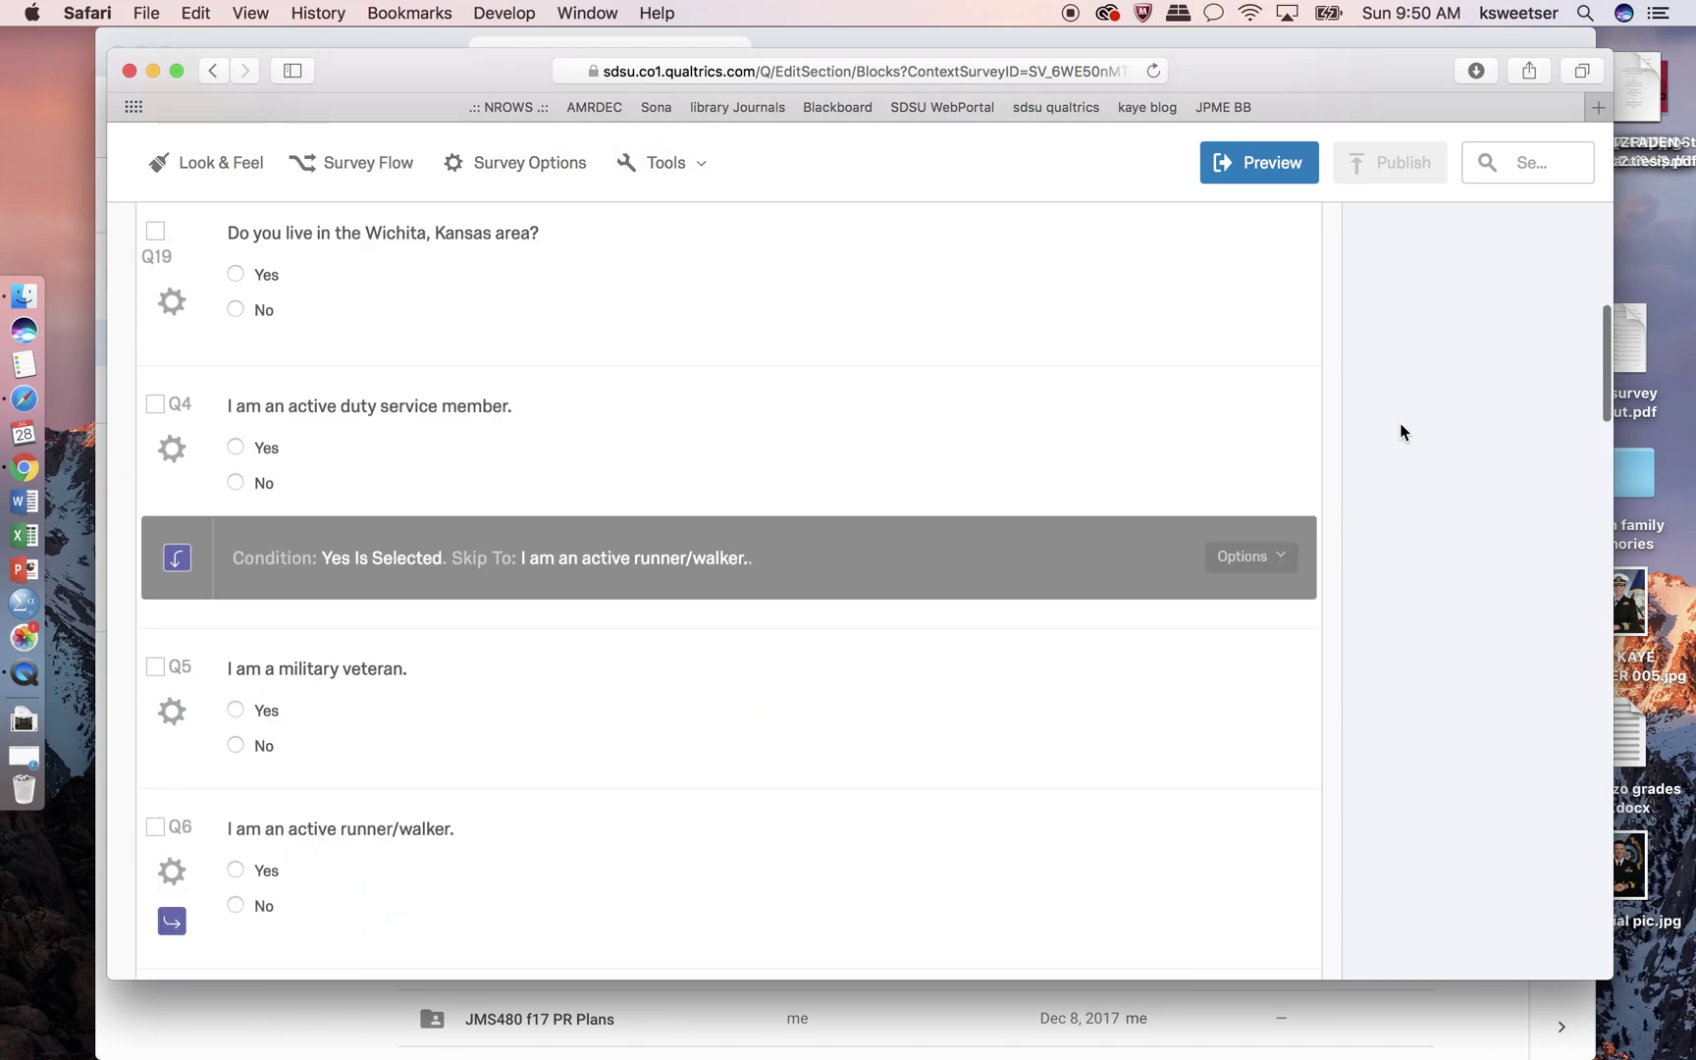
pyautogui.click(475, 236)
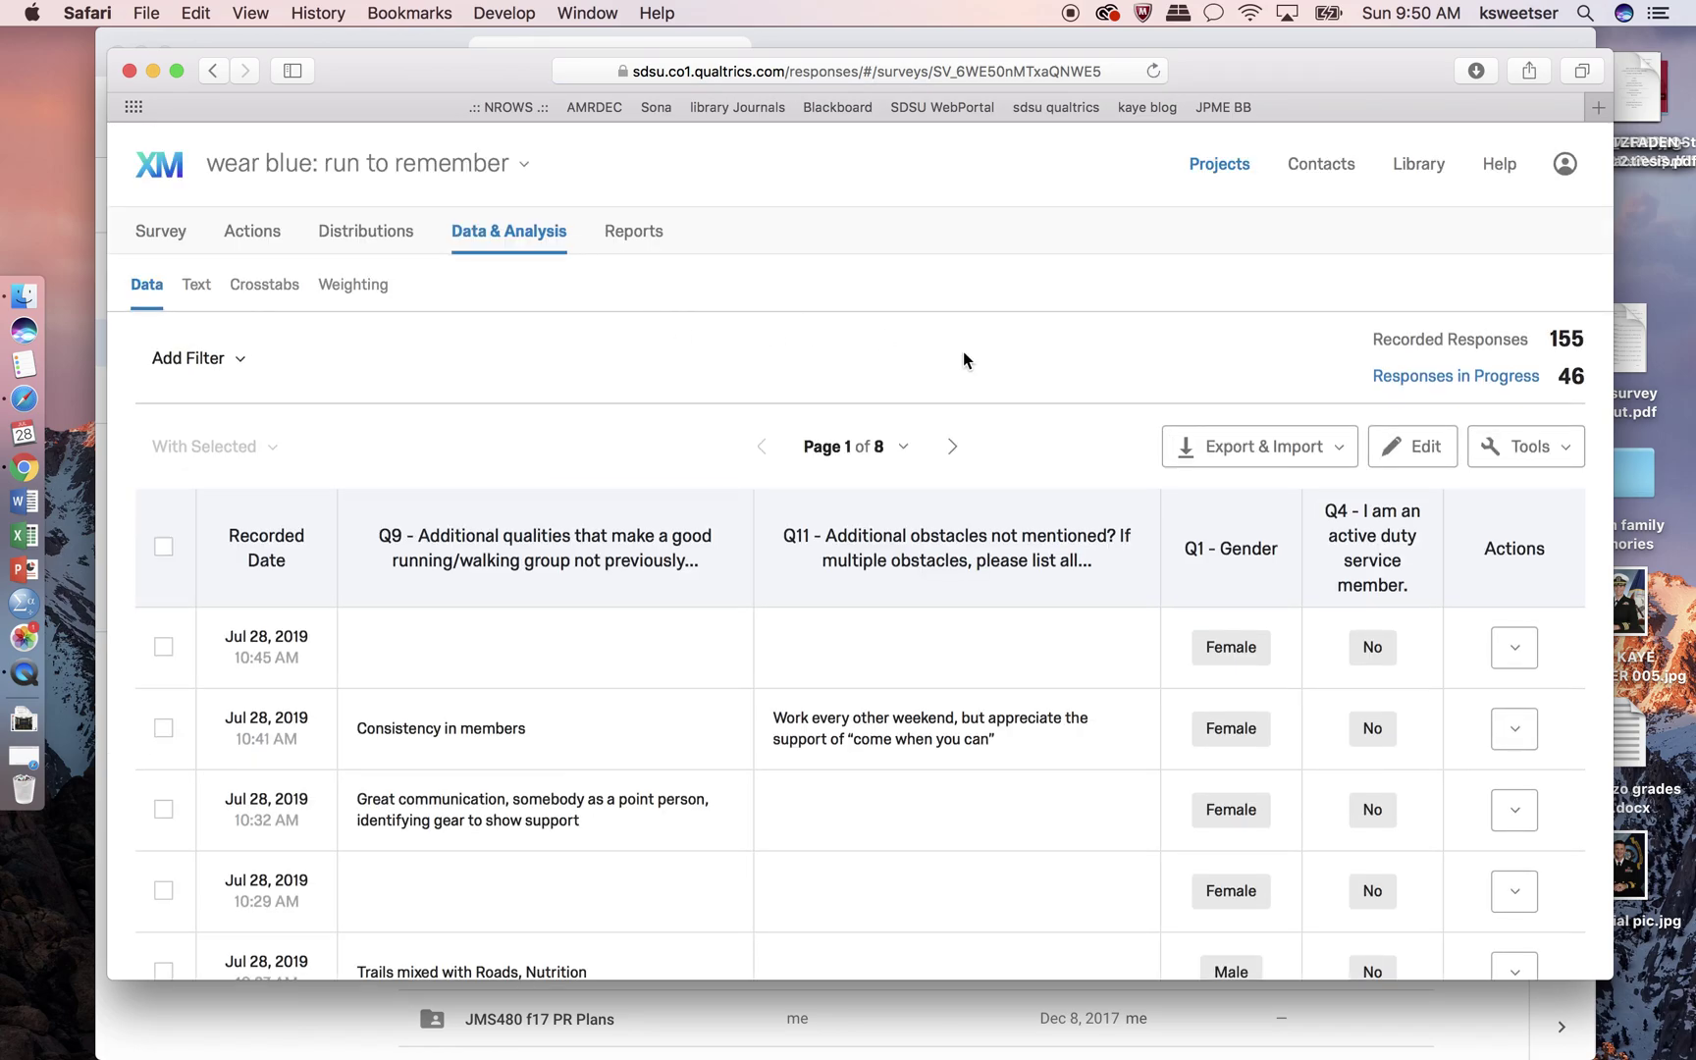
# Step: Export the response data table to Google Drive with all fields included and numeric values used
pyautogui.click(1309, 448)
pyautogui.click(1208, 494)
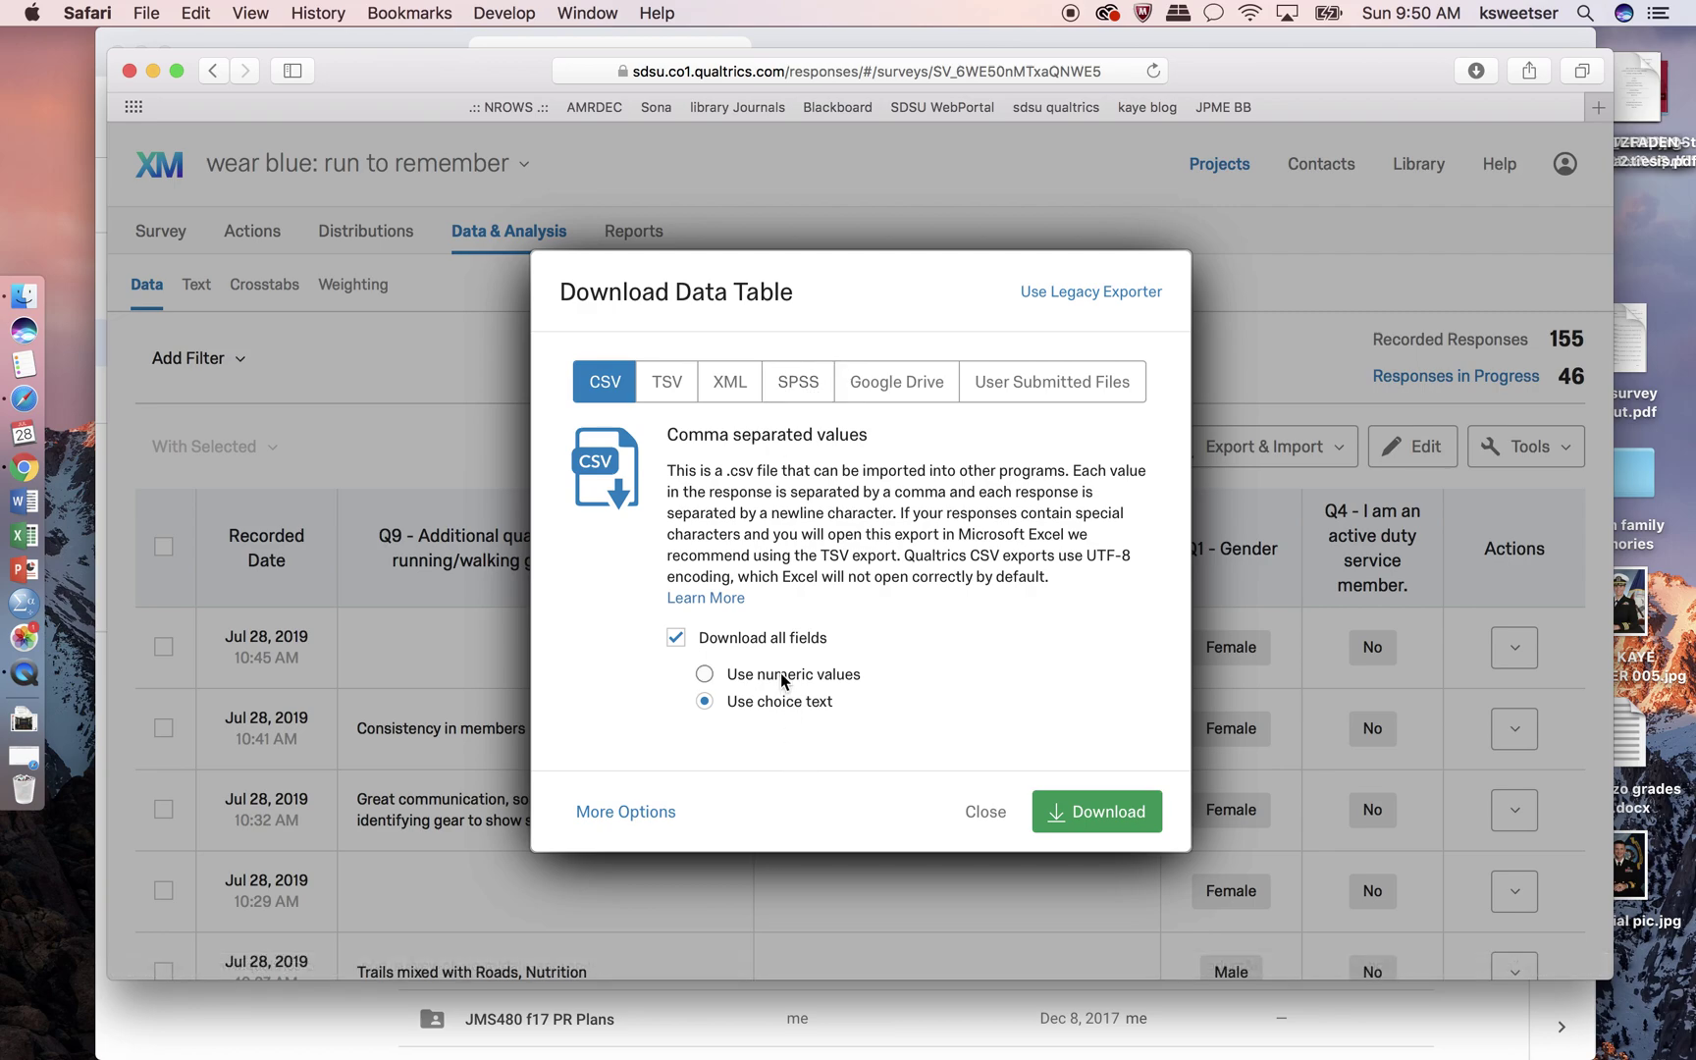
pyautogui.click(717, 684)
pyautogui.click(879, 391)
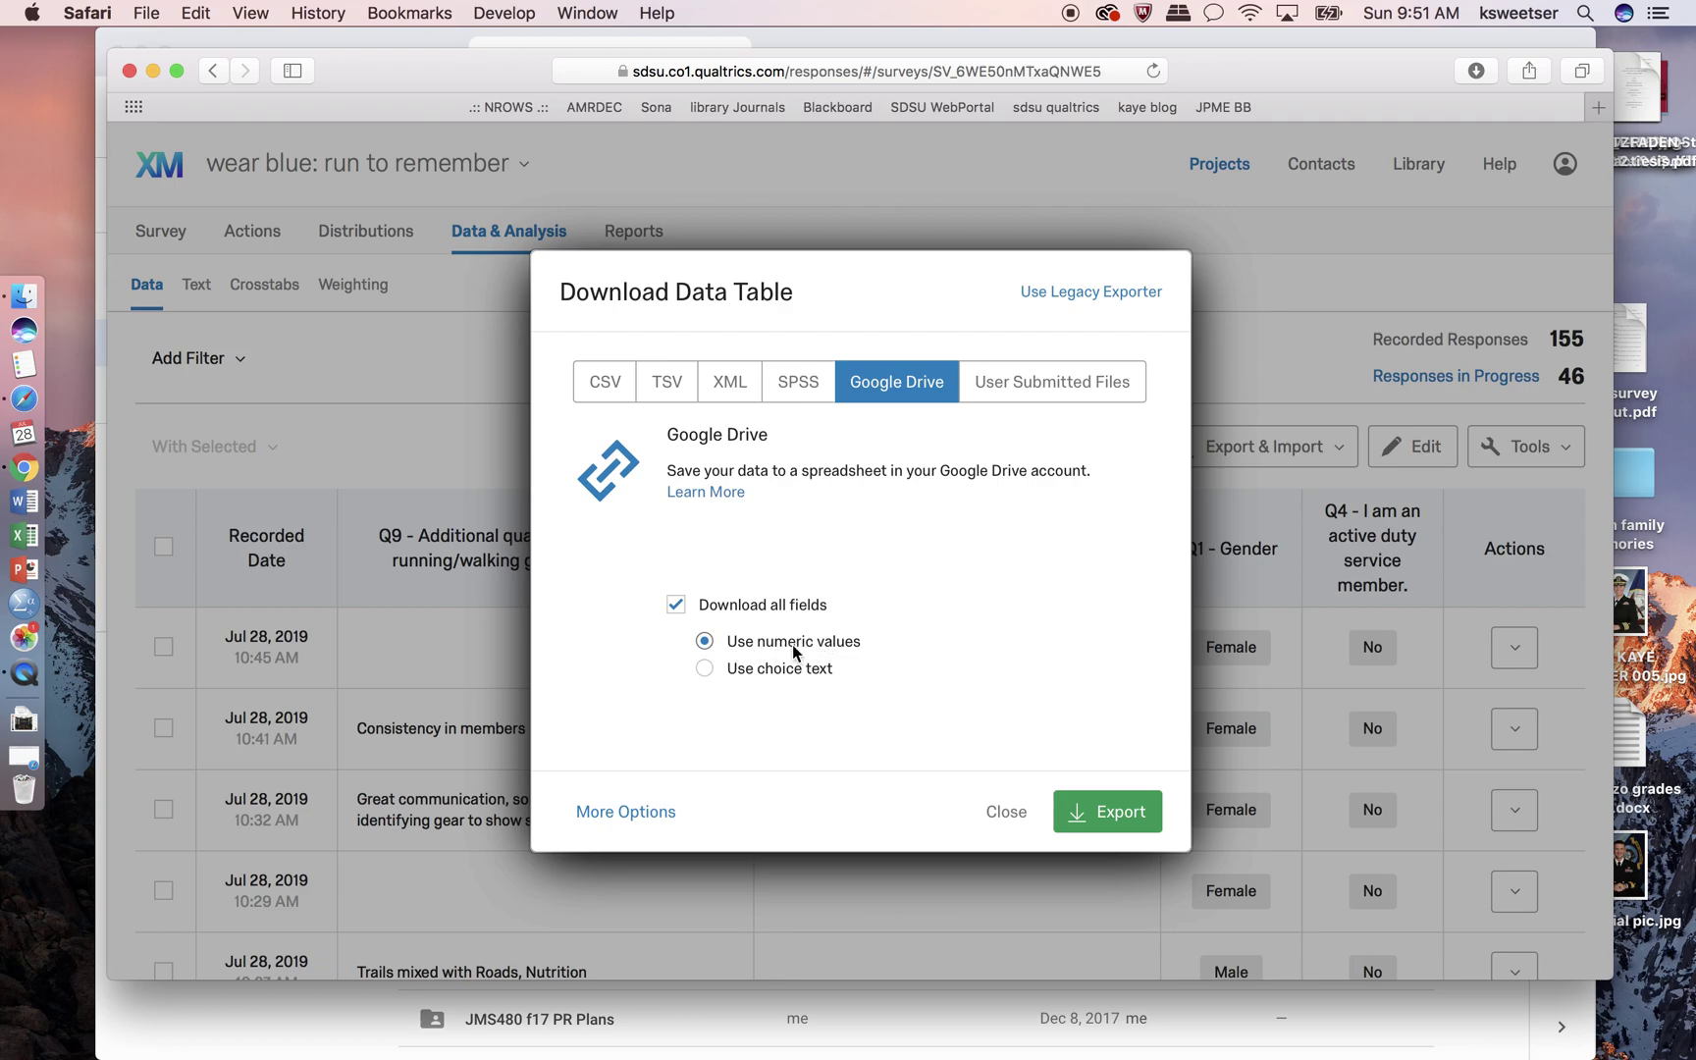
pyautogui.click(1097, 823)
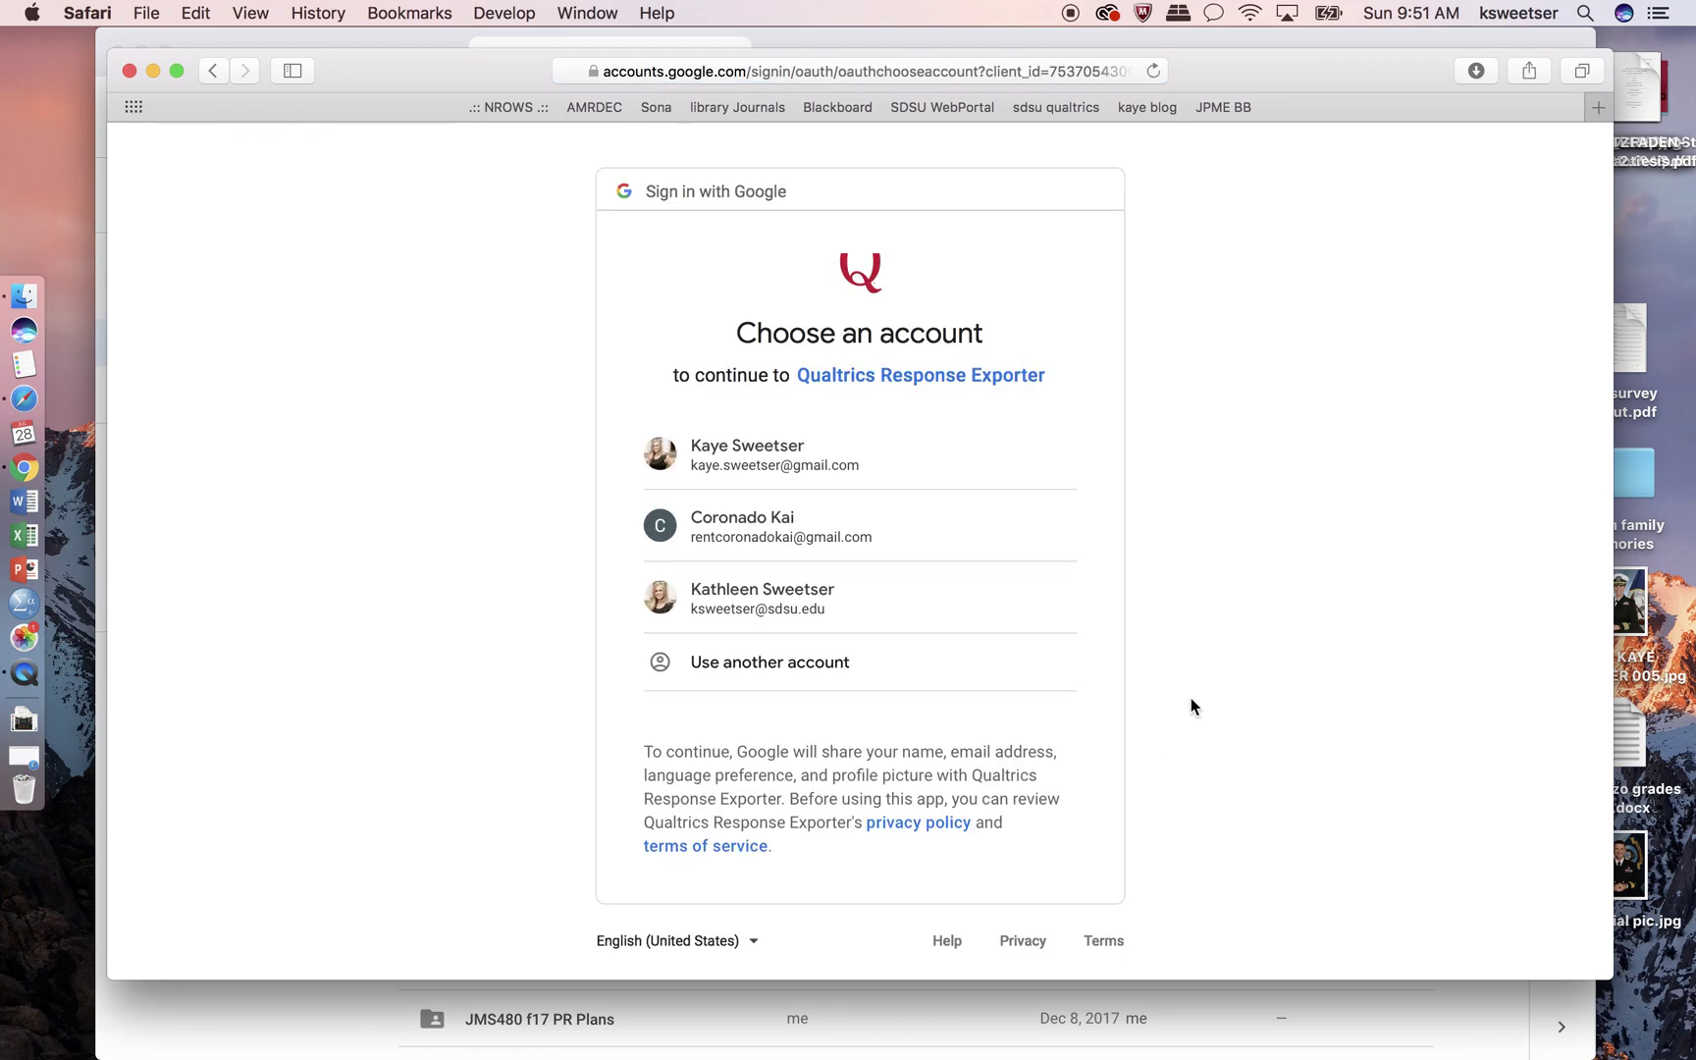
# Step: Allow the Qualtrics Response Exporter to access the university Google account and open the exported spreadsheet
pyautogui.click(821, 609)
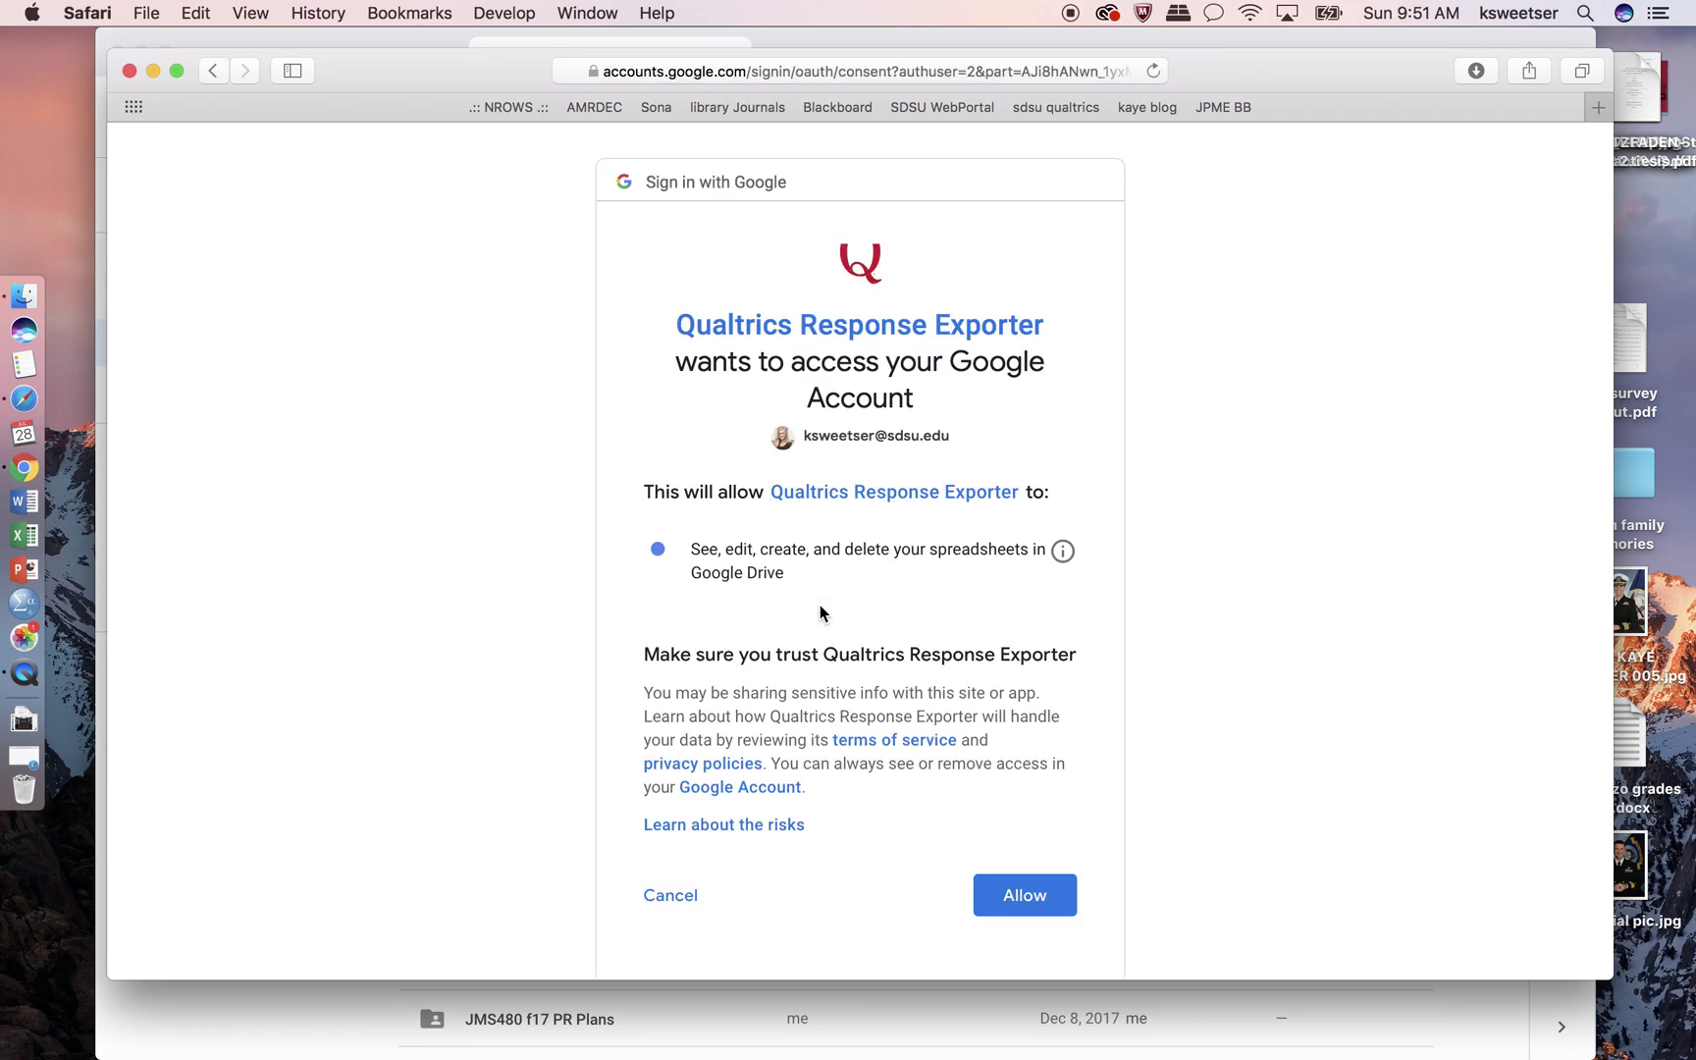
pyautogui.click(1029, 899)
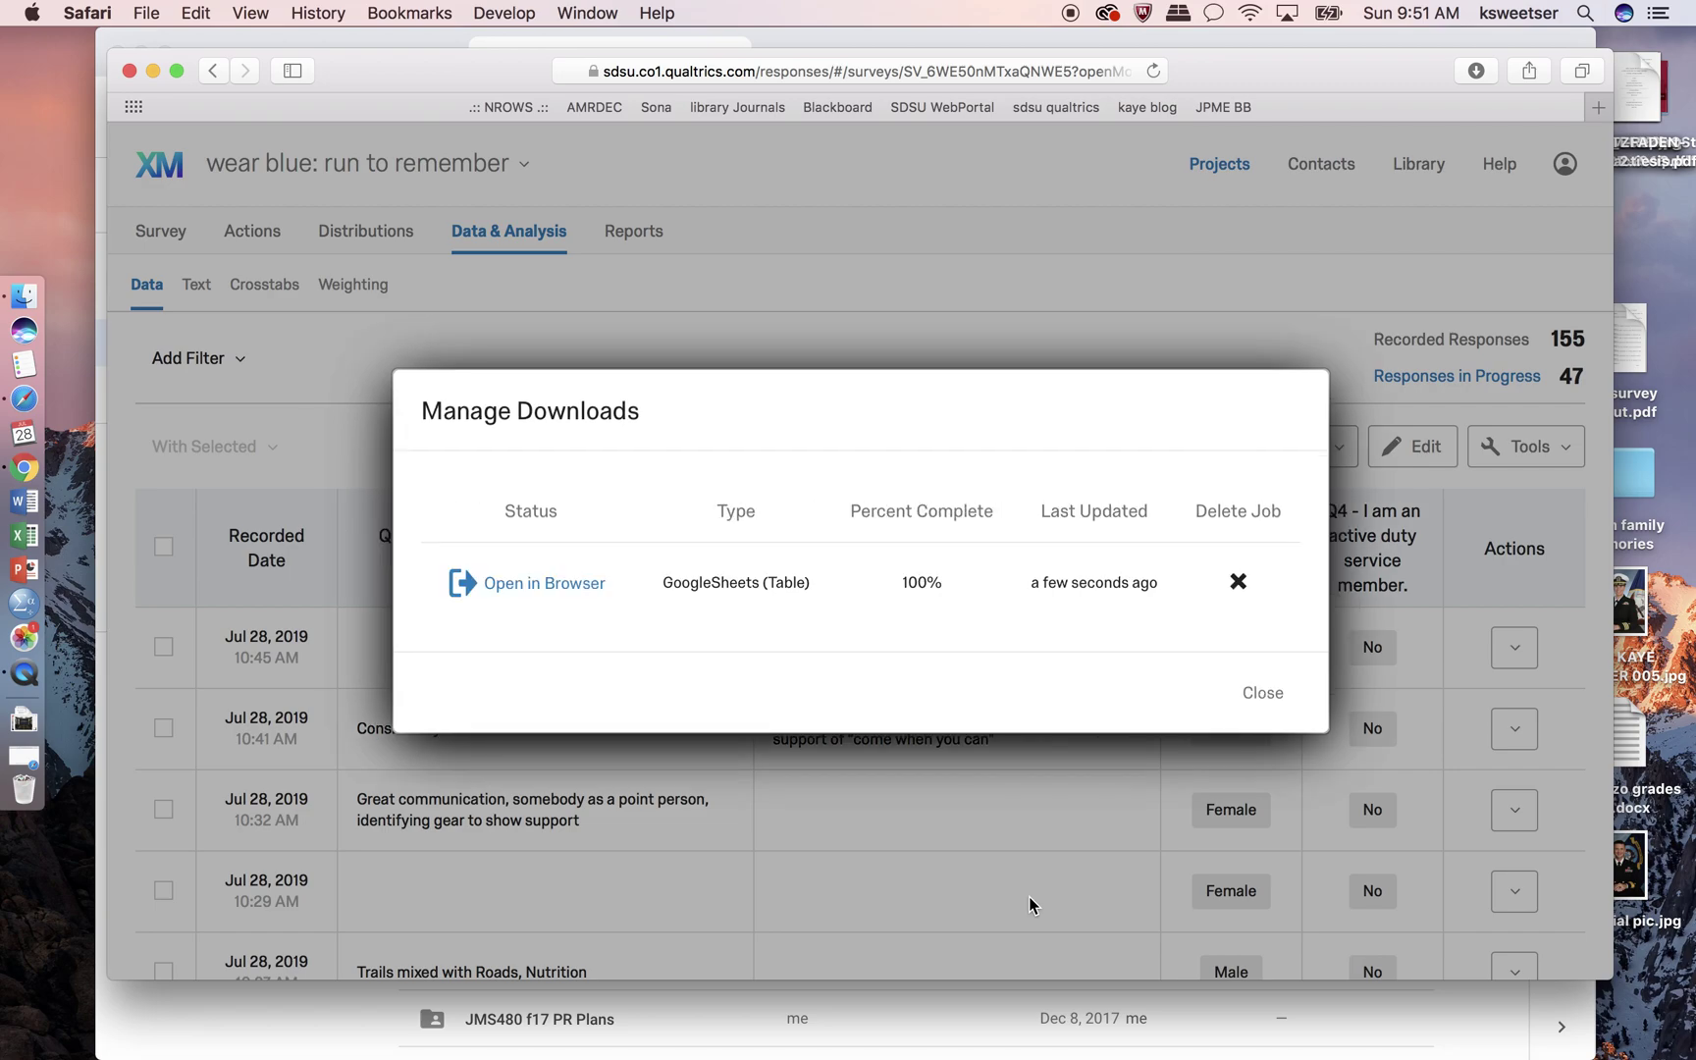
pyautogui.click(546, 585)
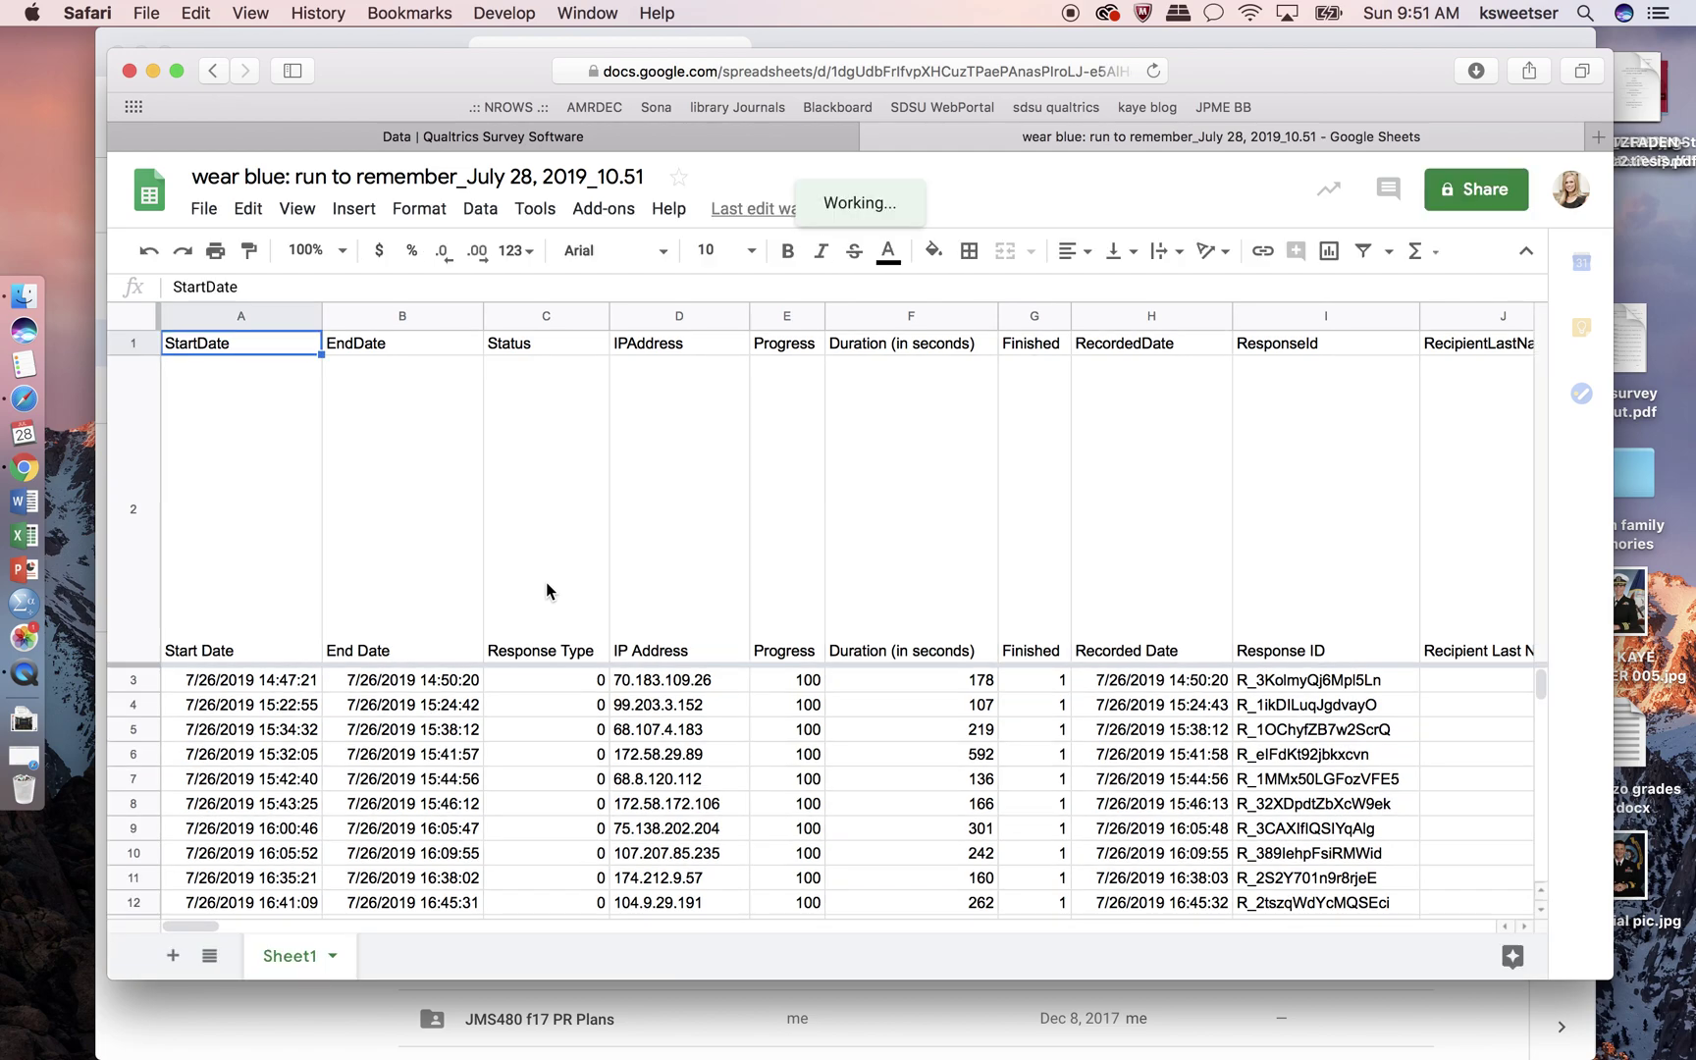
# Step: Examine the wording of the Saturday Run Community items Q14_1 to Q14_4 in the spreadsheet's second row
pyautogui.hscroll(15, 943, 777)
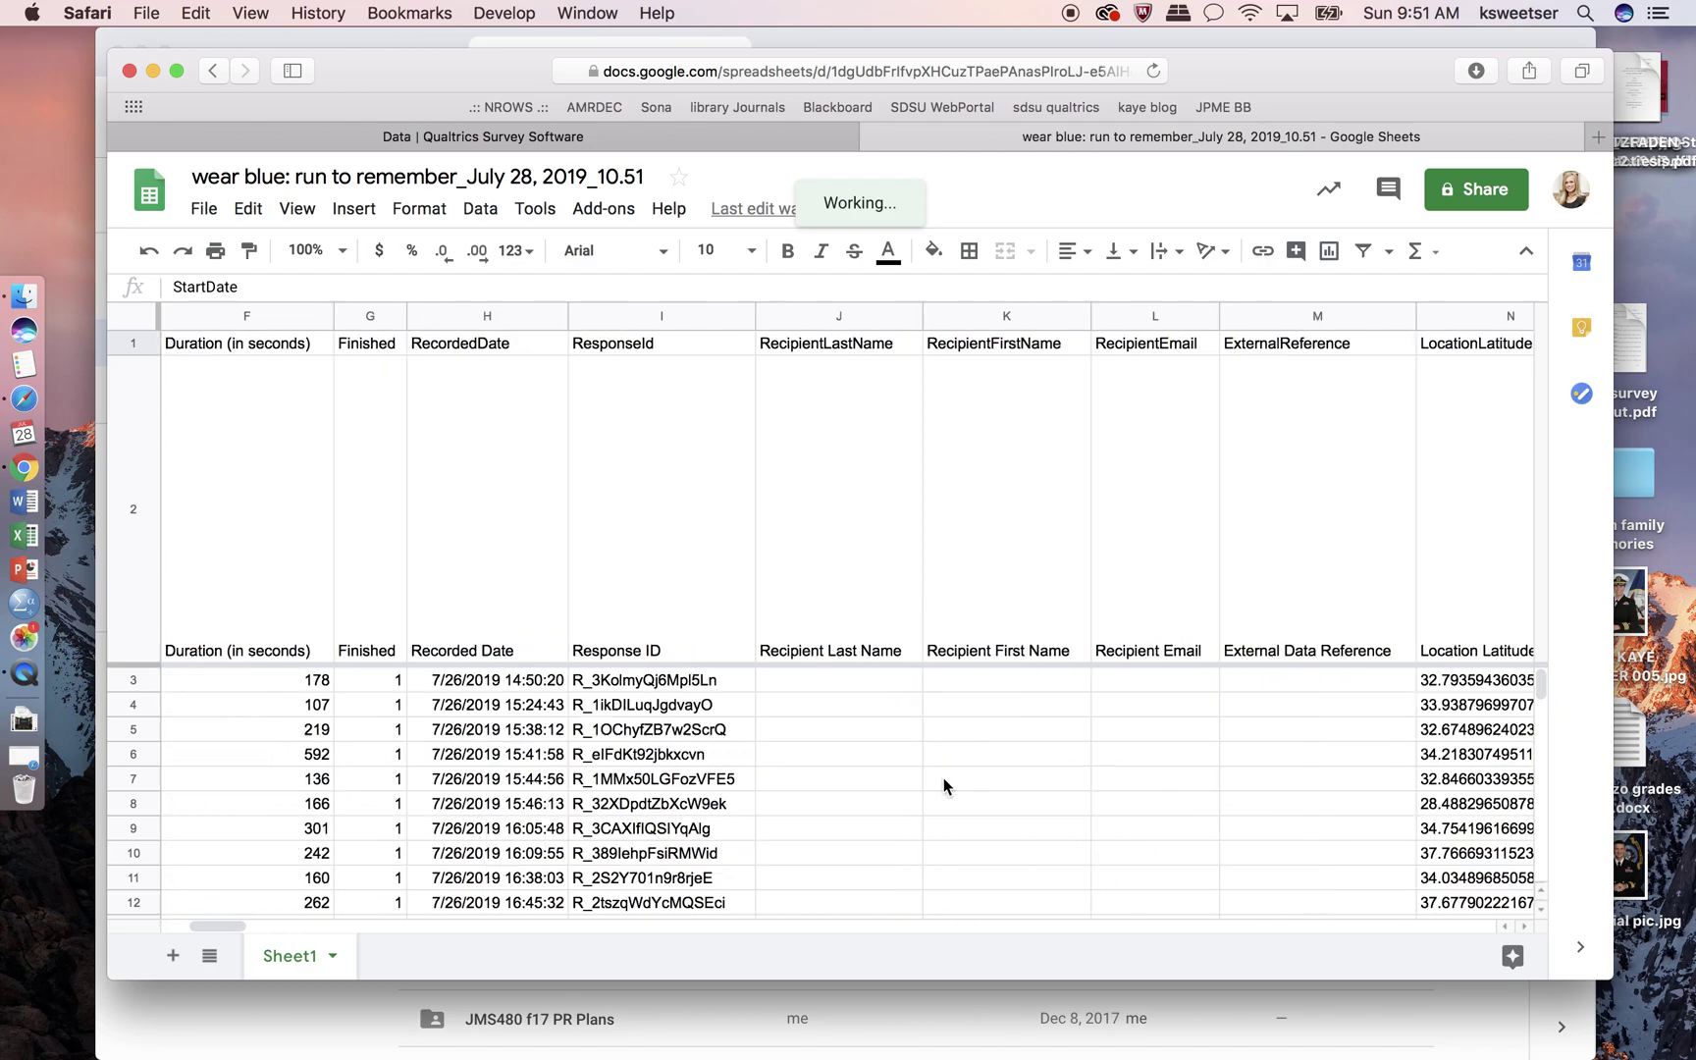
pyautogui.hscroll(20, 944, 777)
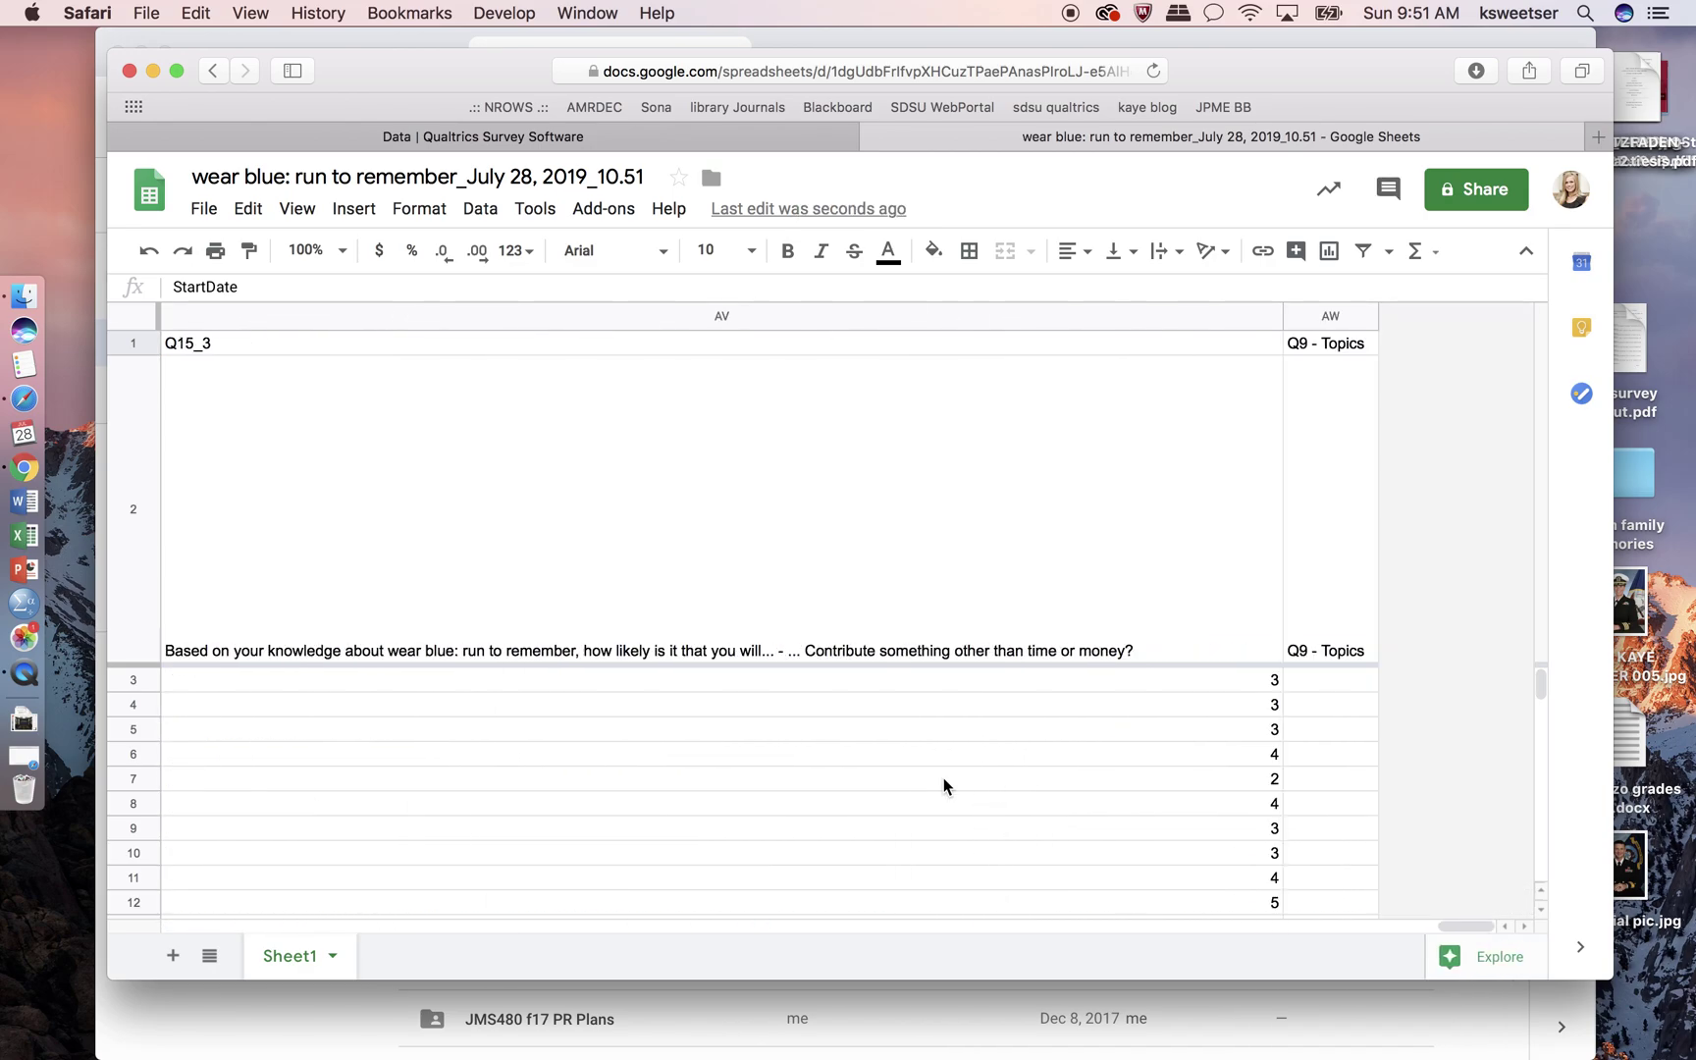
pyautogui.hscroll(-5, 764, 753)
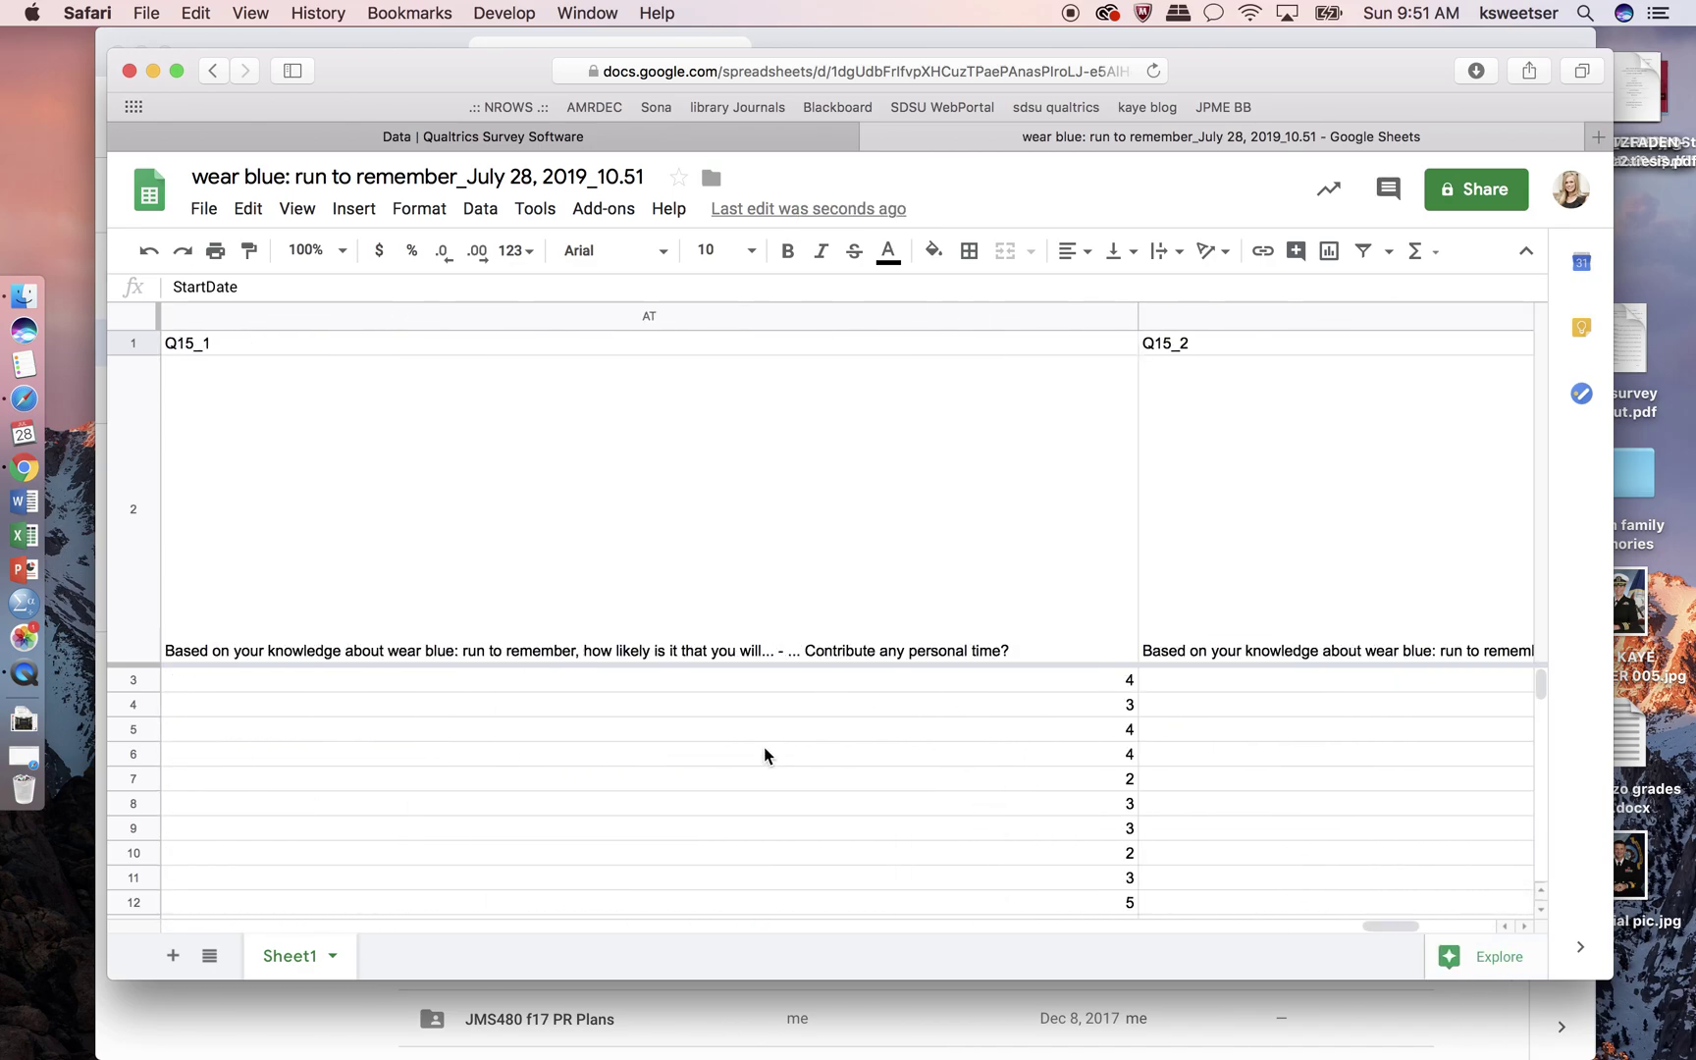
pyautogui.click(557, 644)
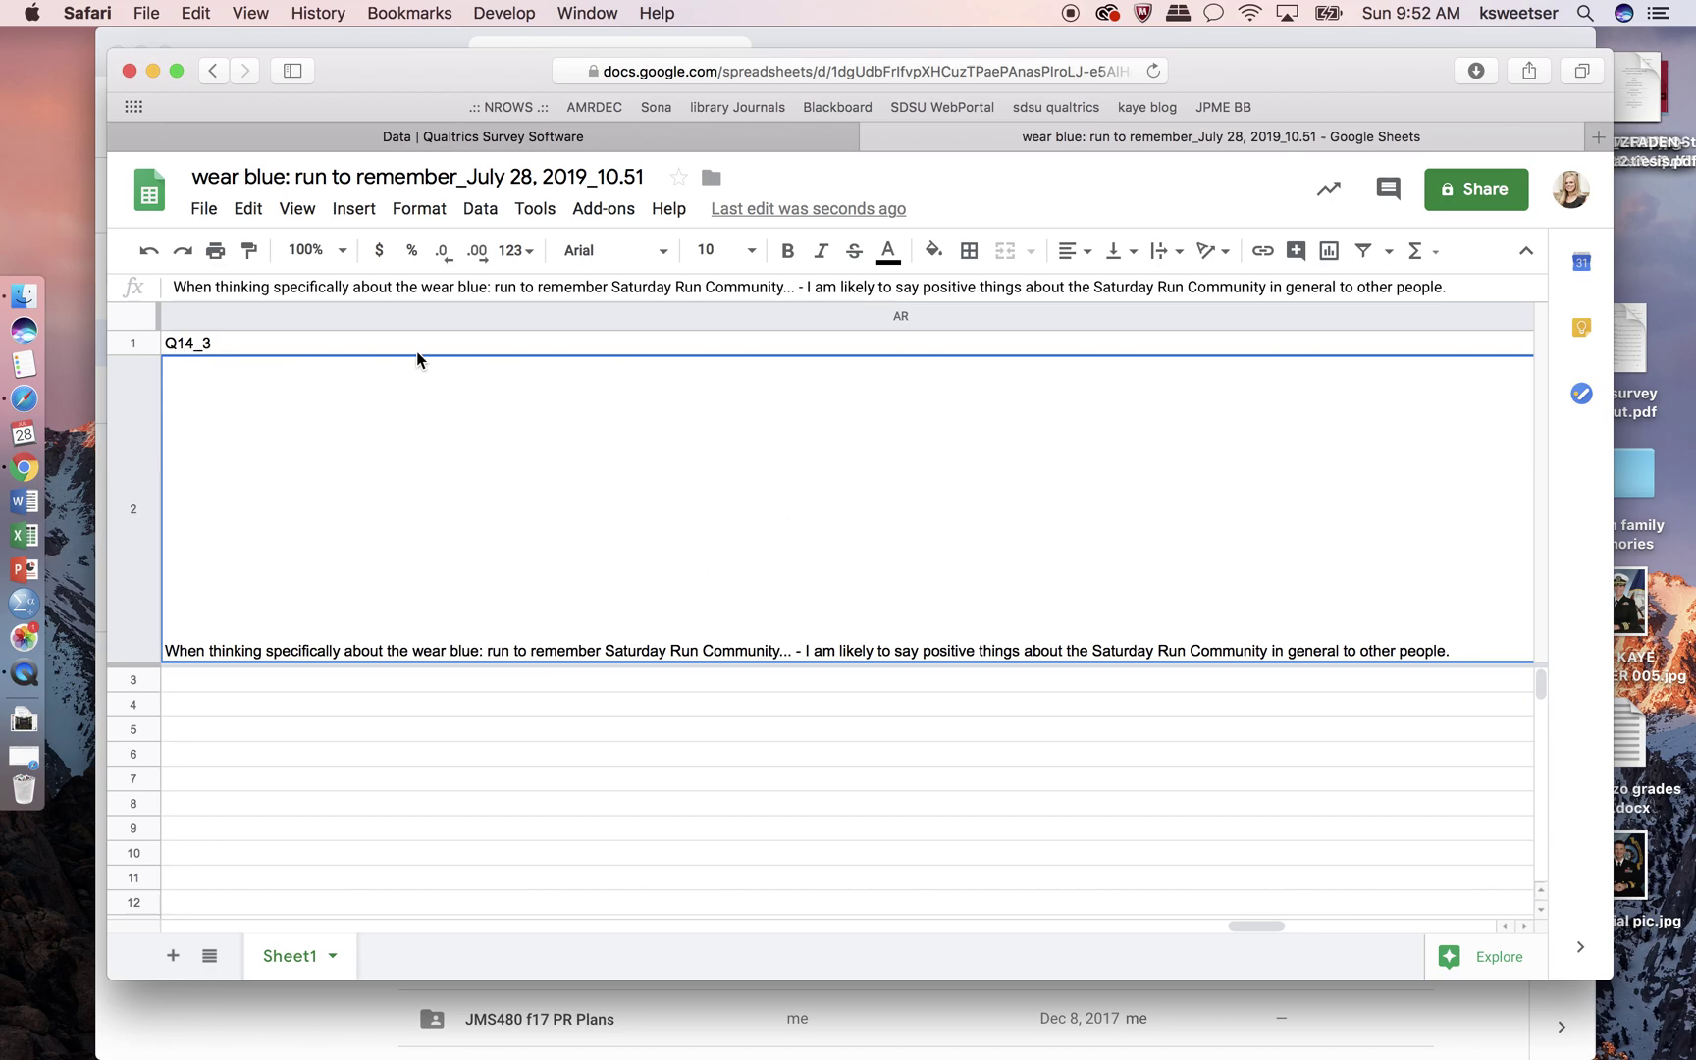
pyautogui.press('Right')
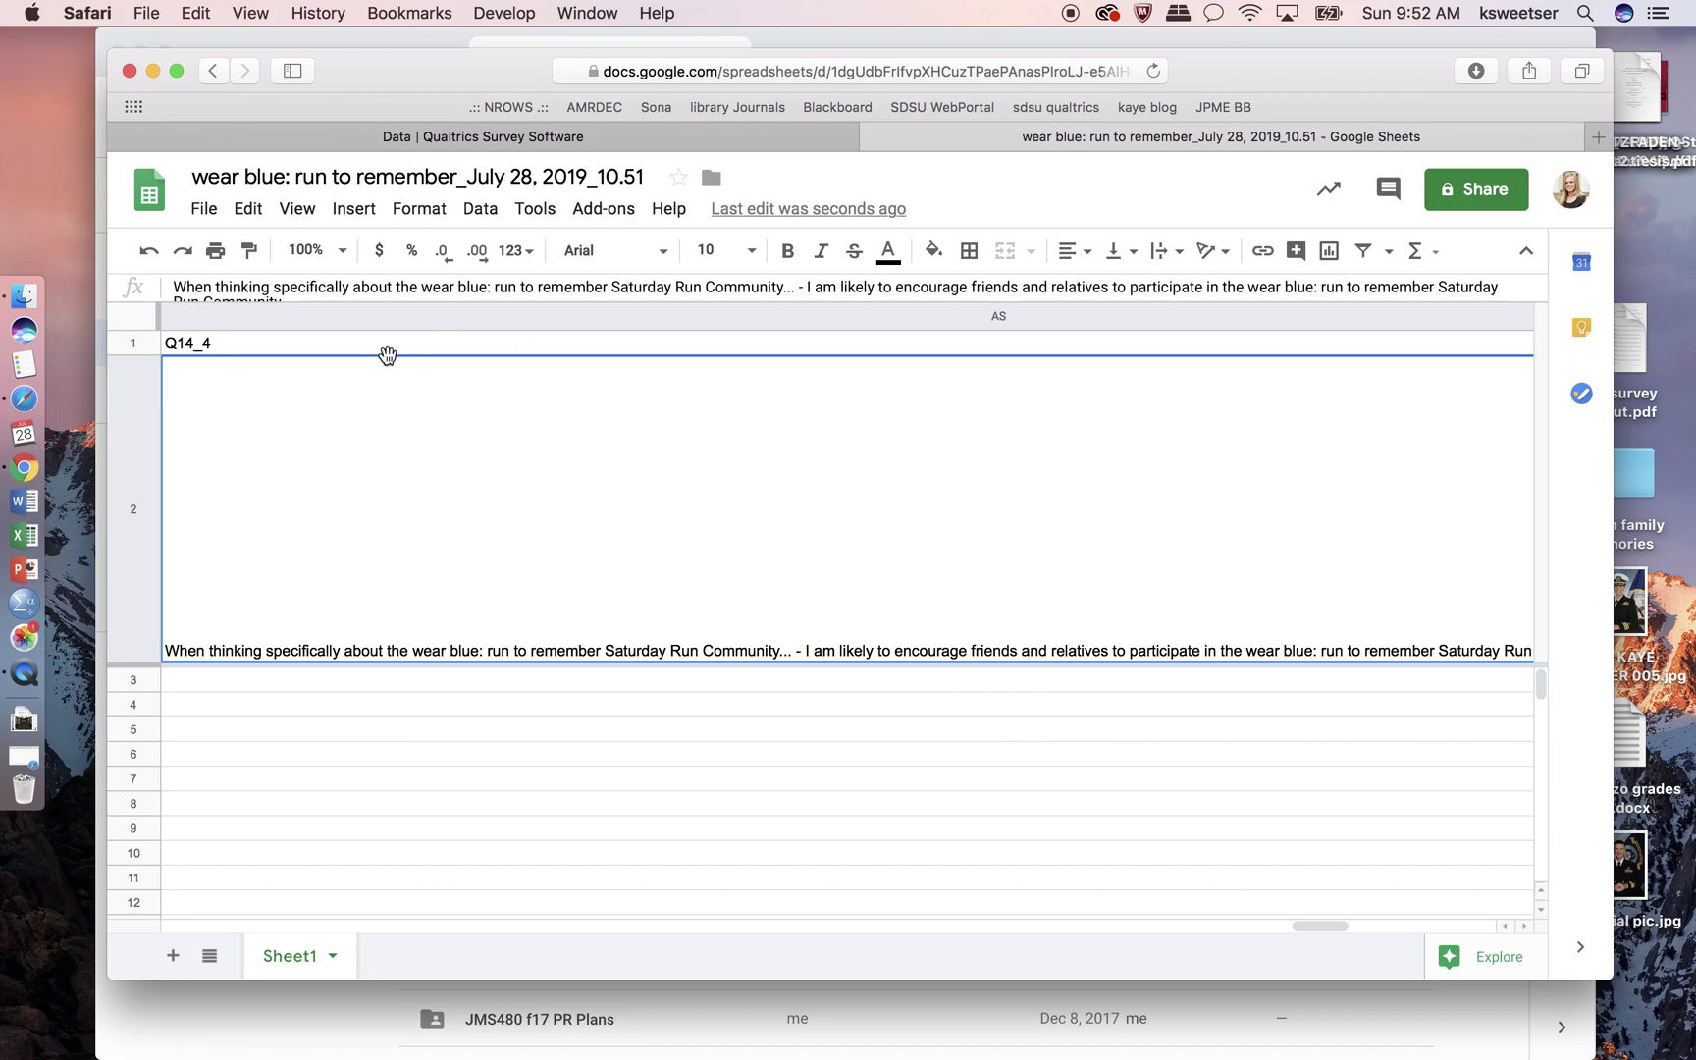
pyautogui.press('Left')
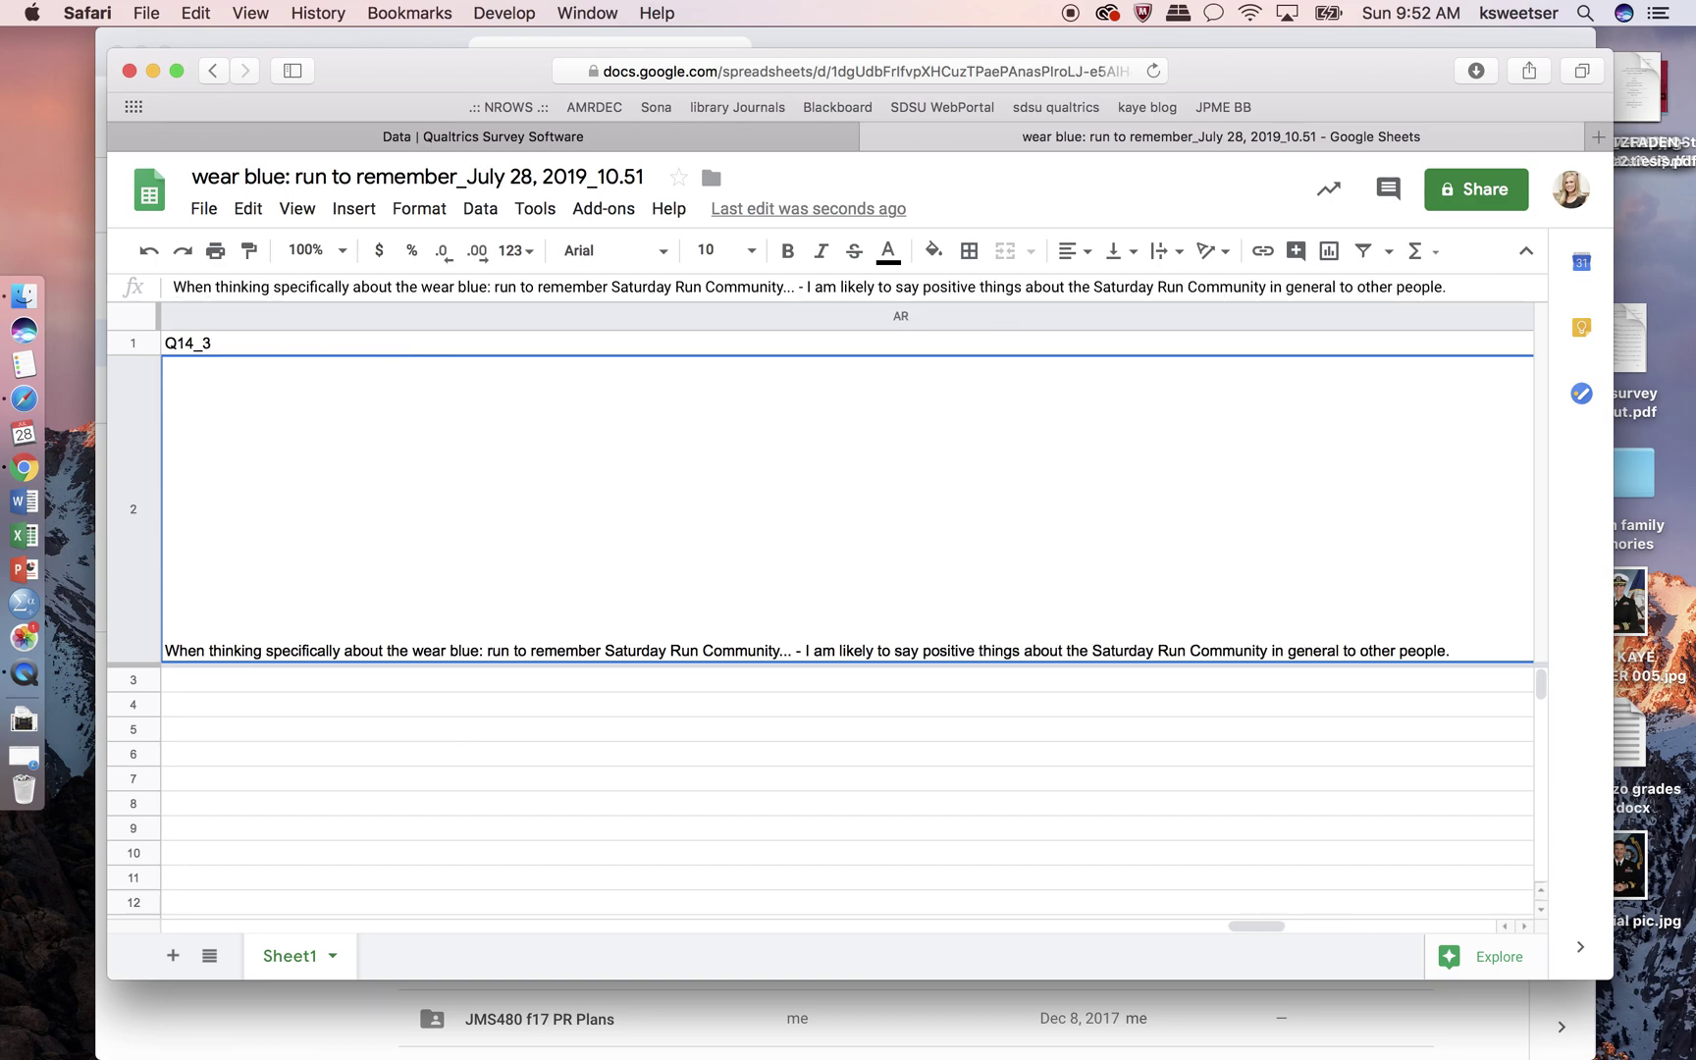
pyautogui.press('Left')
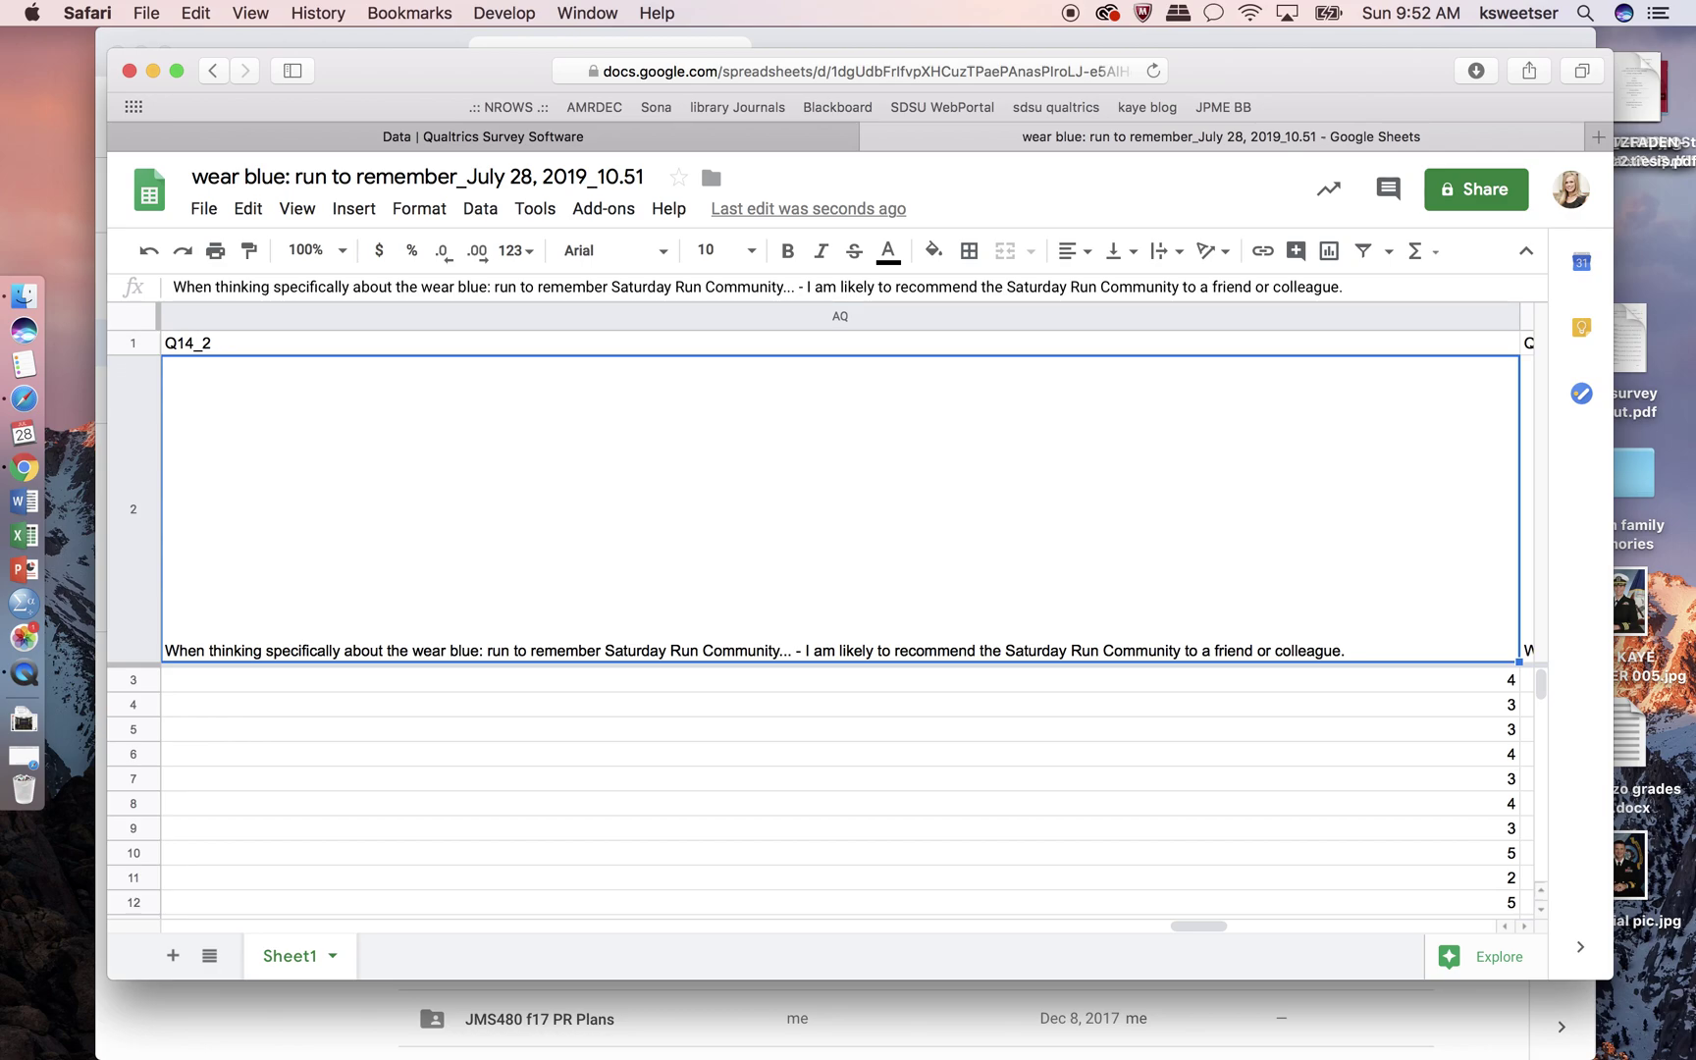
pyautogui.press('Left')
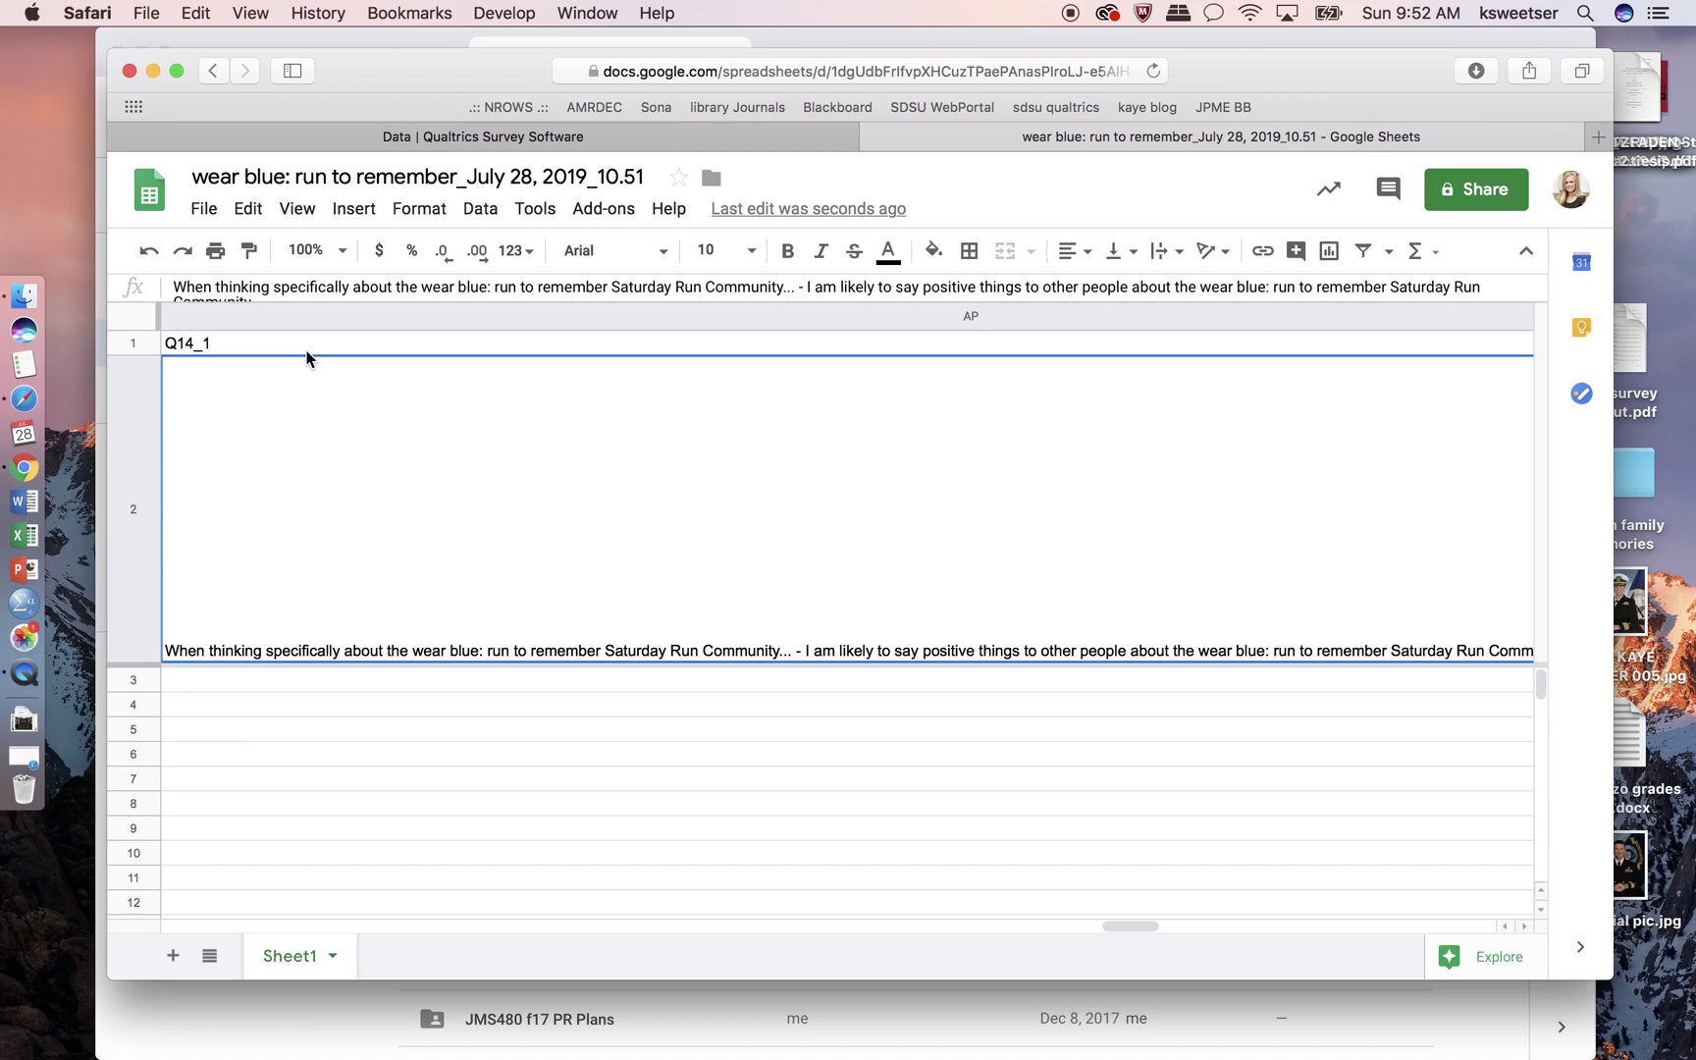
# Step: Read the first respondent's answers in row 3 for items Q14_4 back through Q14_1
pyautogui.click(529, 711)
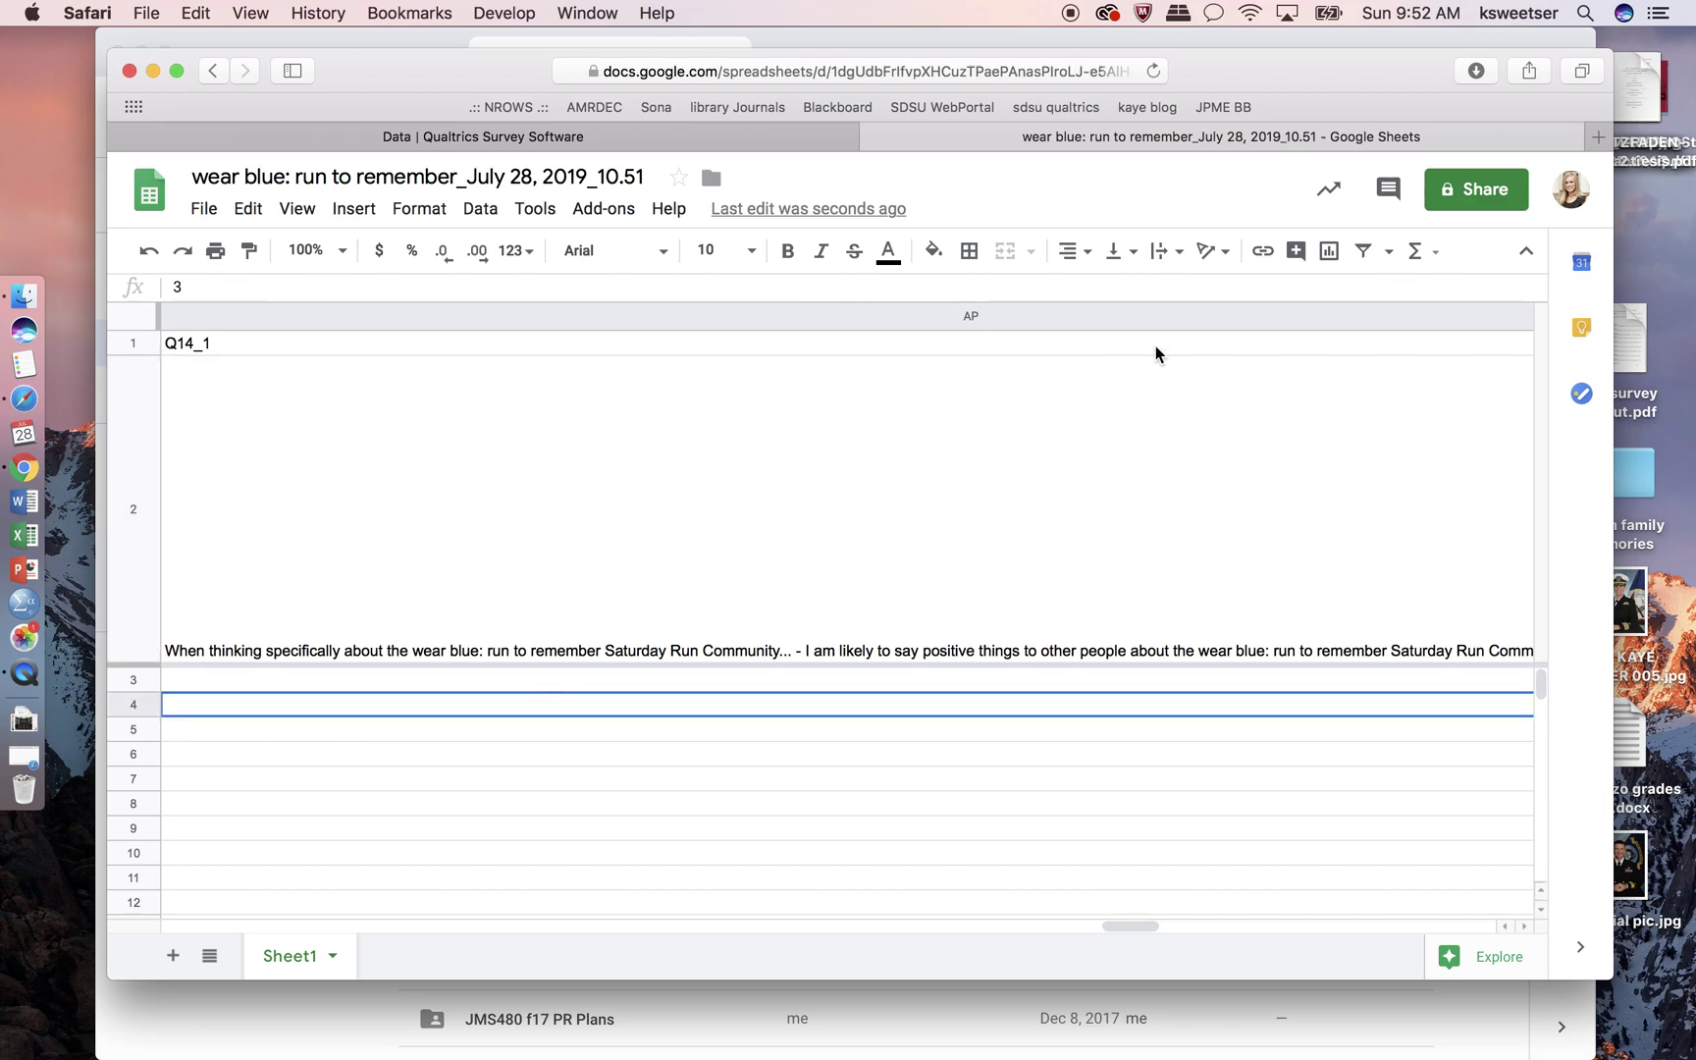
pyautogui.hscroll(2, 1227, 375)
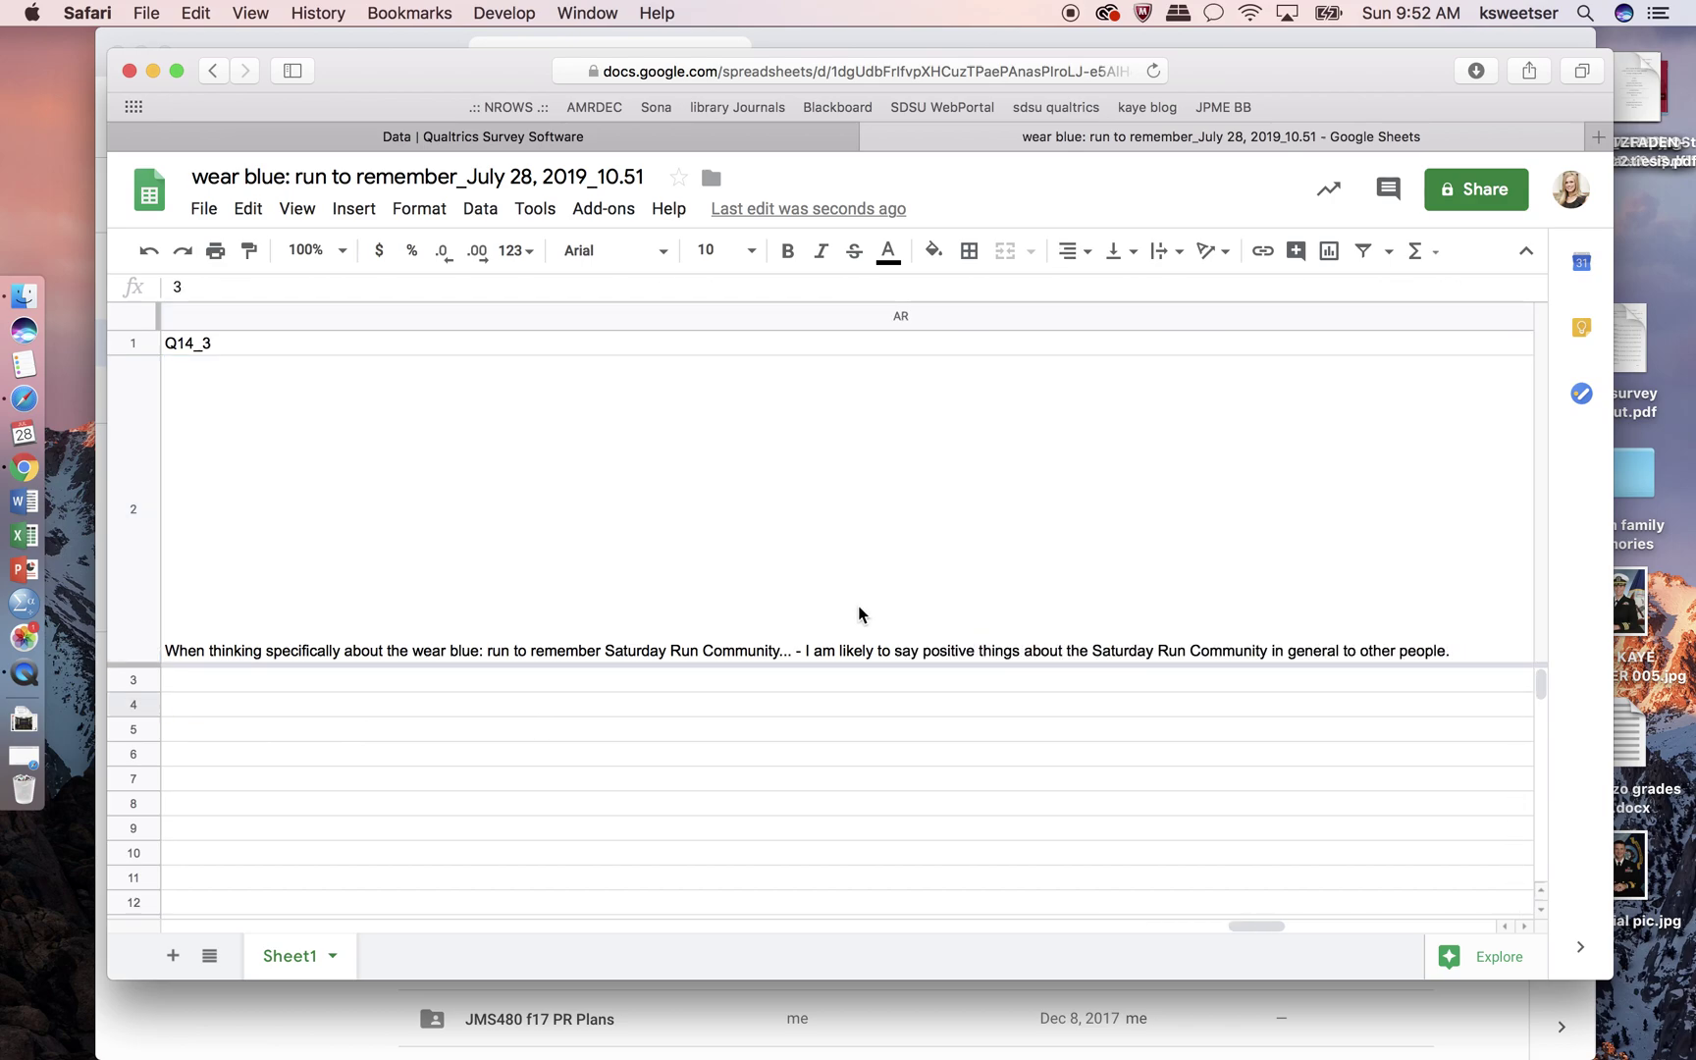
pyautogui.hscroll(3, 880, 701)
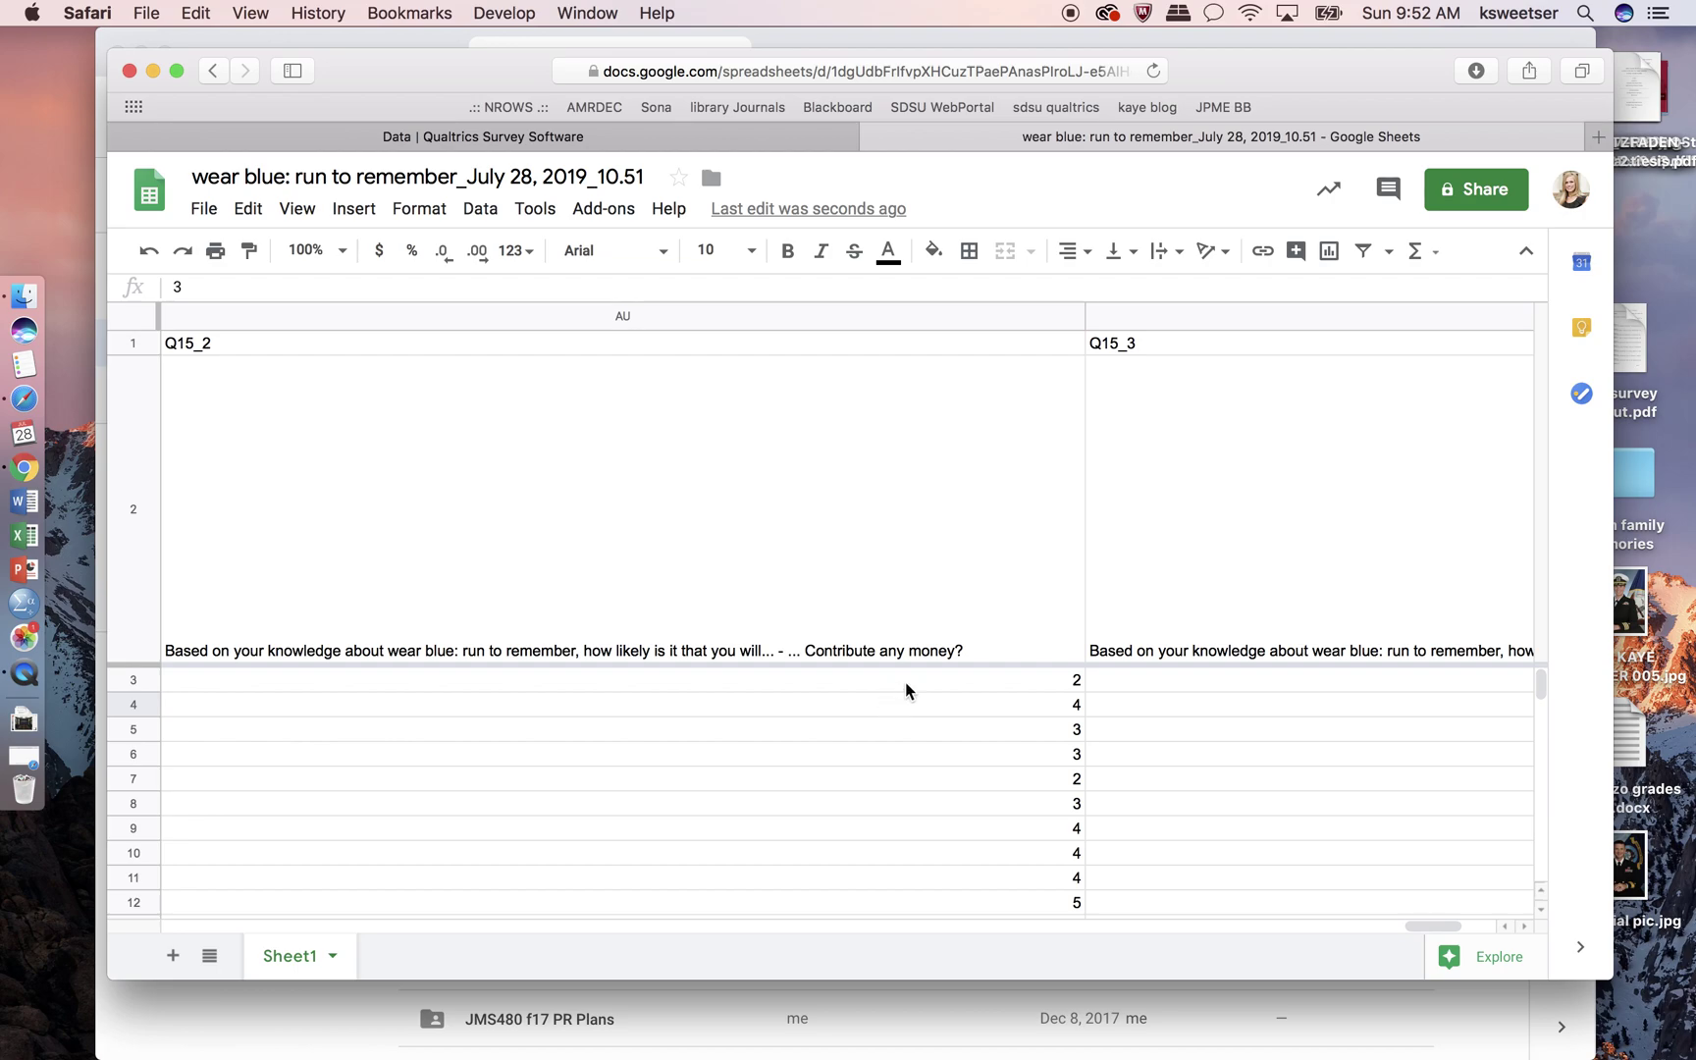
pyautogui.click(917, 678)
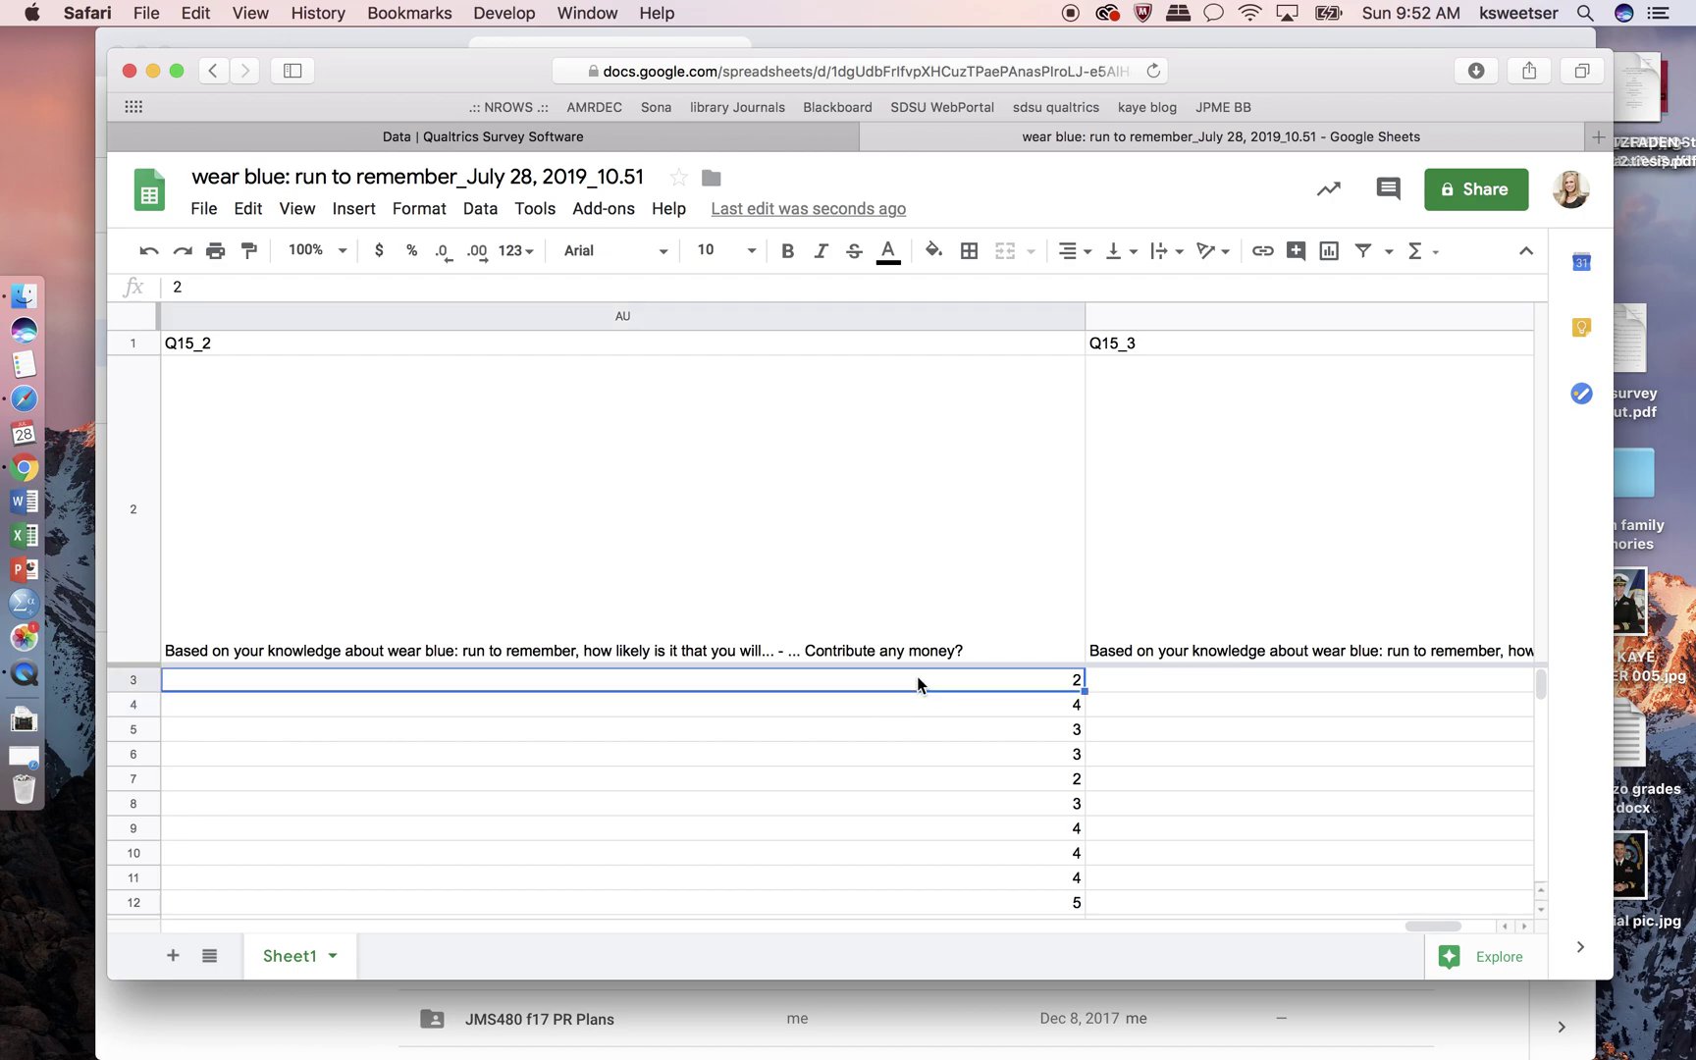
pyautogui.press('Left')
pyautogui.press('Left')
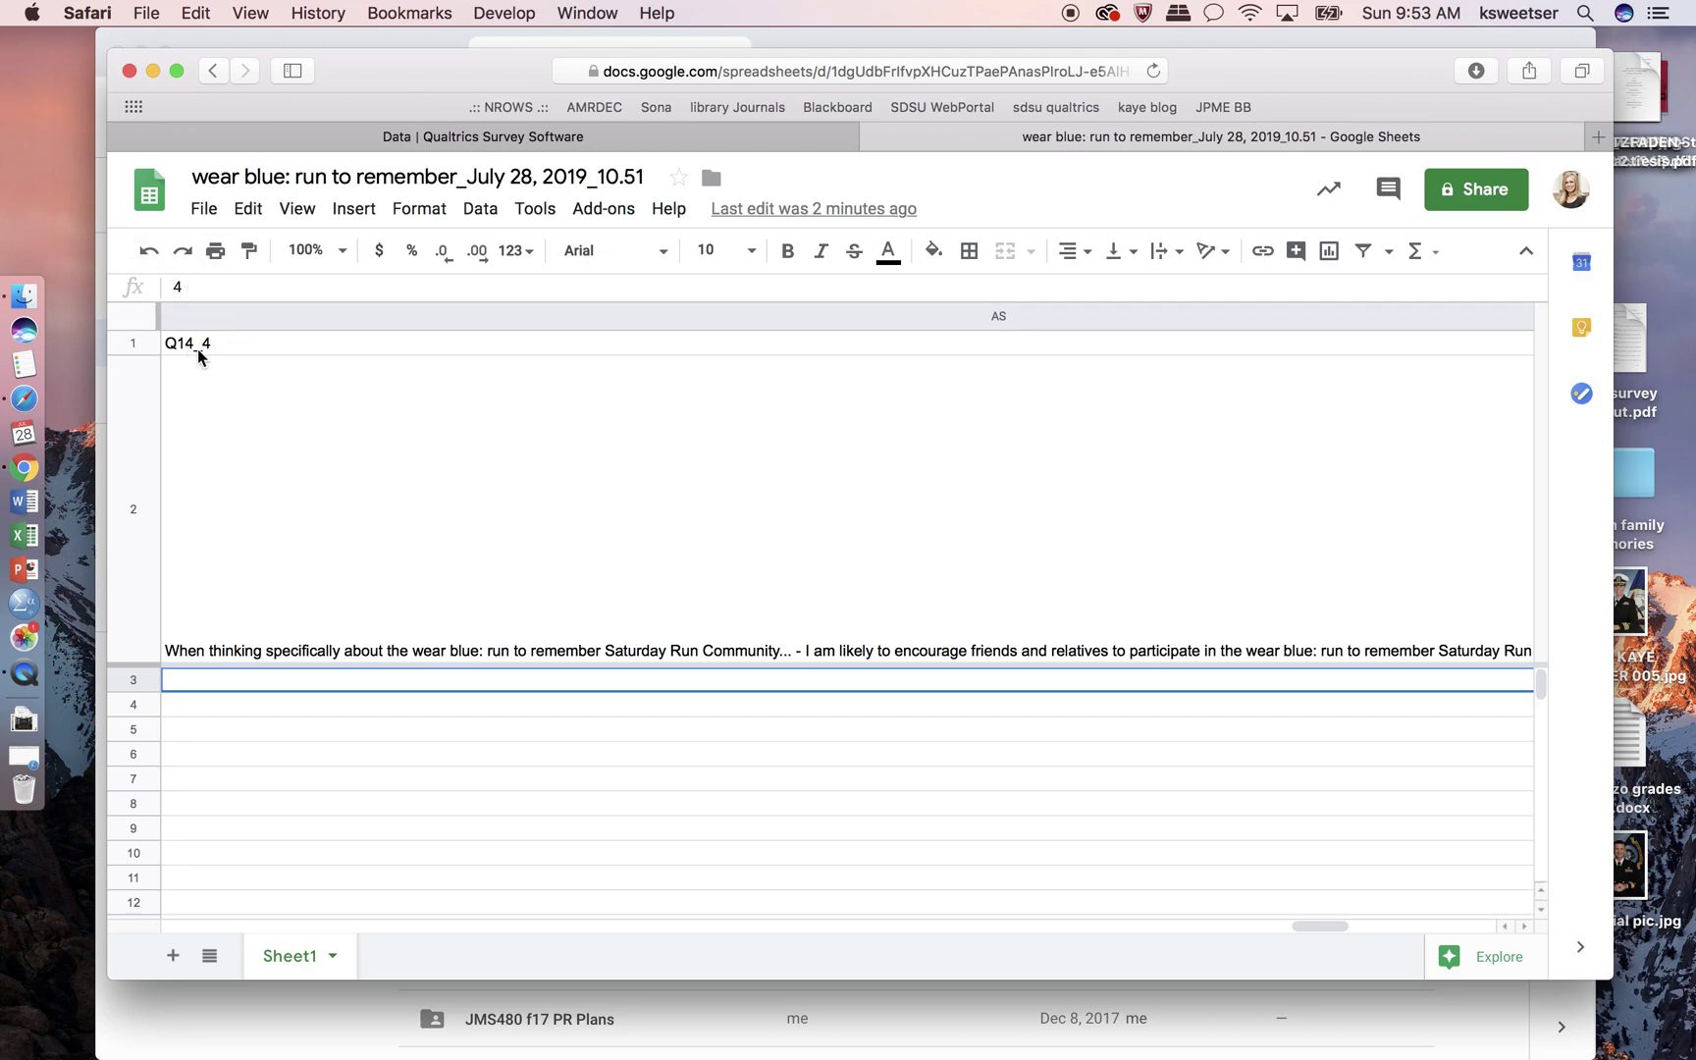
pyautogui.press('Left')
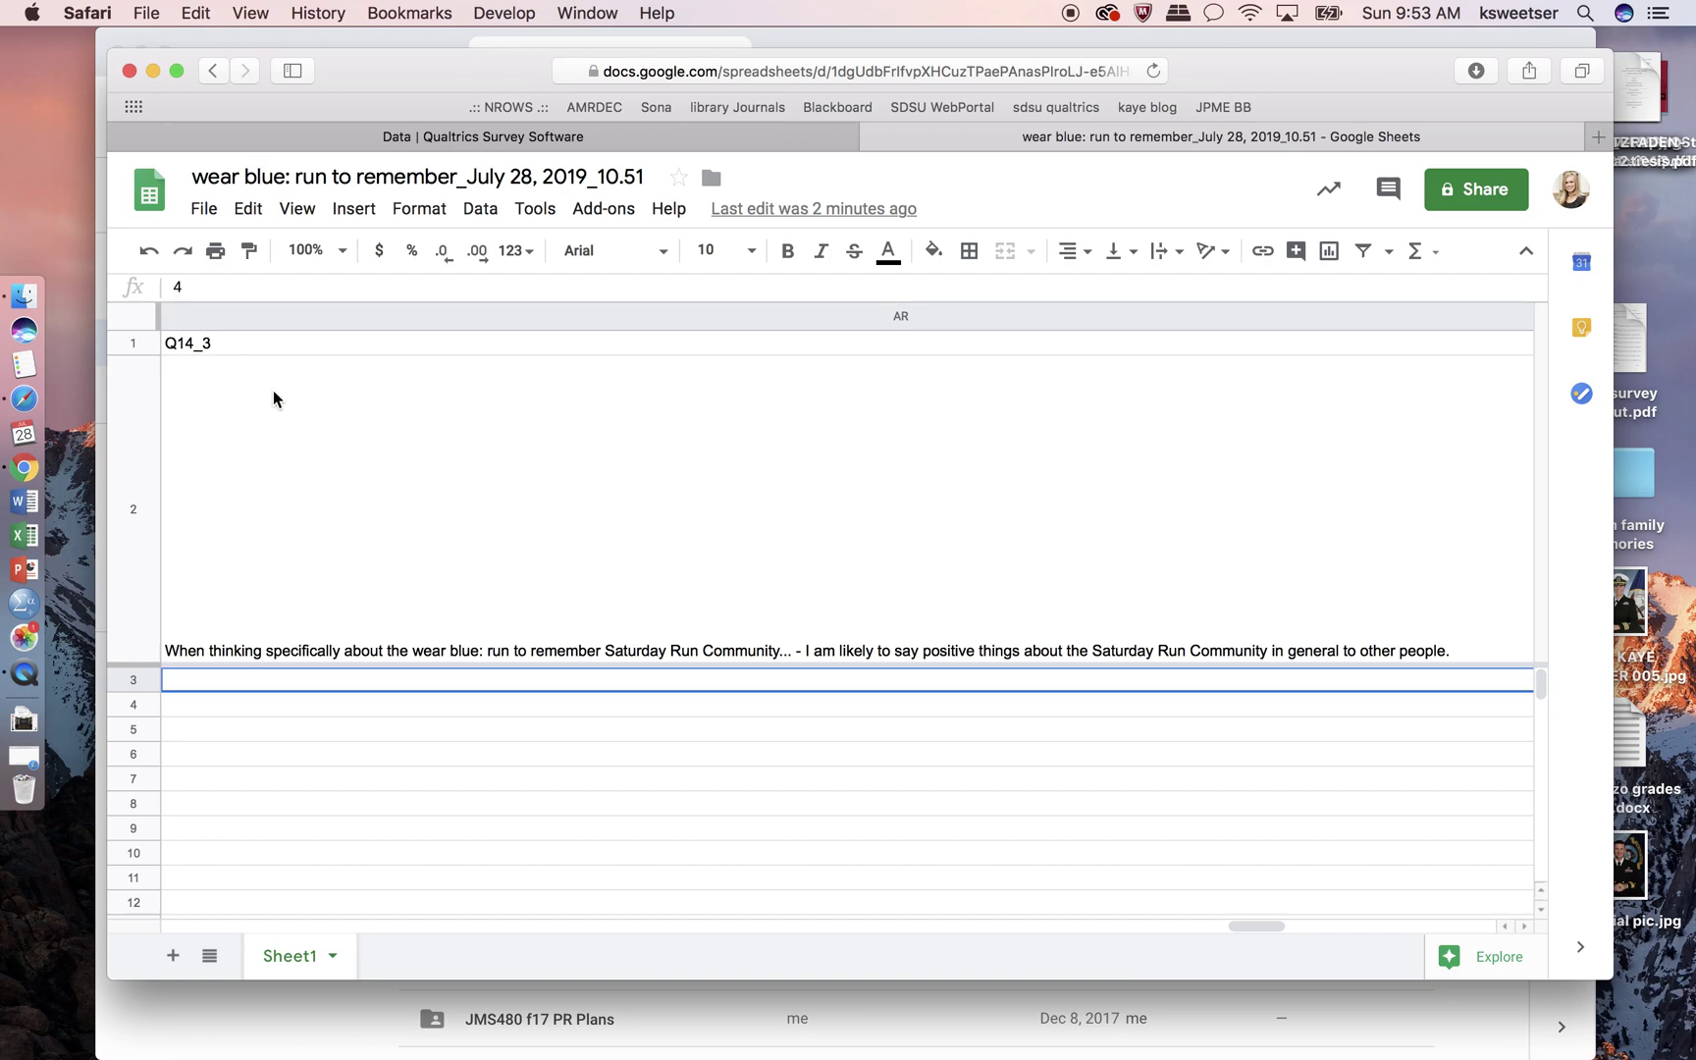
pyautogui.press('Left')
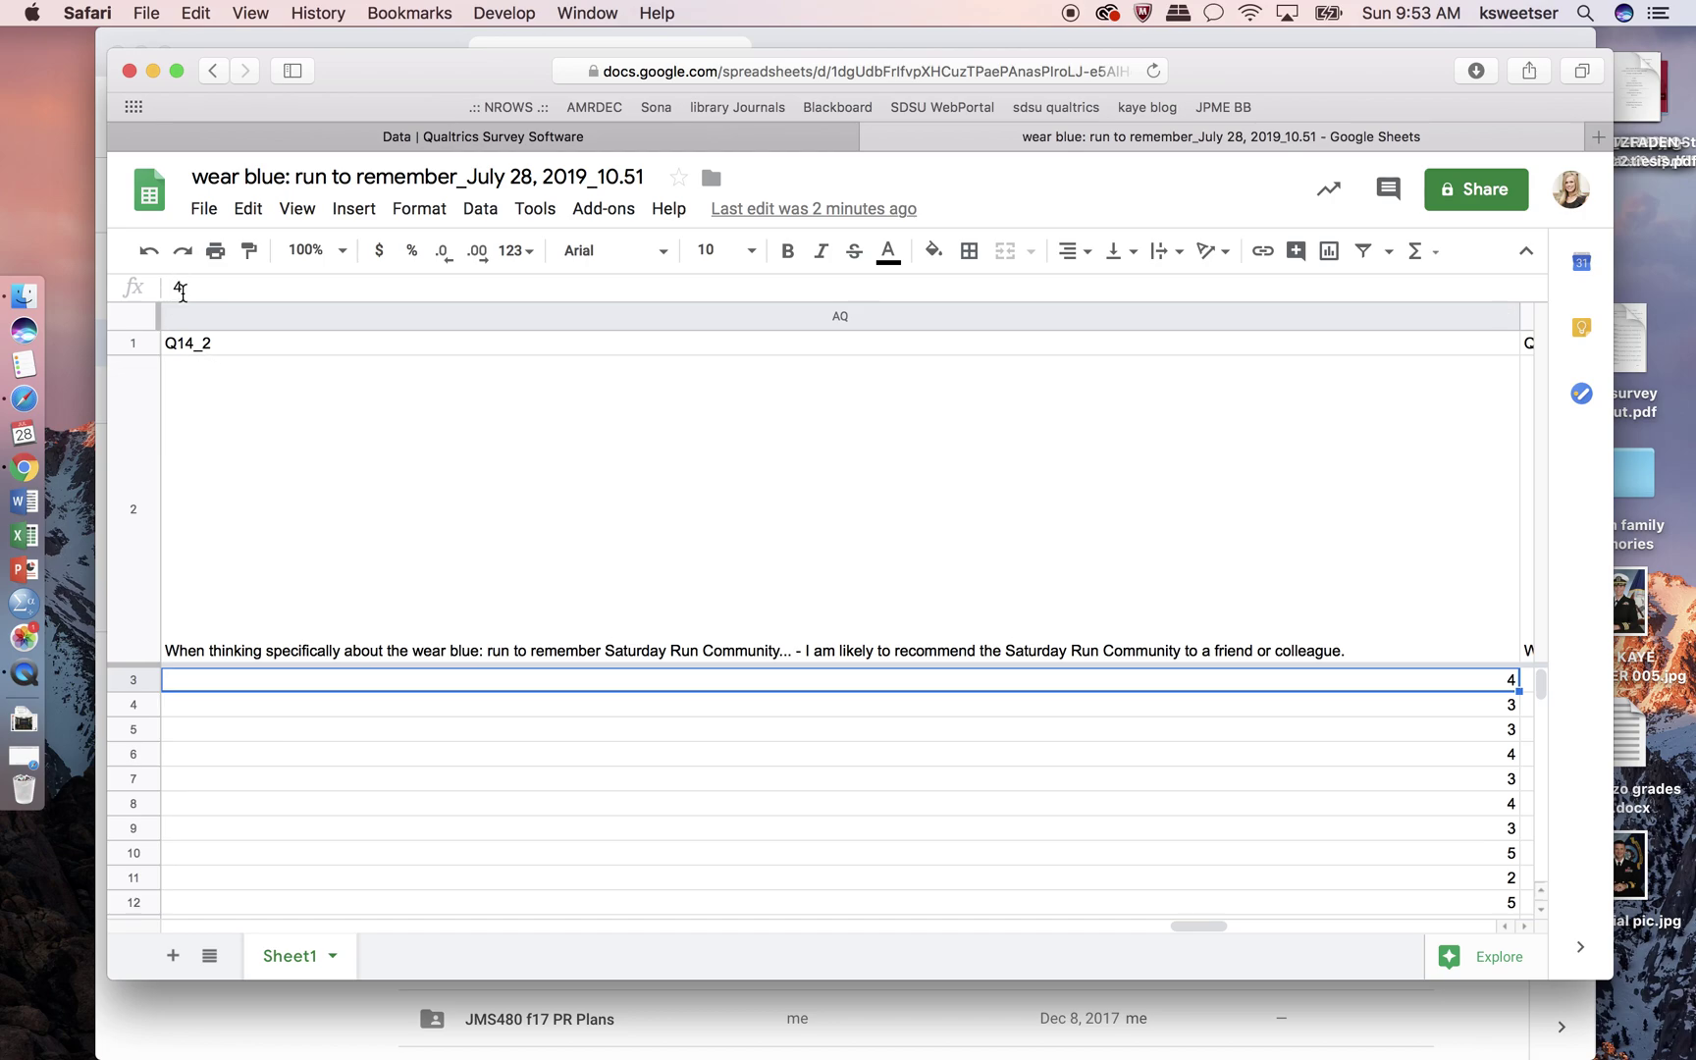
pyautogui.press('Left')
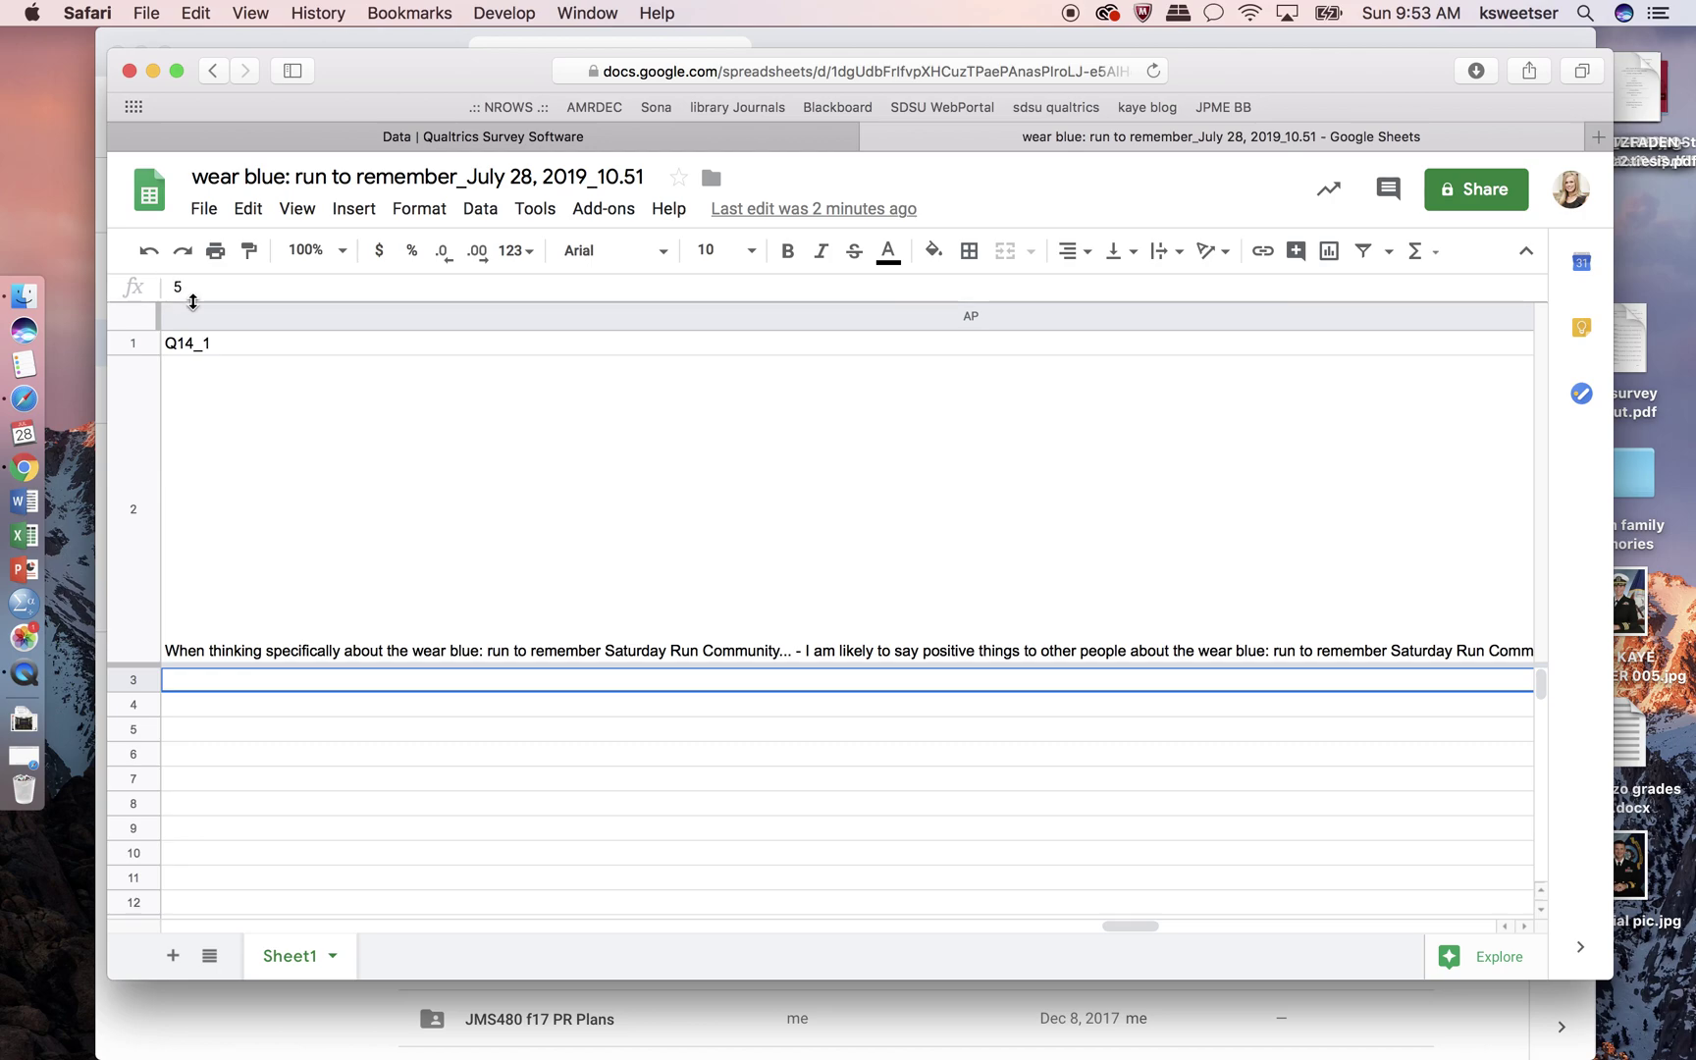
# Step: Calculate 17/4 with the system-wide search to average the first respondent's four Q14 answers
pyautogui.press('super+space')
pyautogui.write('quick')
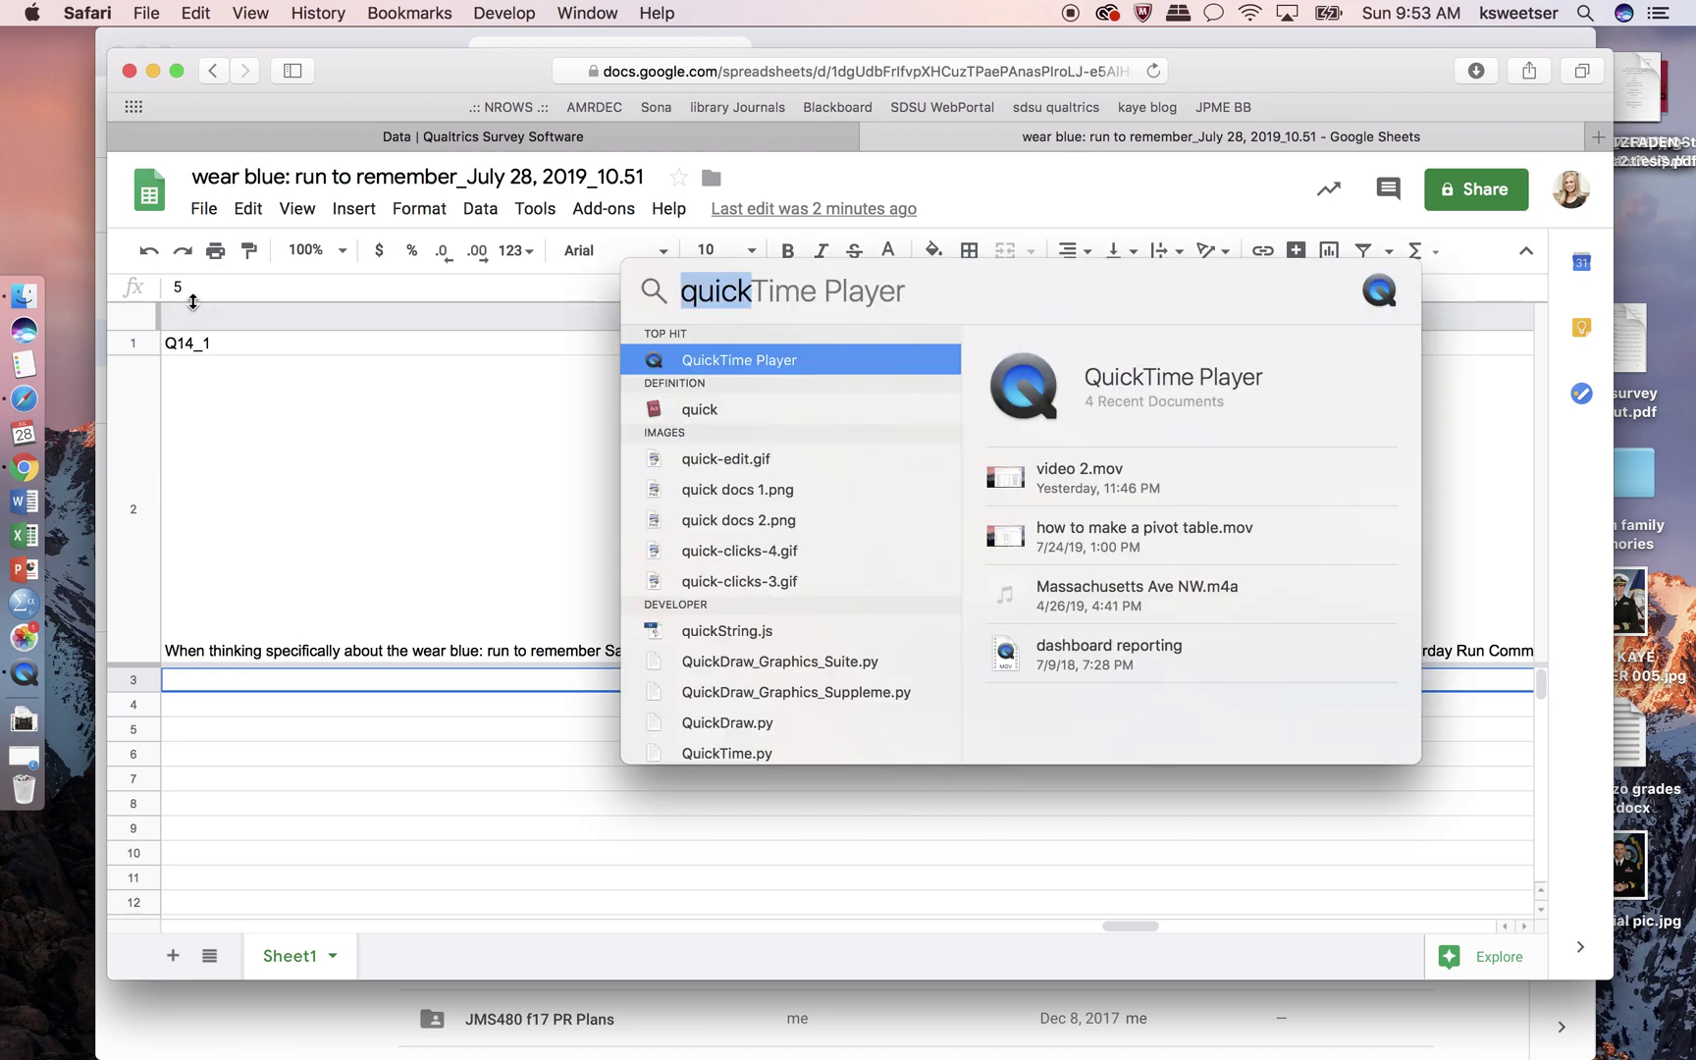
pyautogui.write('17/4')
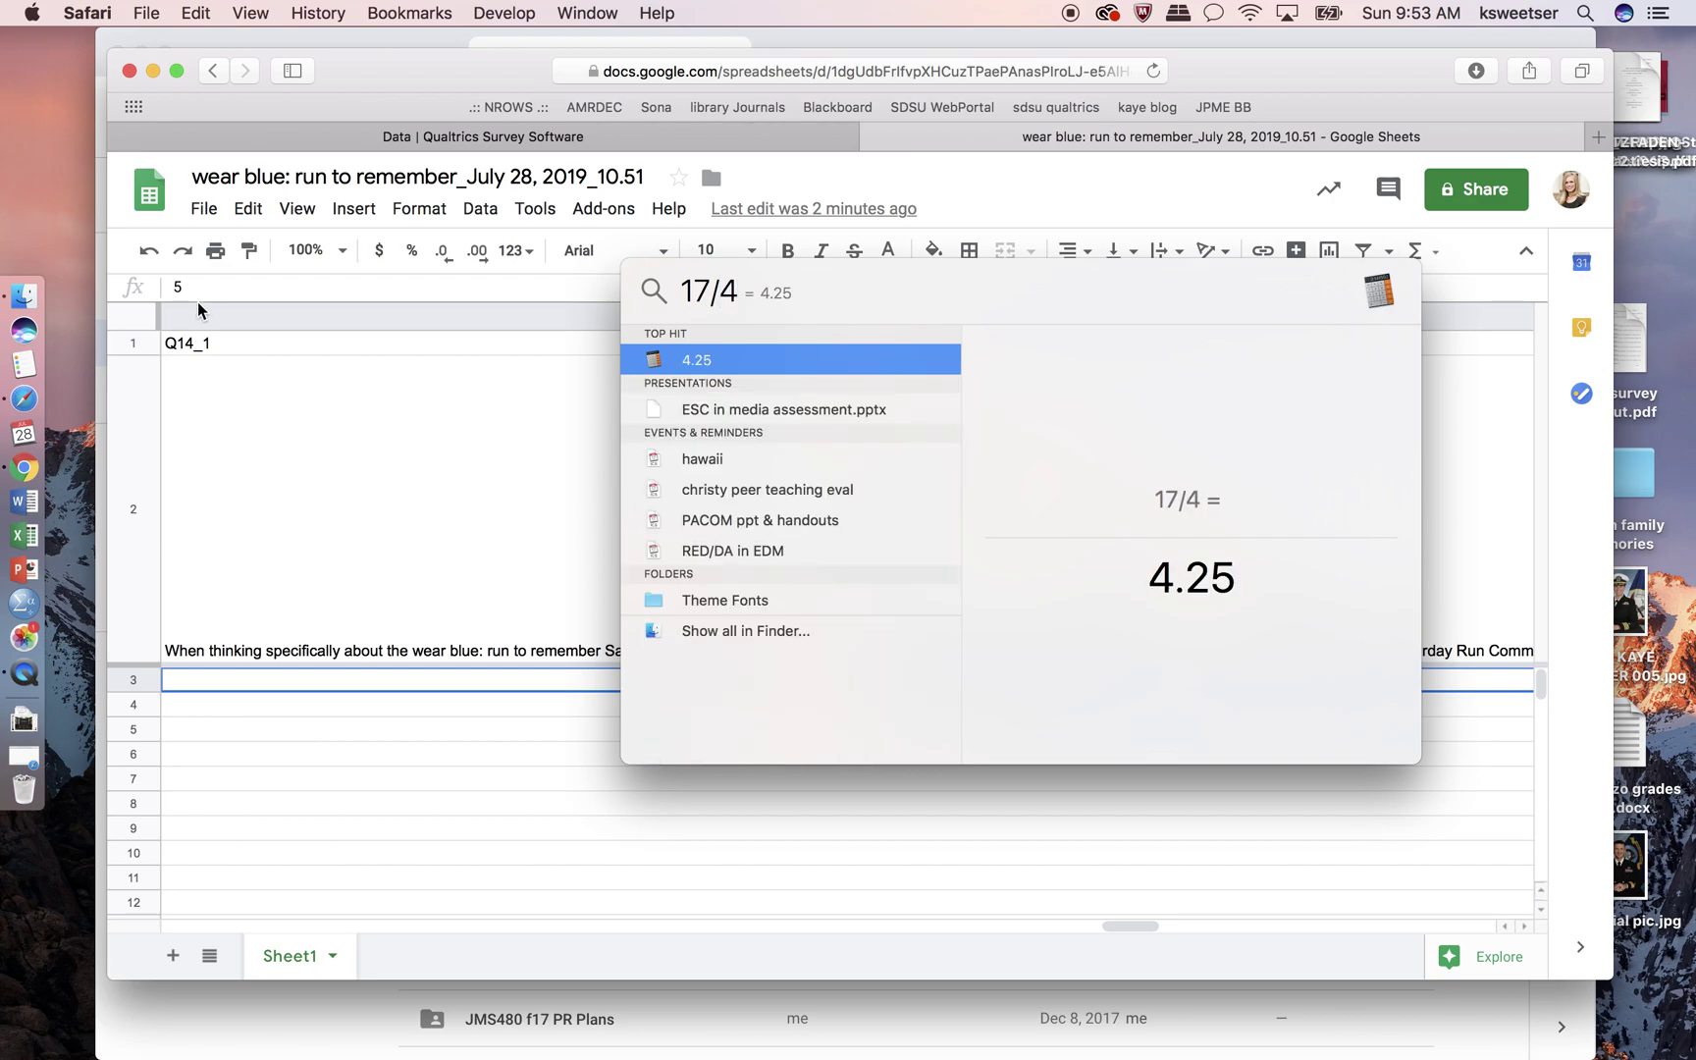
pyautogui.click(442, 410)
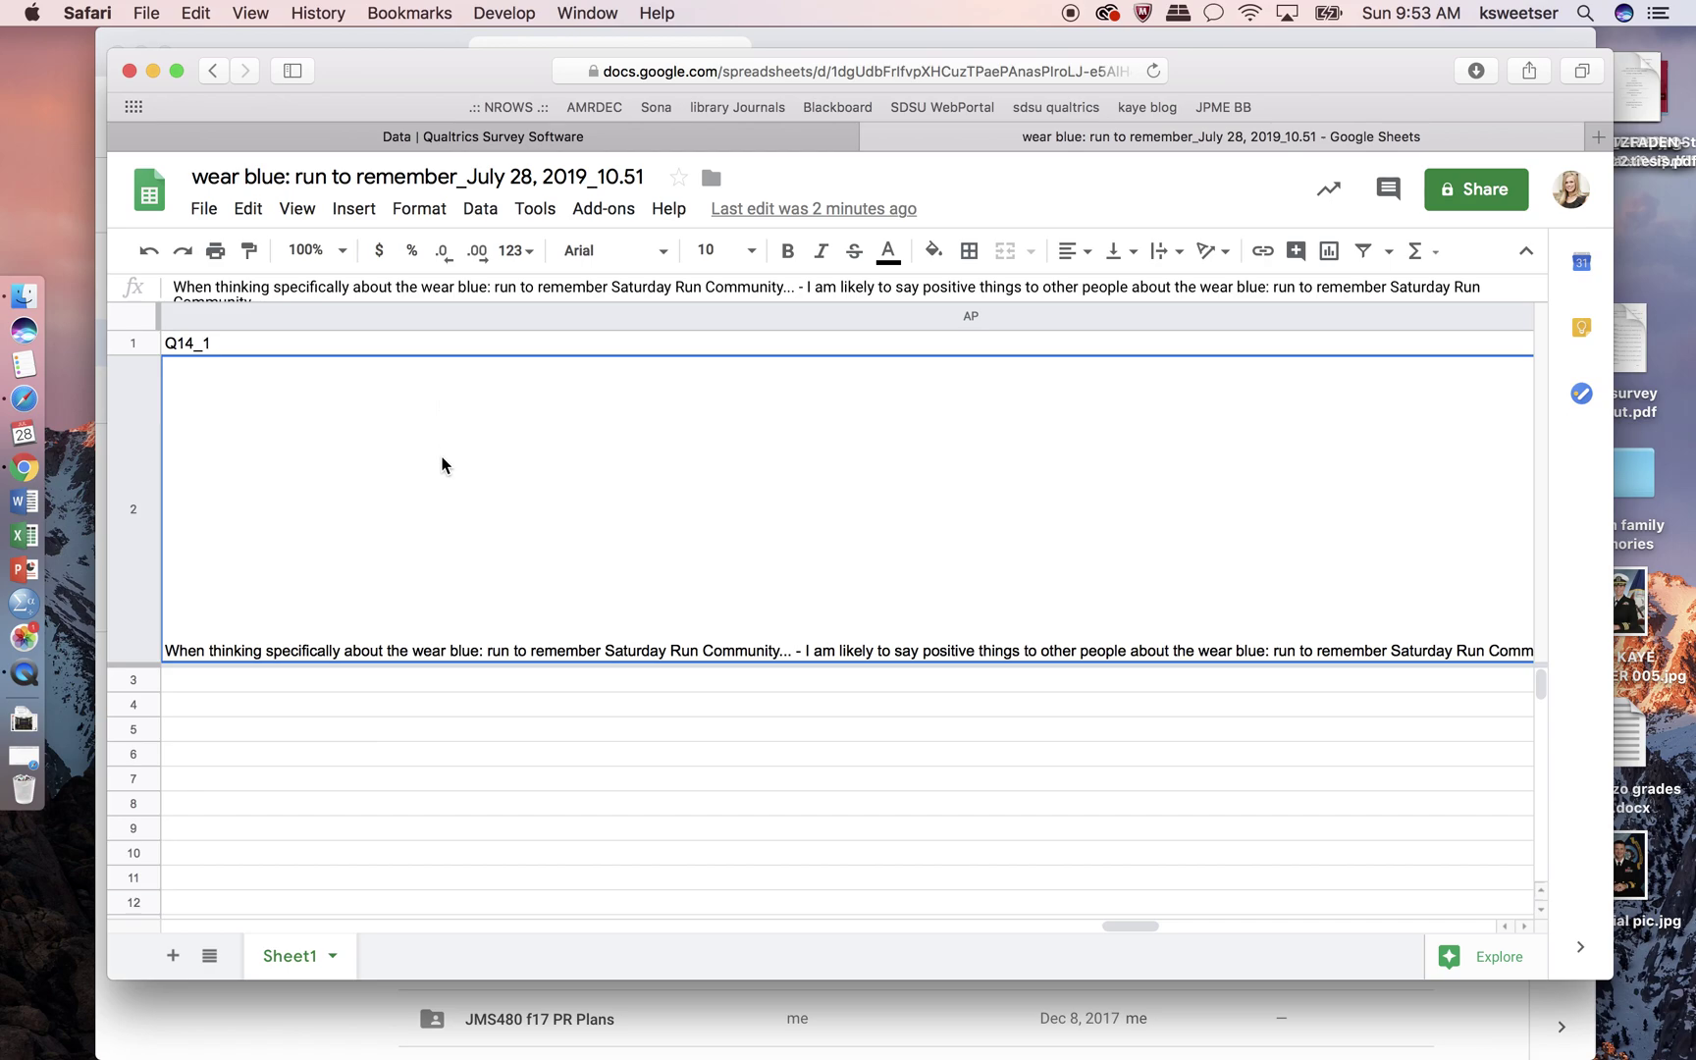
# Step: Review the variable names Q14_1 through Q14_4, select the whole first row, and look at the preceding columns
pyautogui.click(472, 681)
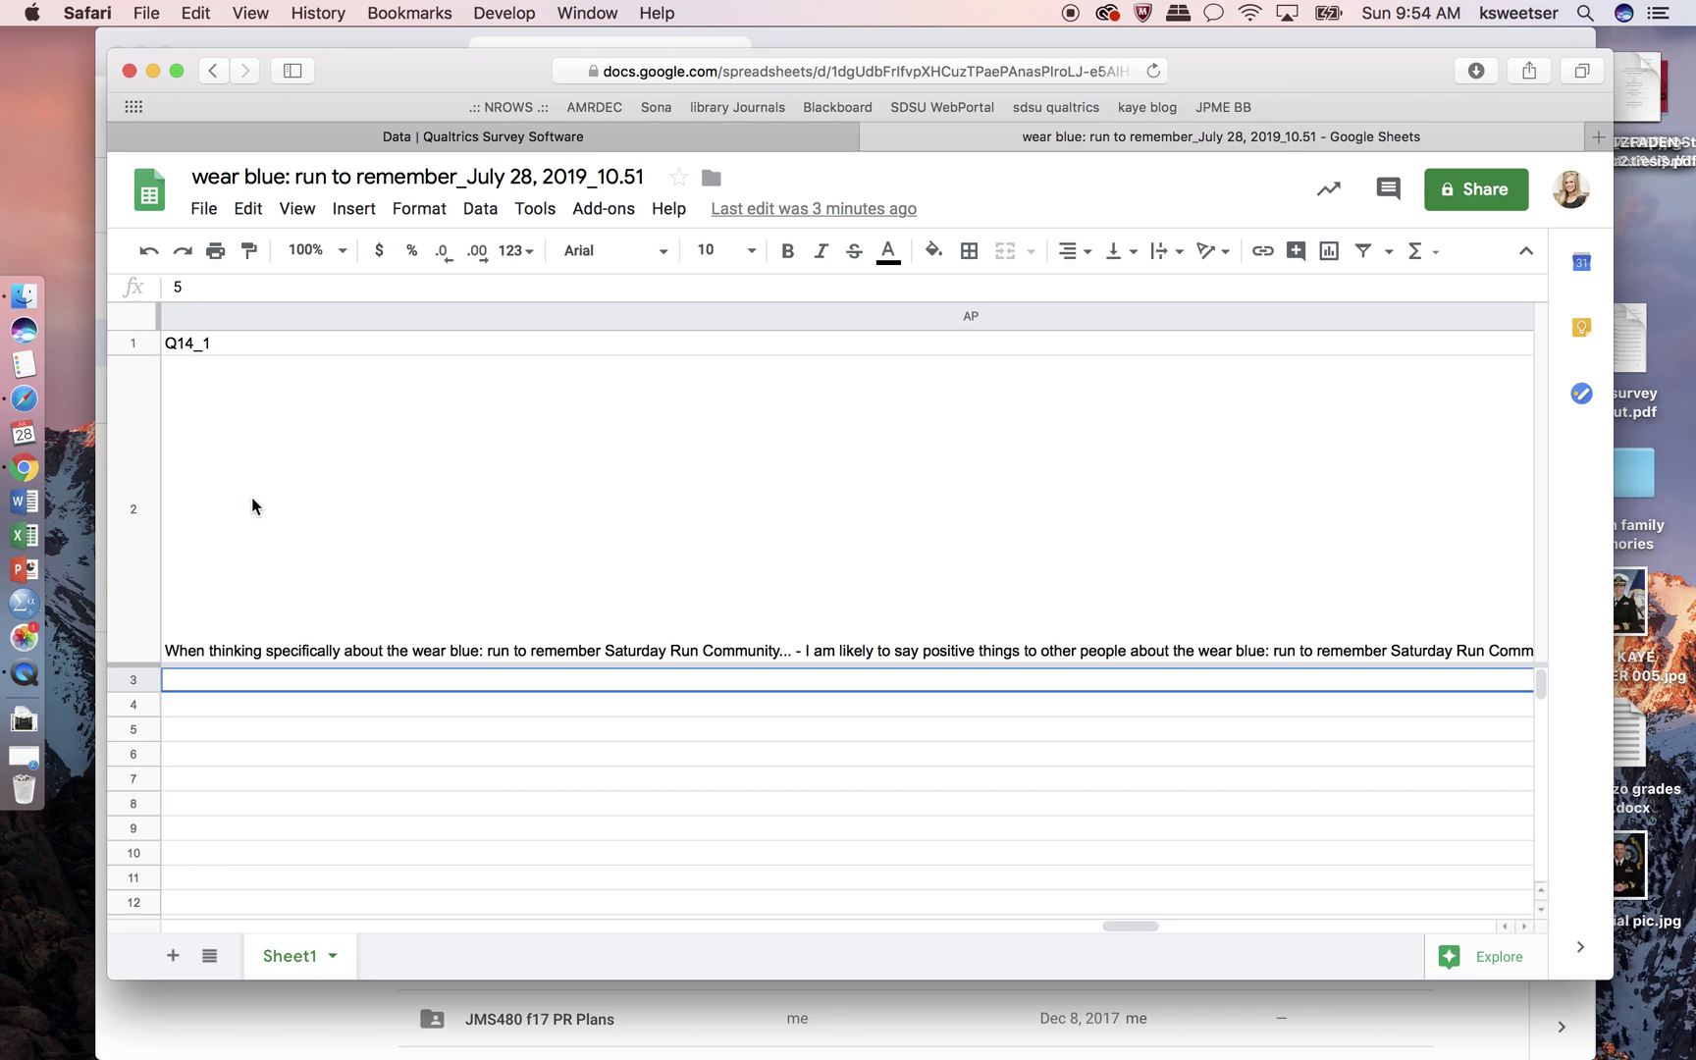
pyautogui.click(197, 346)
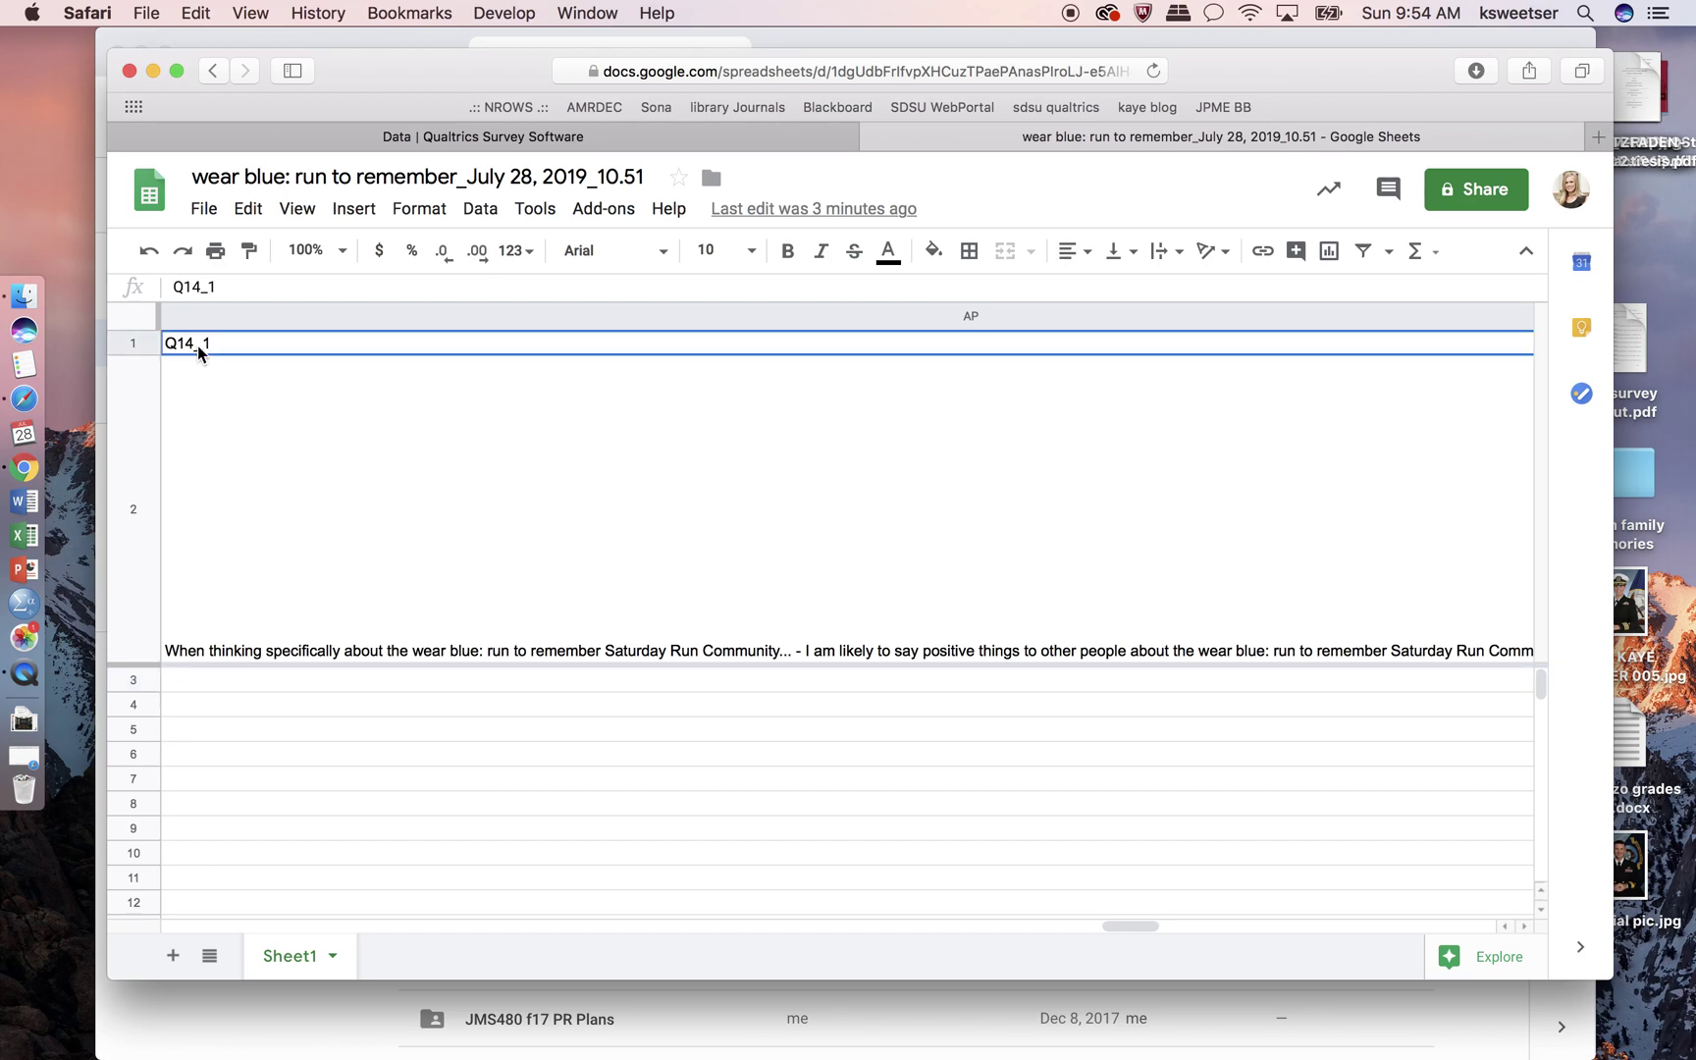
pyautogui.press('Right')
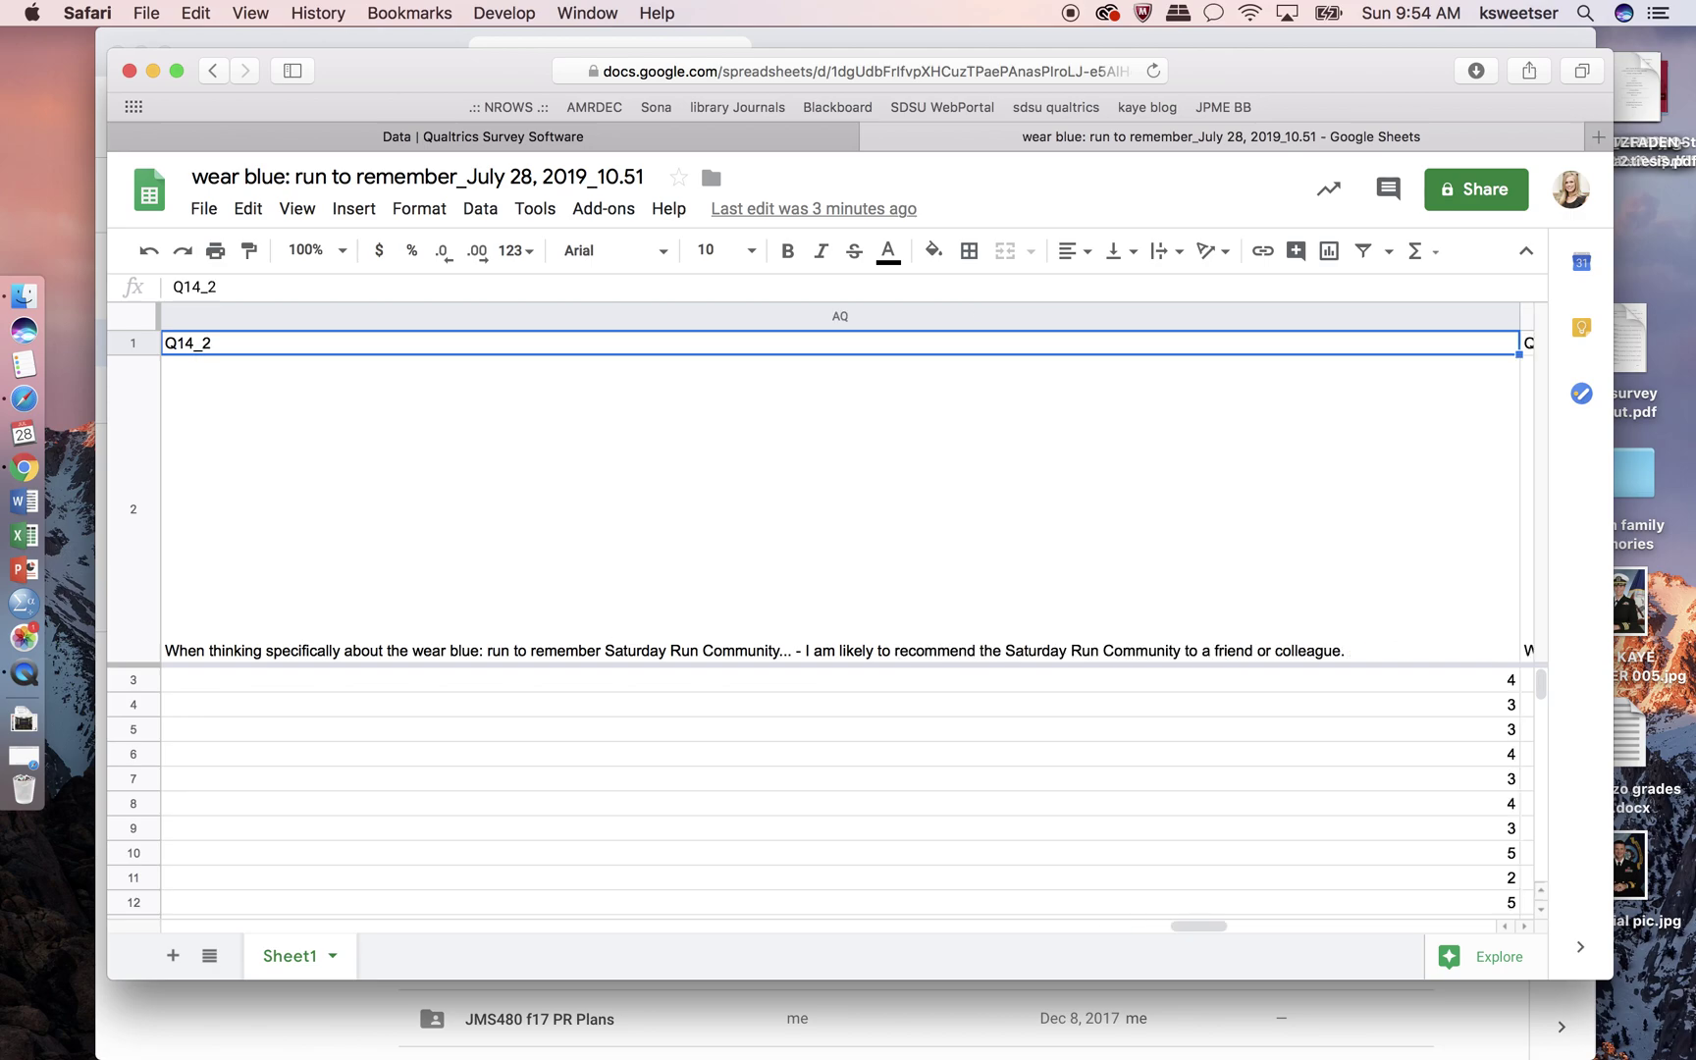
pyautogui.press('Right')
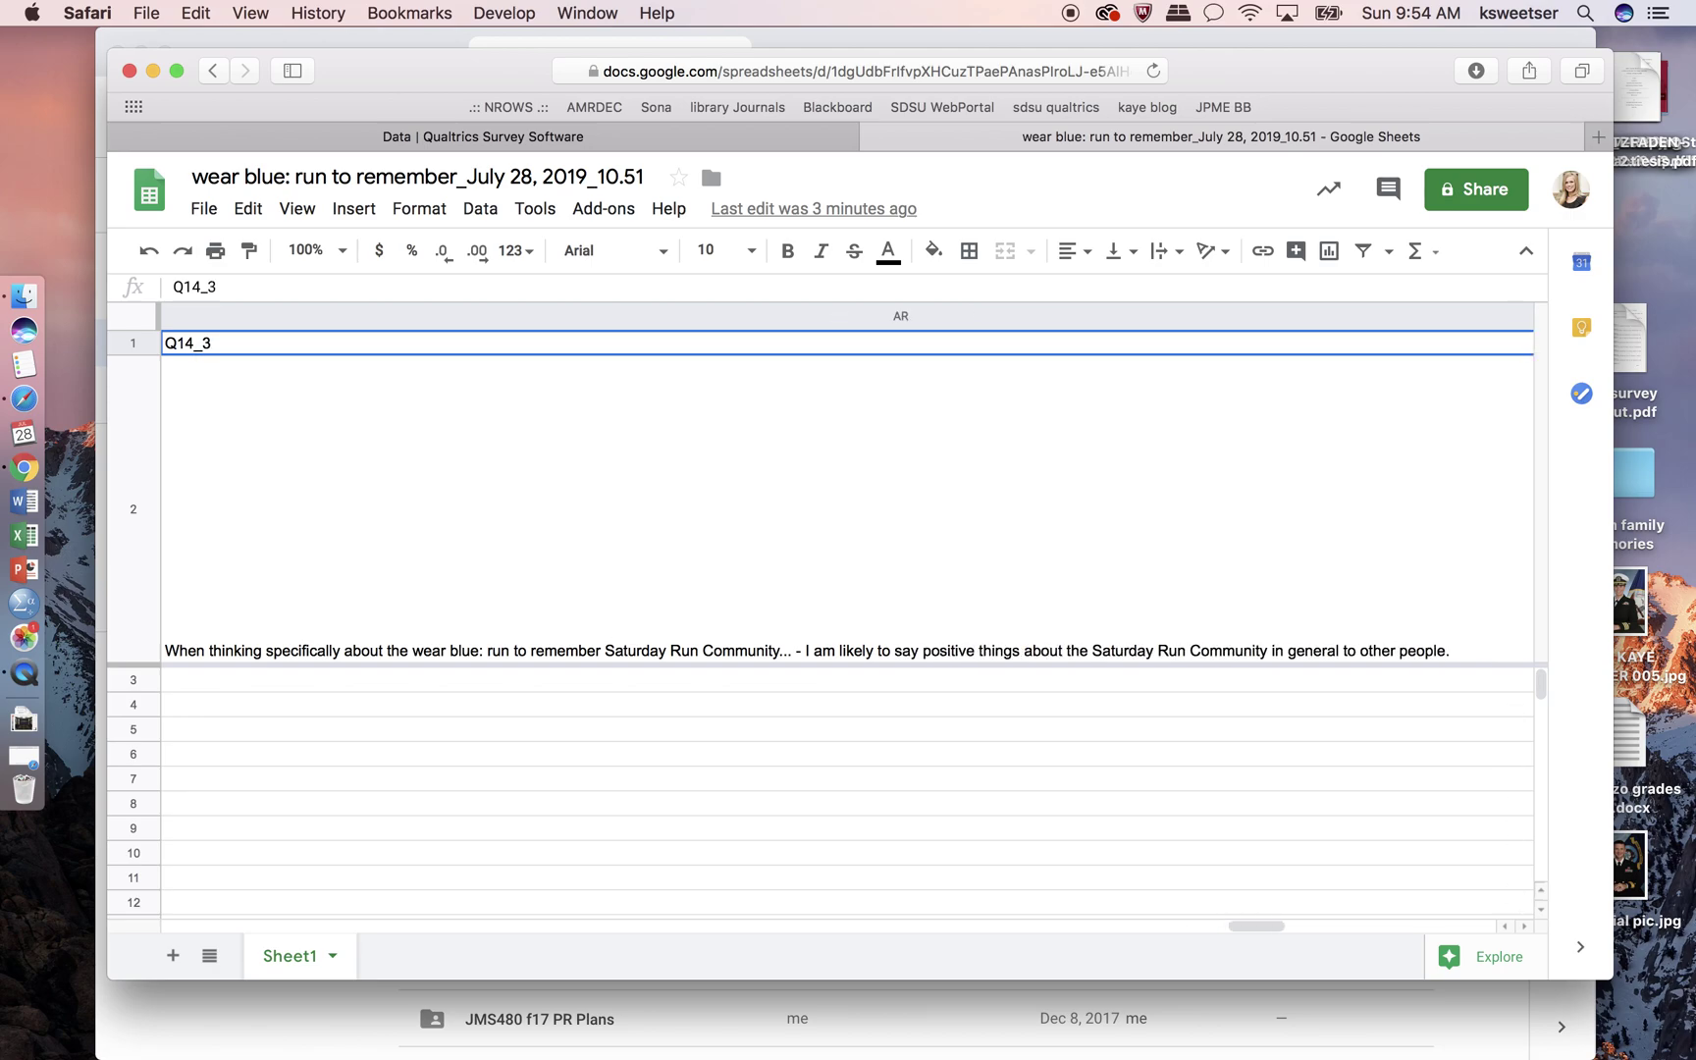
pyautogui.press('Right')
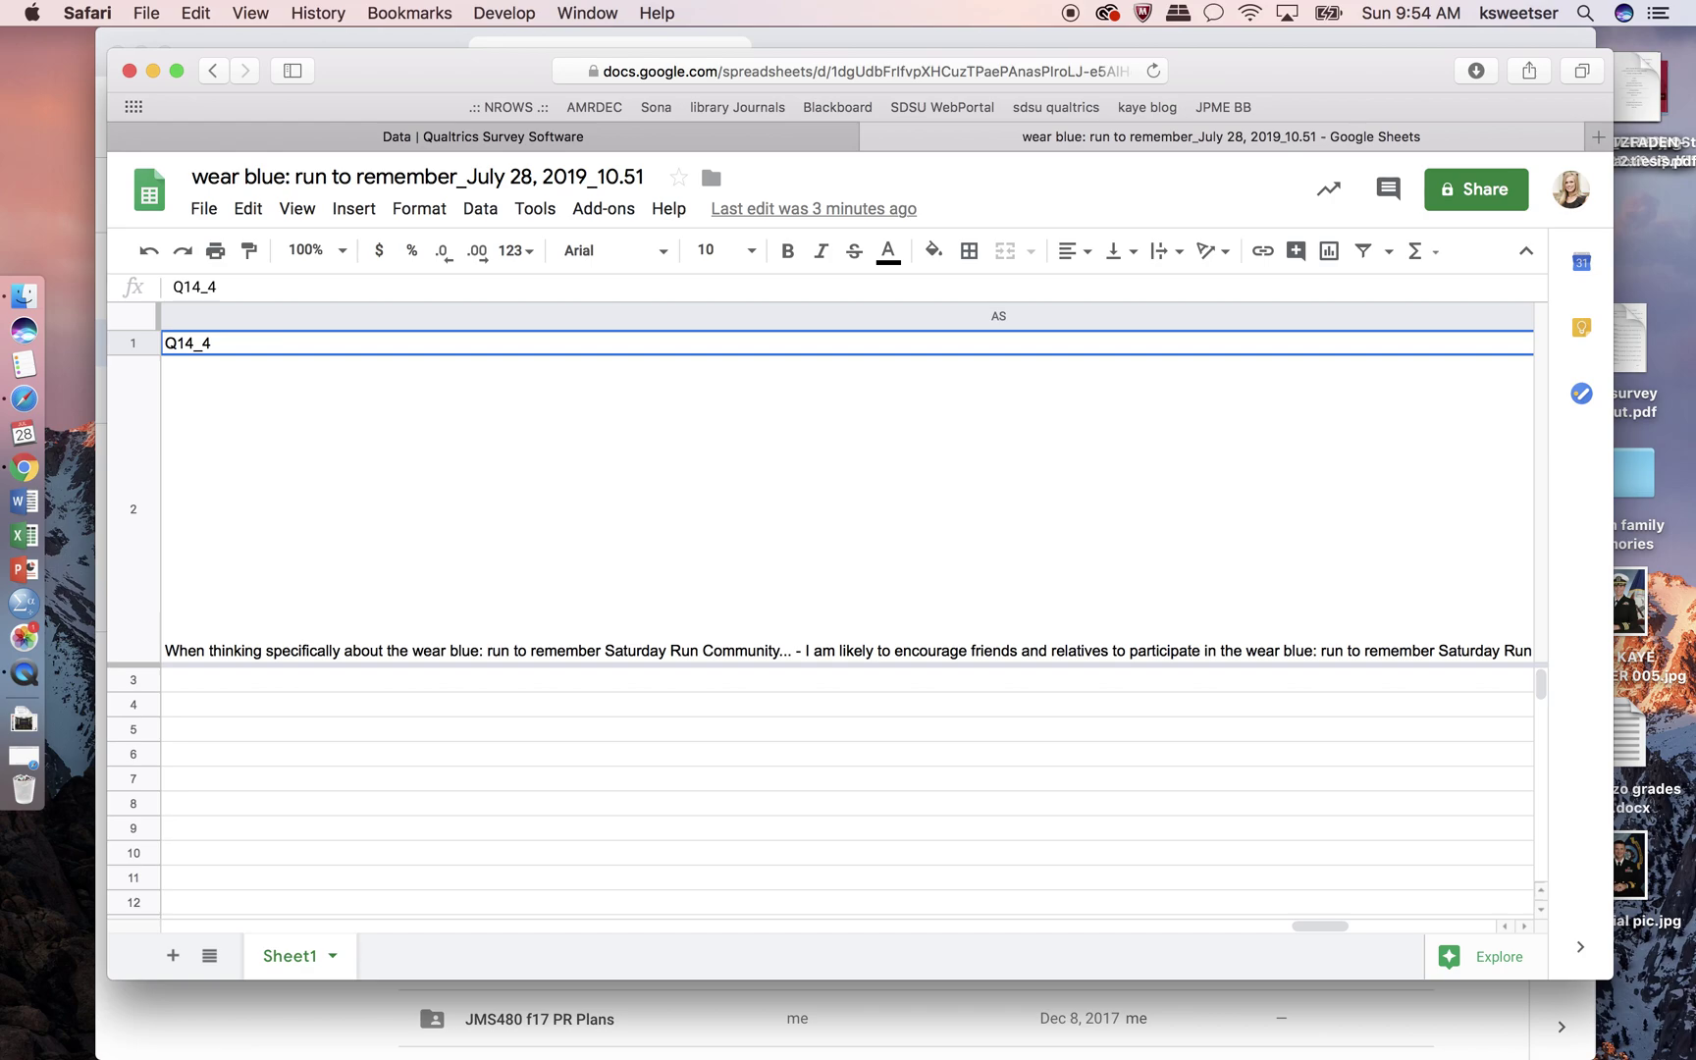
pyautogui.click(134, 343)
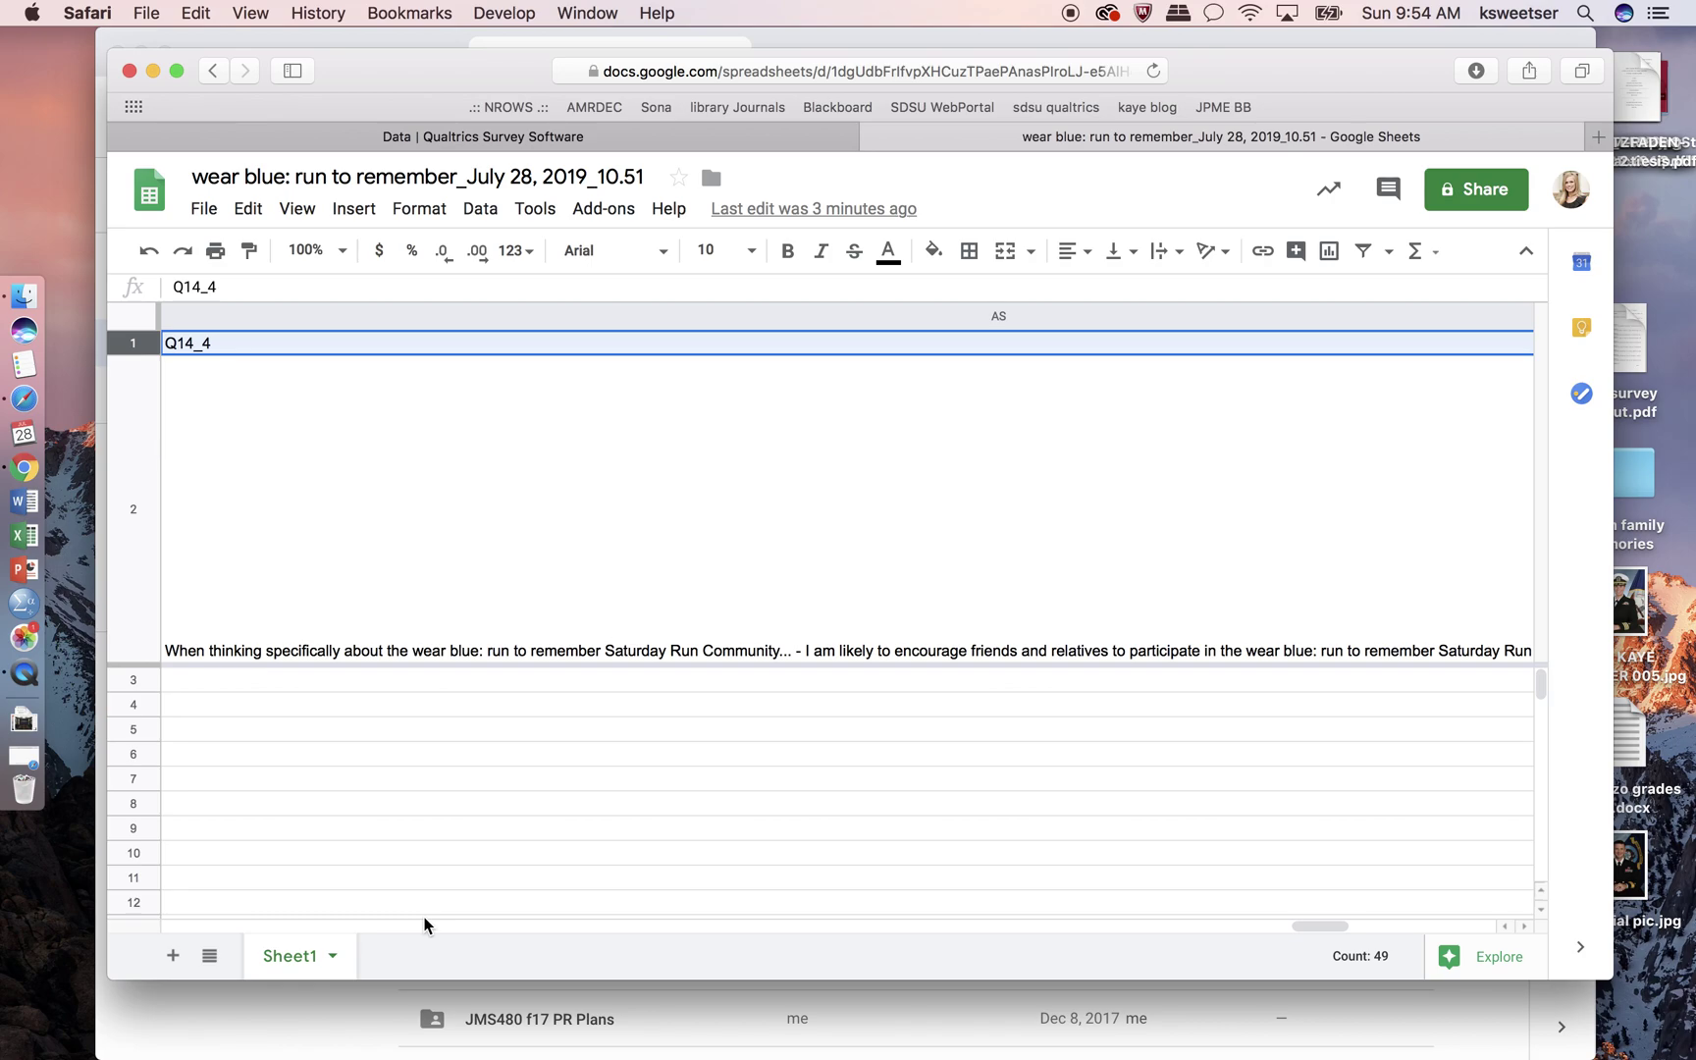
pyautogui.hscroll(-5, 495, 807)
pyautogui.scroll(-1, 496, 807)
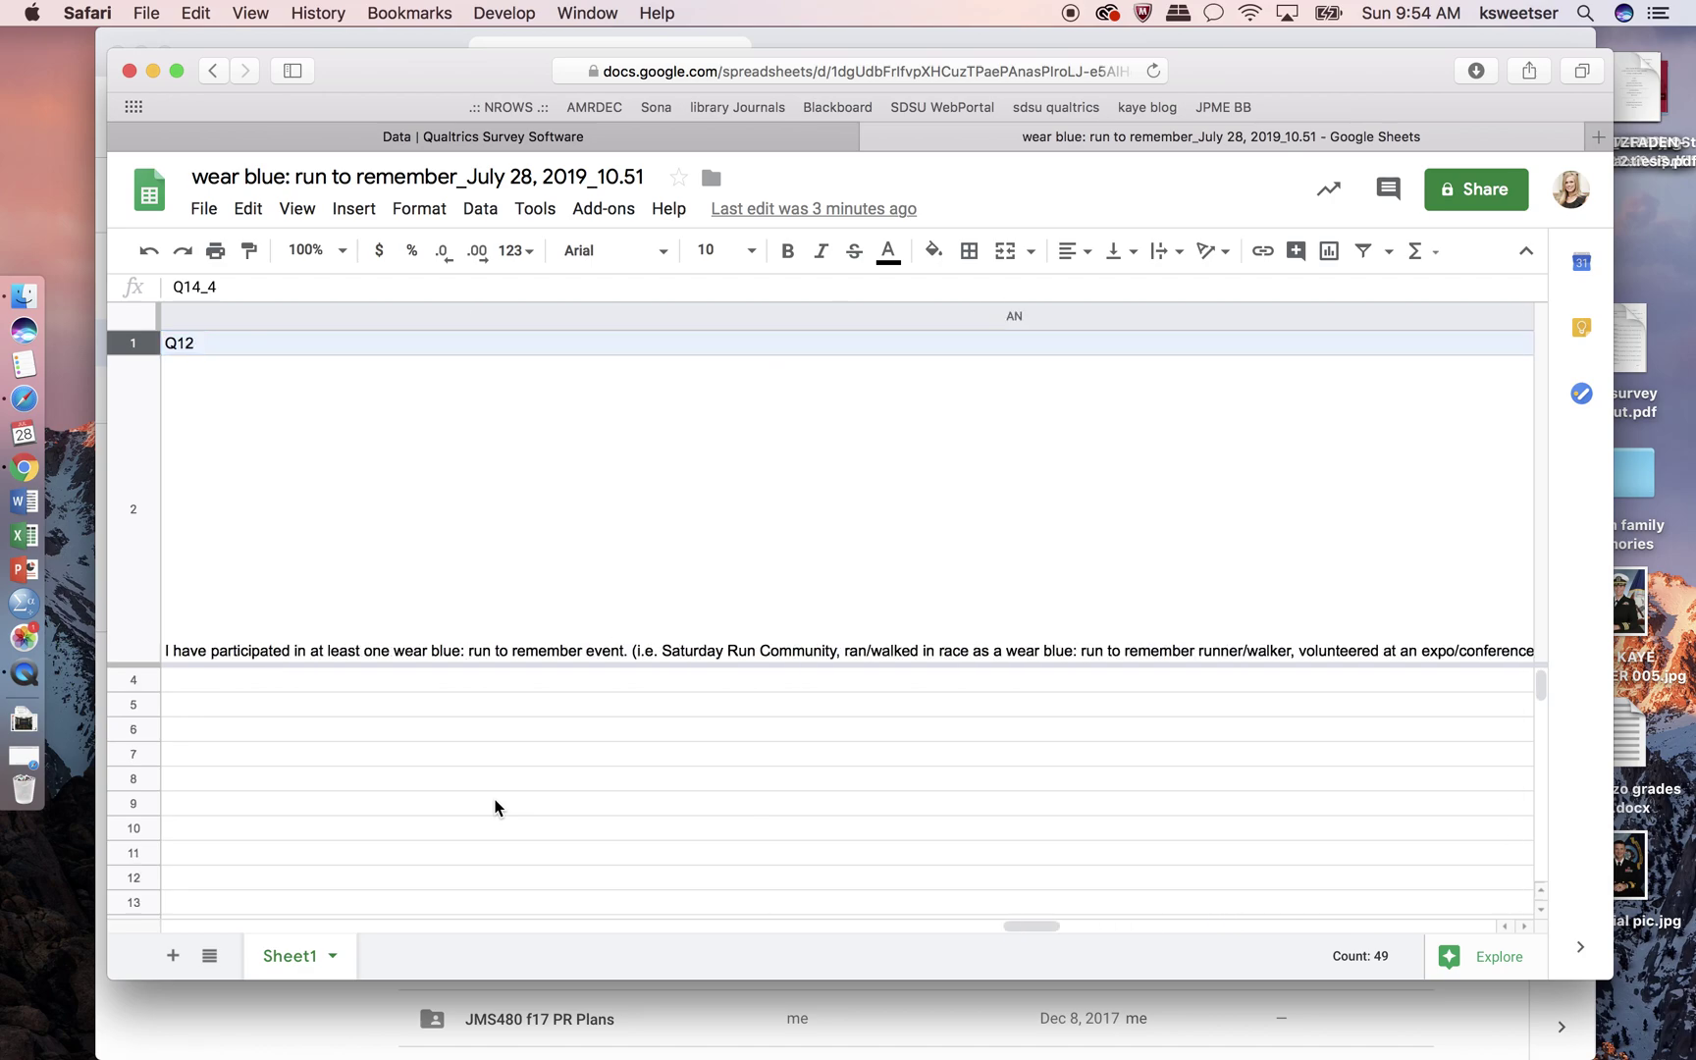
# Step: Select the row 4 answers for Q14_1 to Q14_4, AP4 to AS4, and check which column letters they span
pyautogui.click(450, 692)
pyautogui.press('Right')
pyautogui.press('Right')
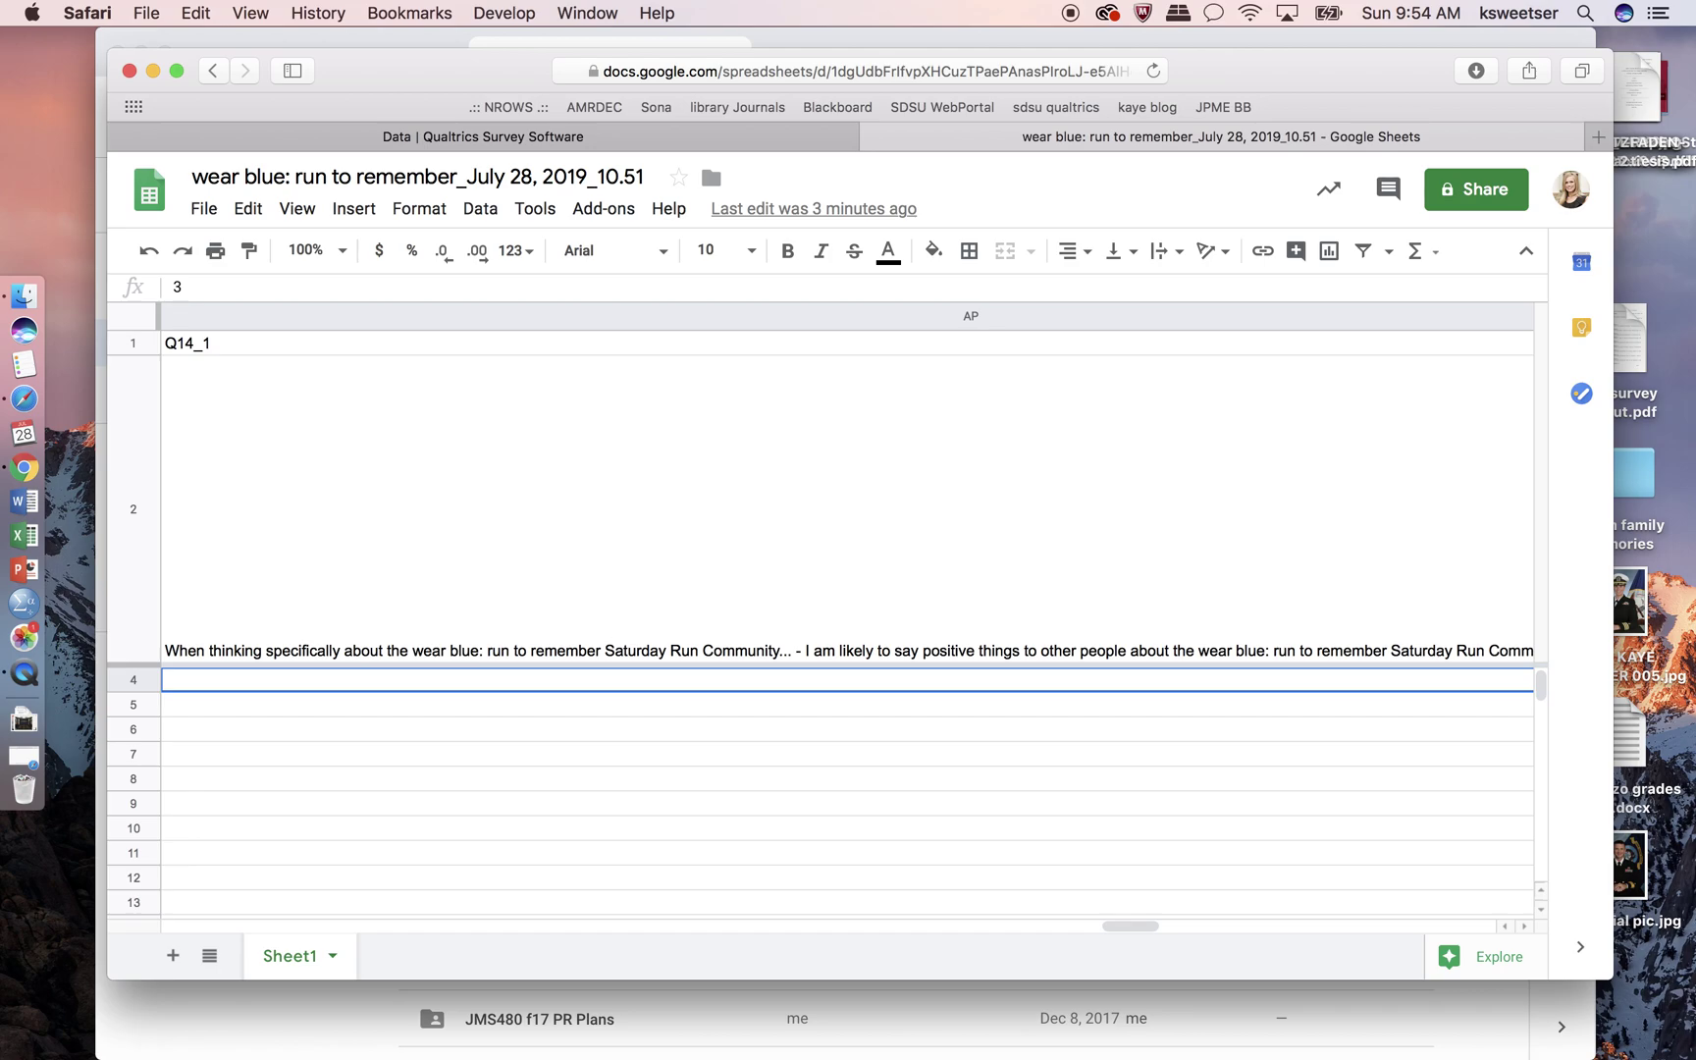
pyautogui.hotkey('shift', 'Right')
pyautogui.hotkey('shift', 'Right')
pyautogui.hotkey('shift', 'Right')
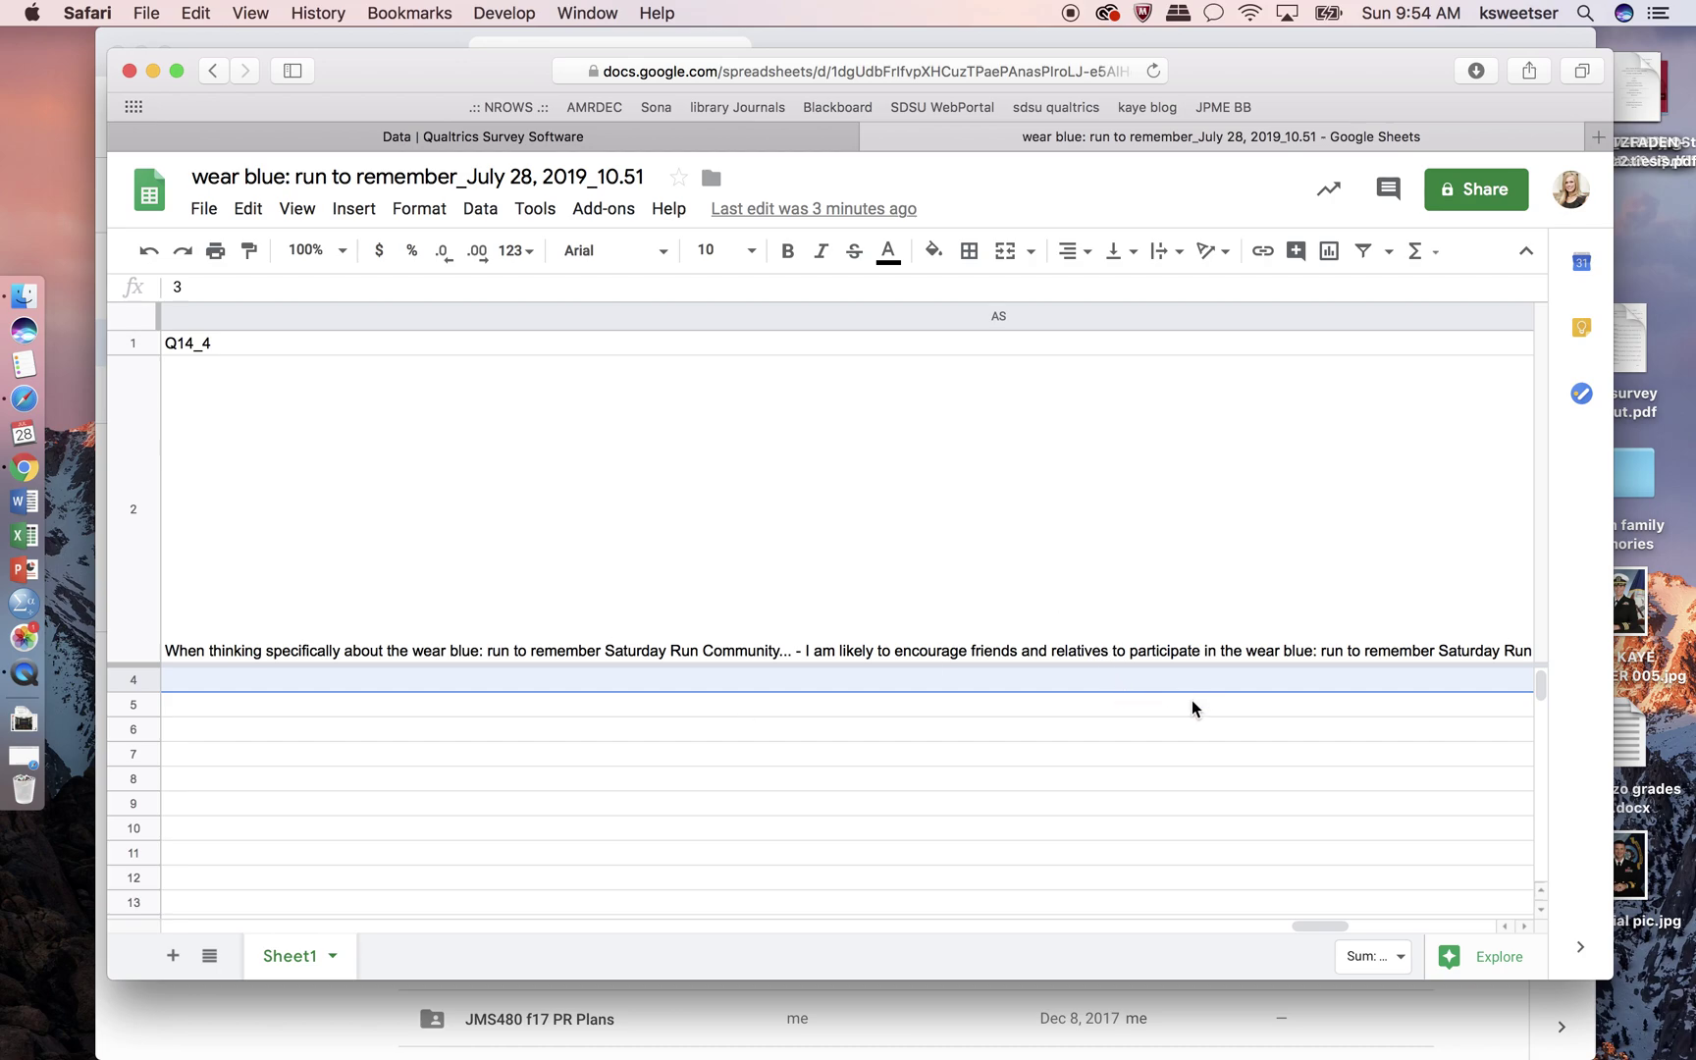
pyautogui.moveTo(1320, 919); pyautogui.dragTo(1184, 930)
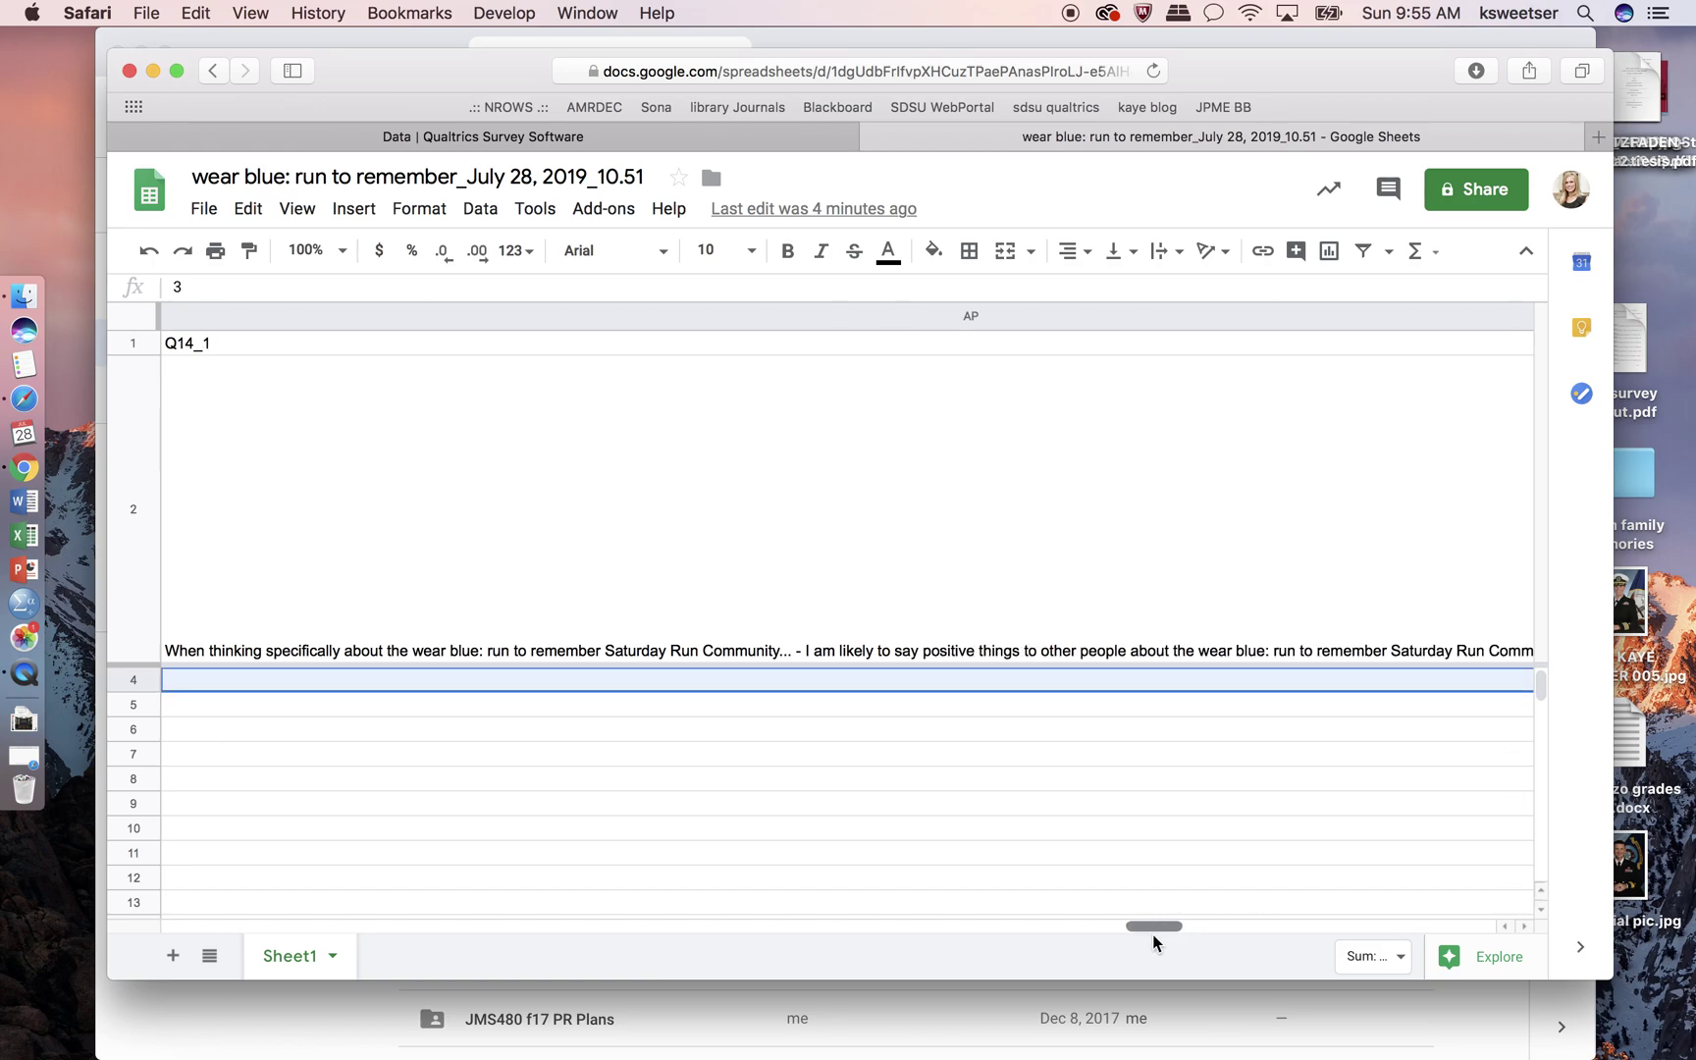
pyautogui.moveTo(1134, 947); pyautogui.dragTo(1326, 930)
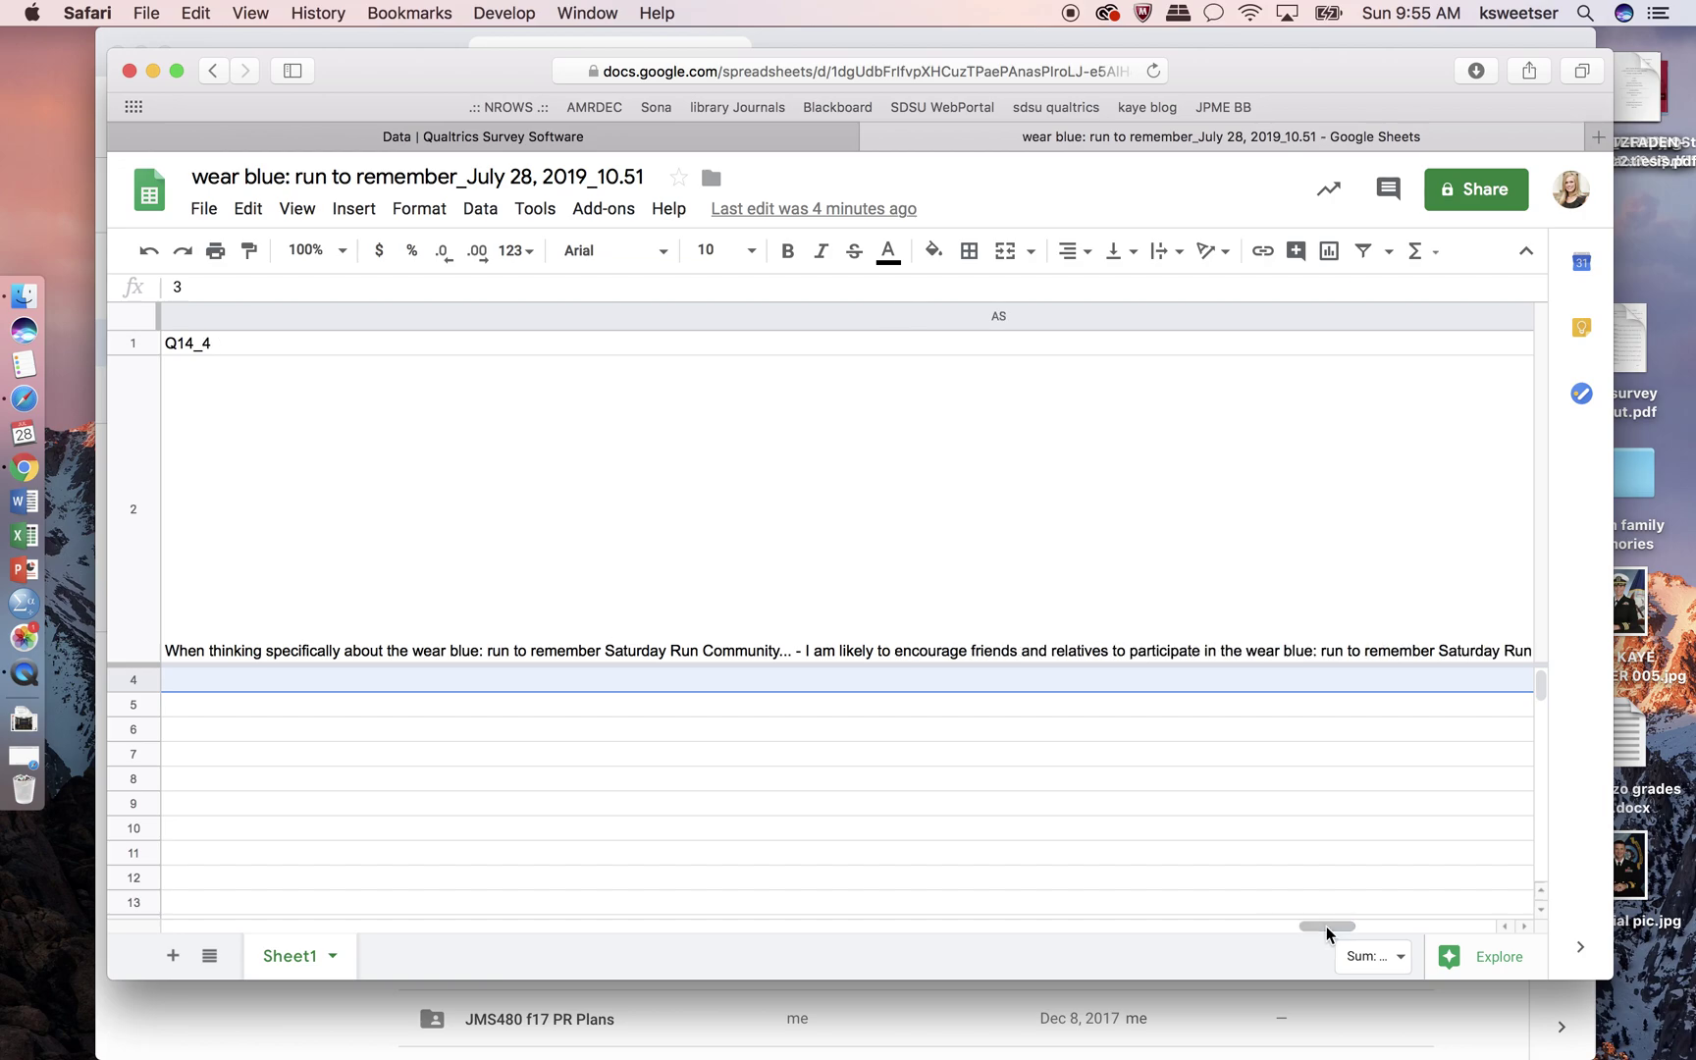
# Step: Add a second sheet to the workbook and look through Sheet1's columns from StartDate to Q9 - Topics
pyautogui.click(173, 956)
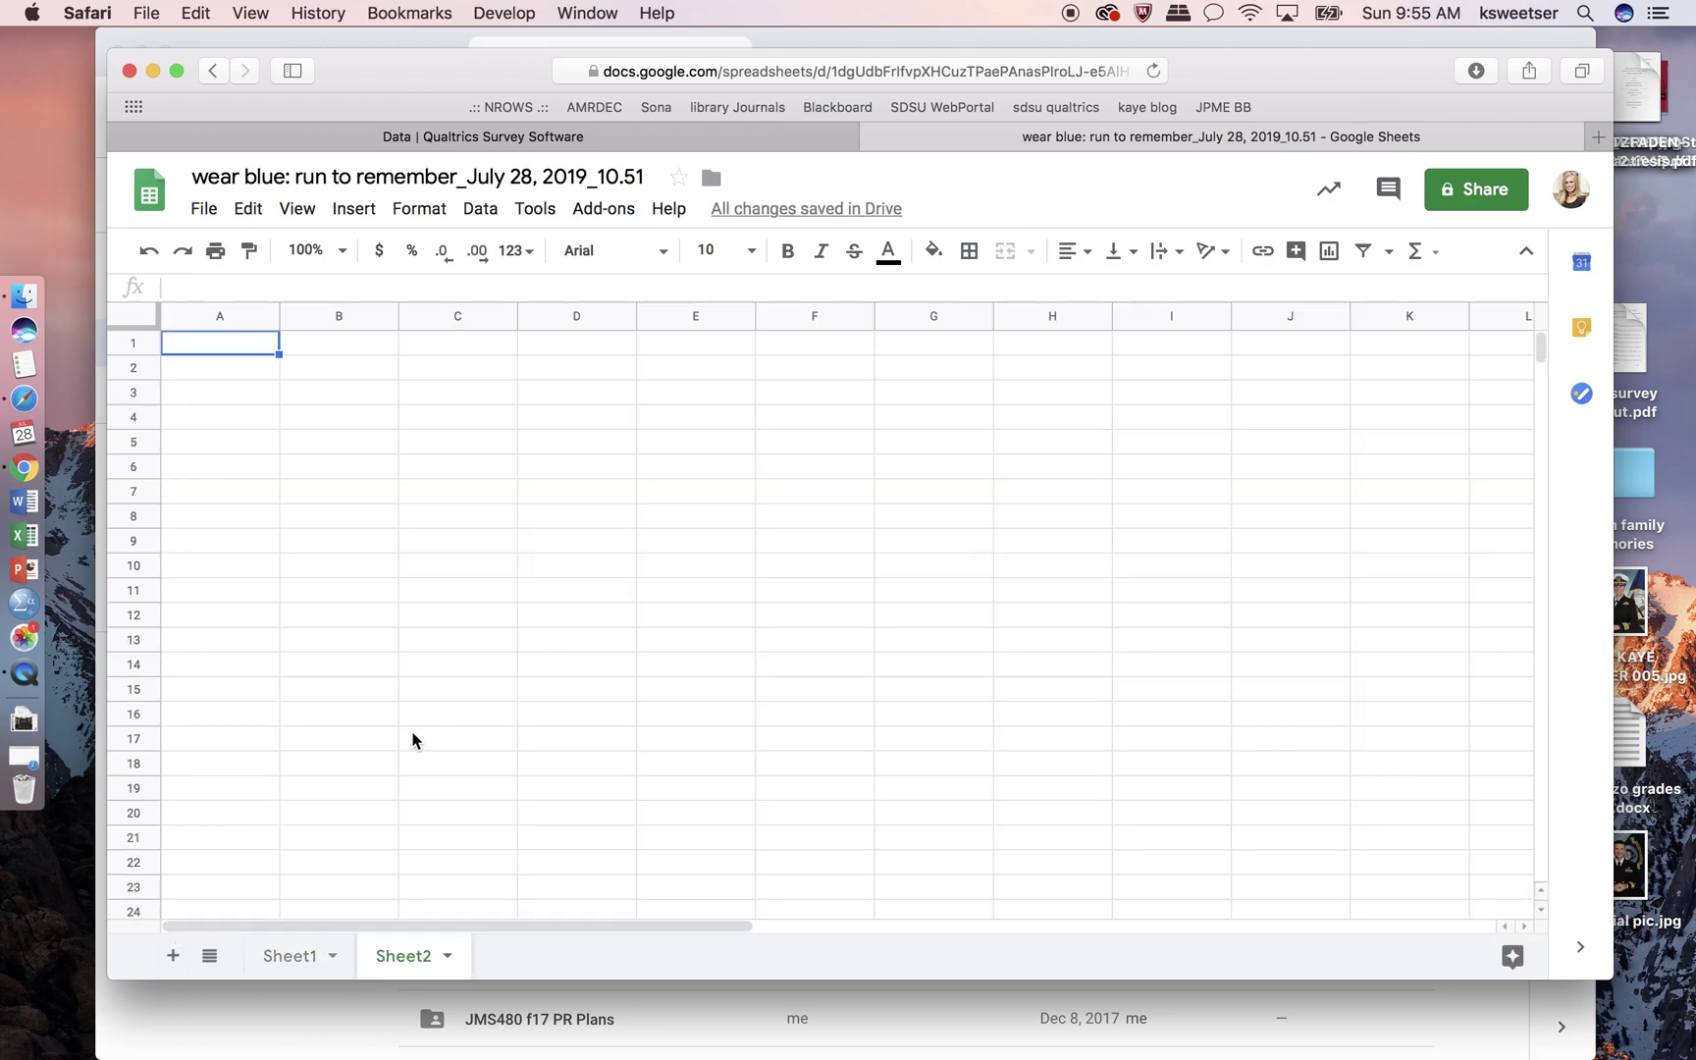
pyautogui.click(314, 961)
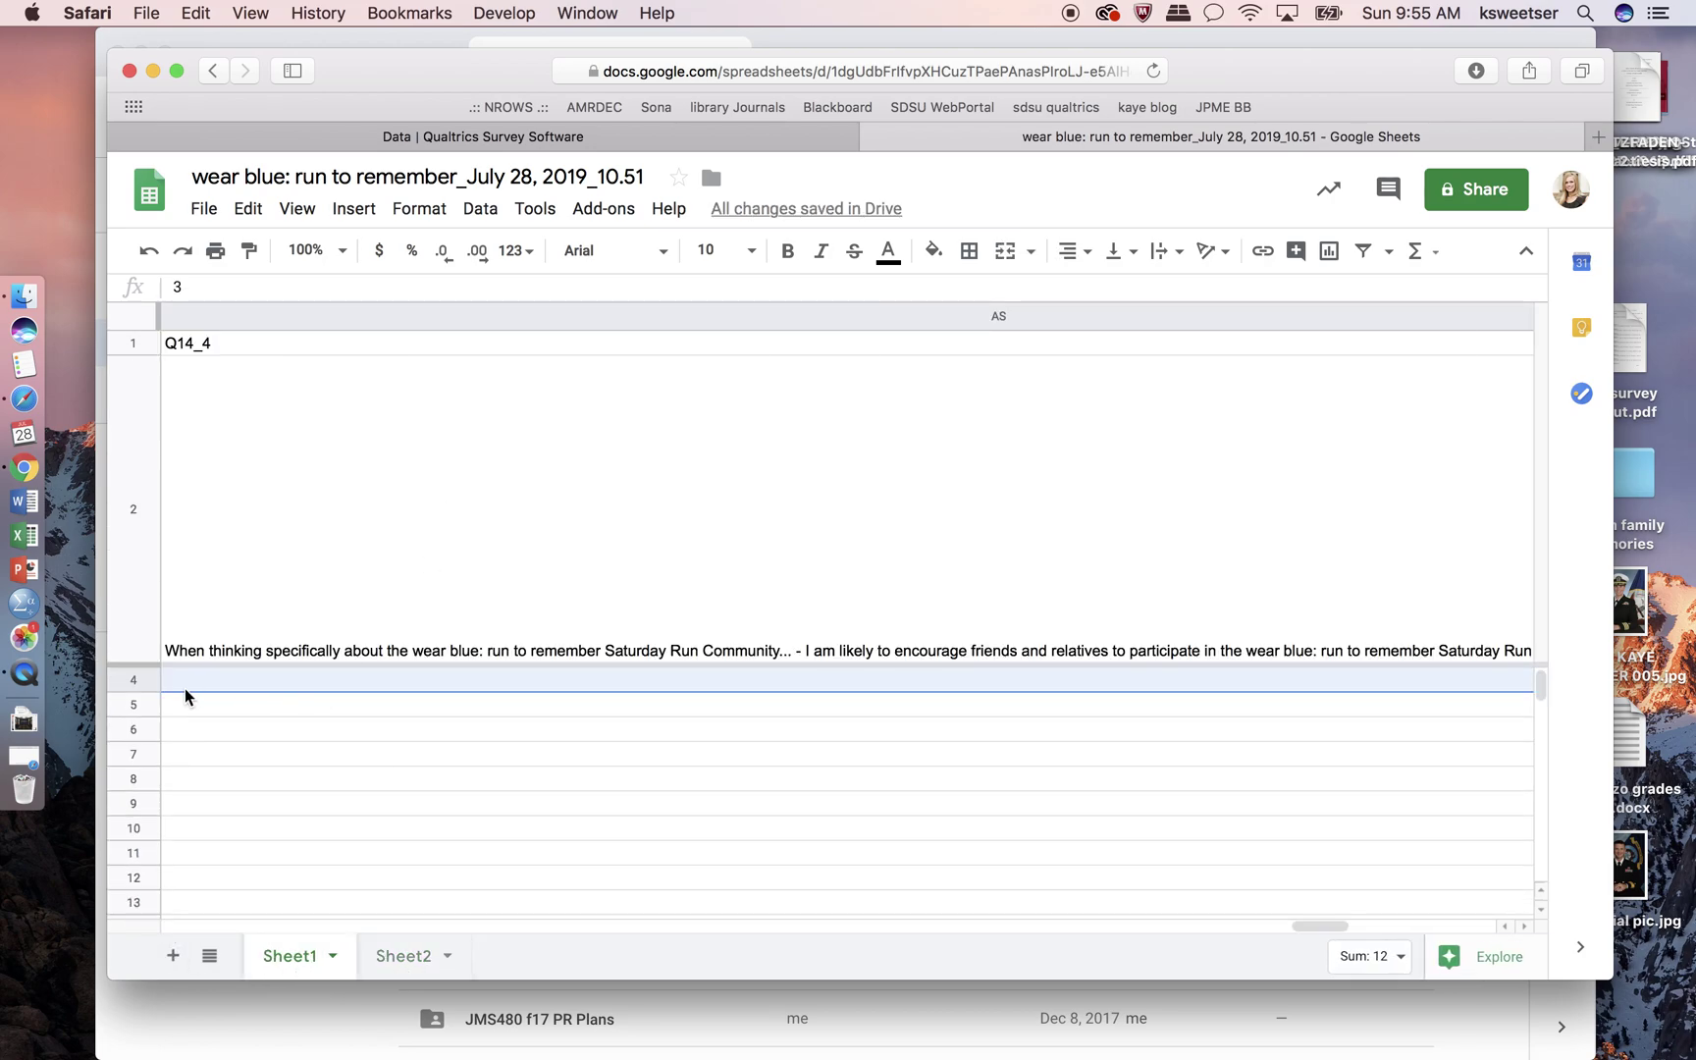
pyautogui.scroll(1, 279, 716)
pyautogui.hscroll(-2, 280, 717)
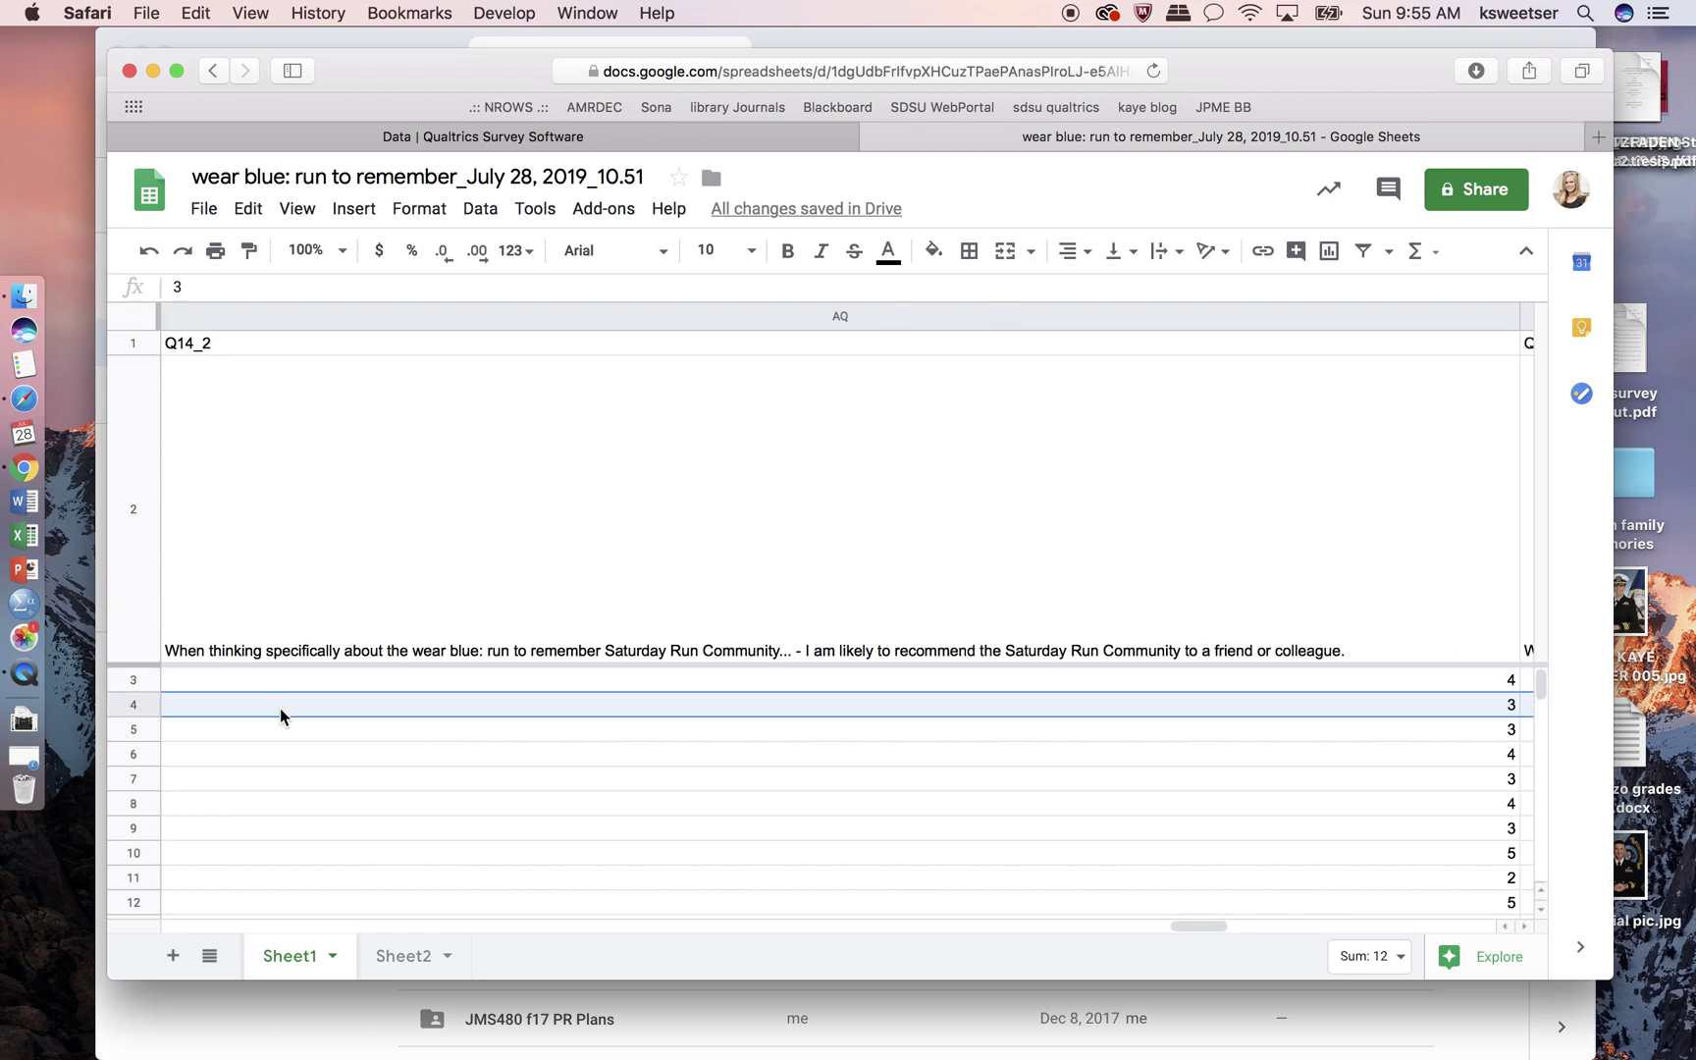
pyautogui.click(283, 687)
pyautogui.hscroll(-20, 312, 694)
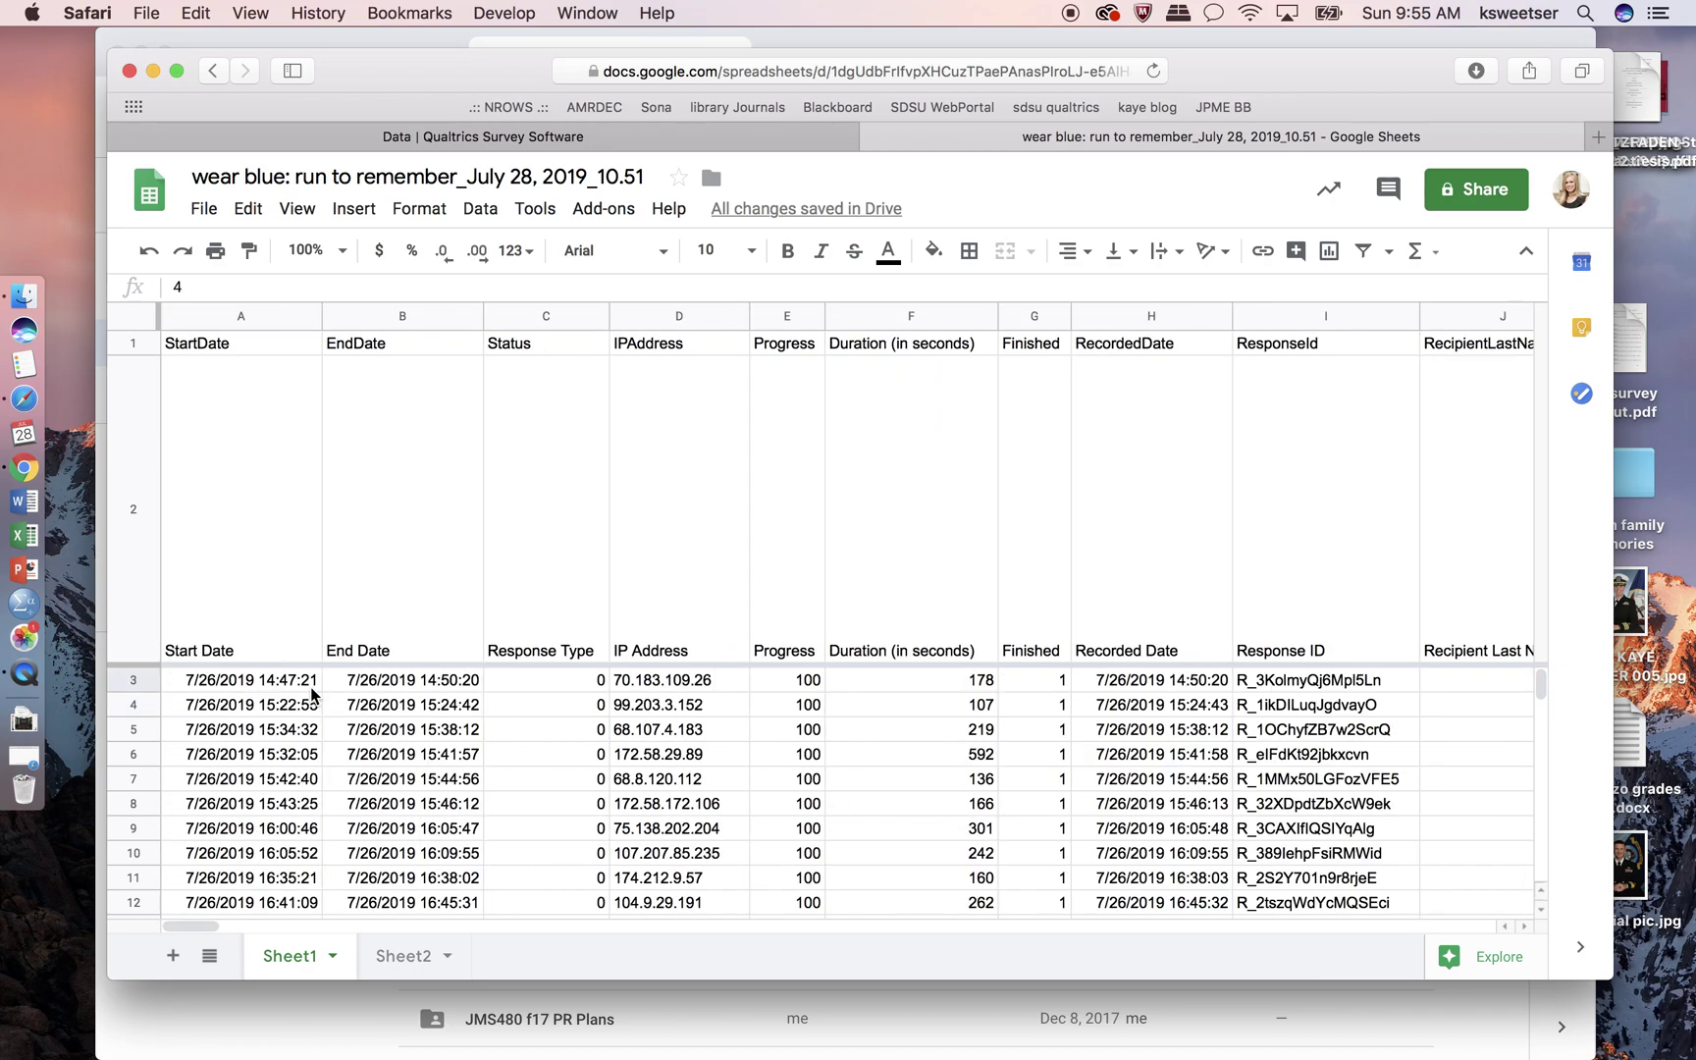
pyautogui.hscroll(5, 311, 689)
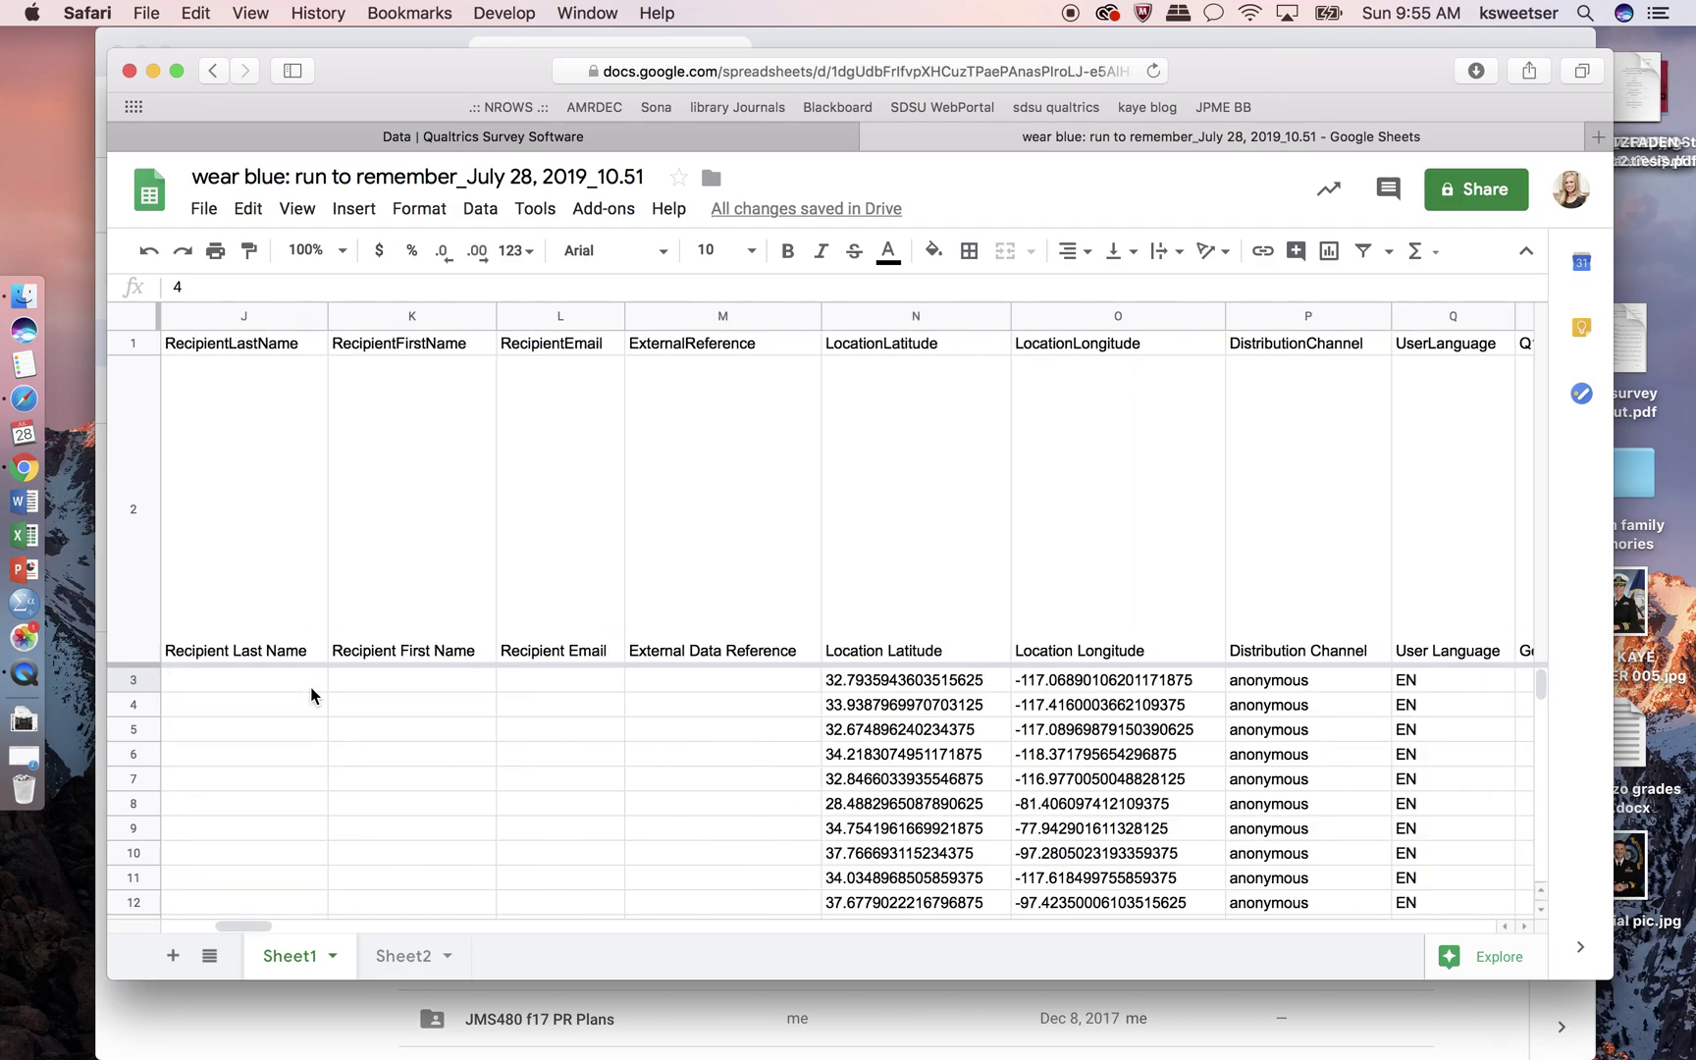
pyautogui.hscroll(8, 310, 695)
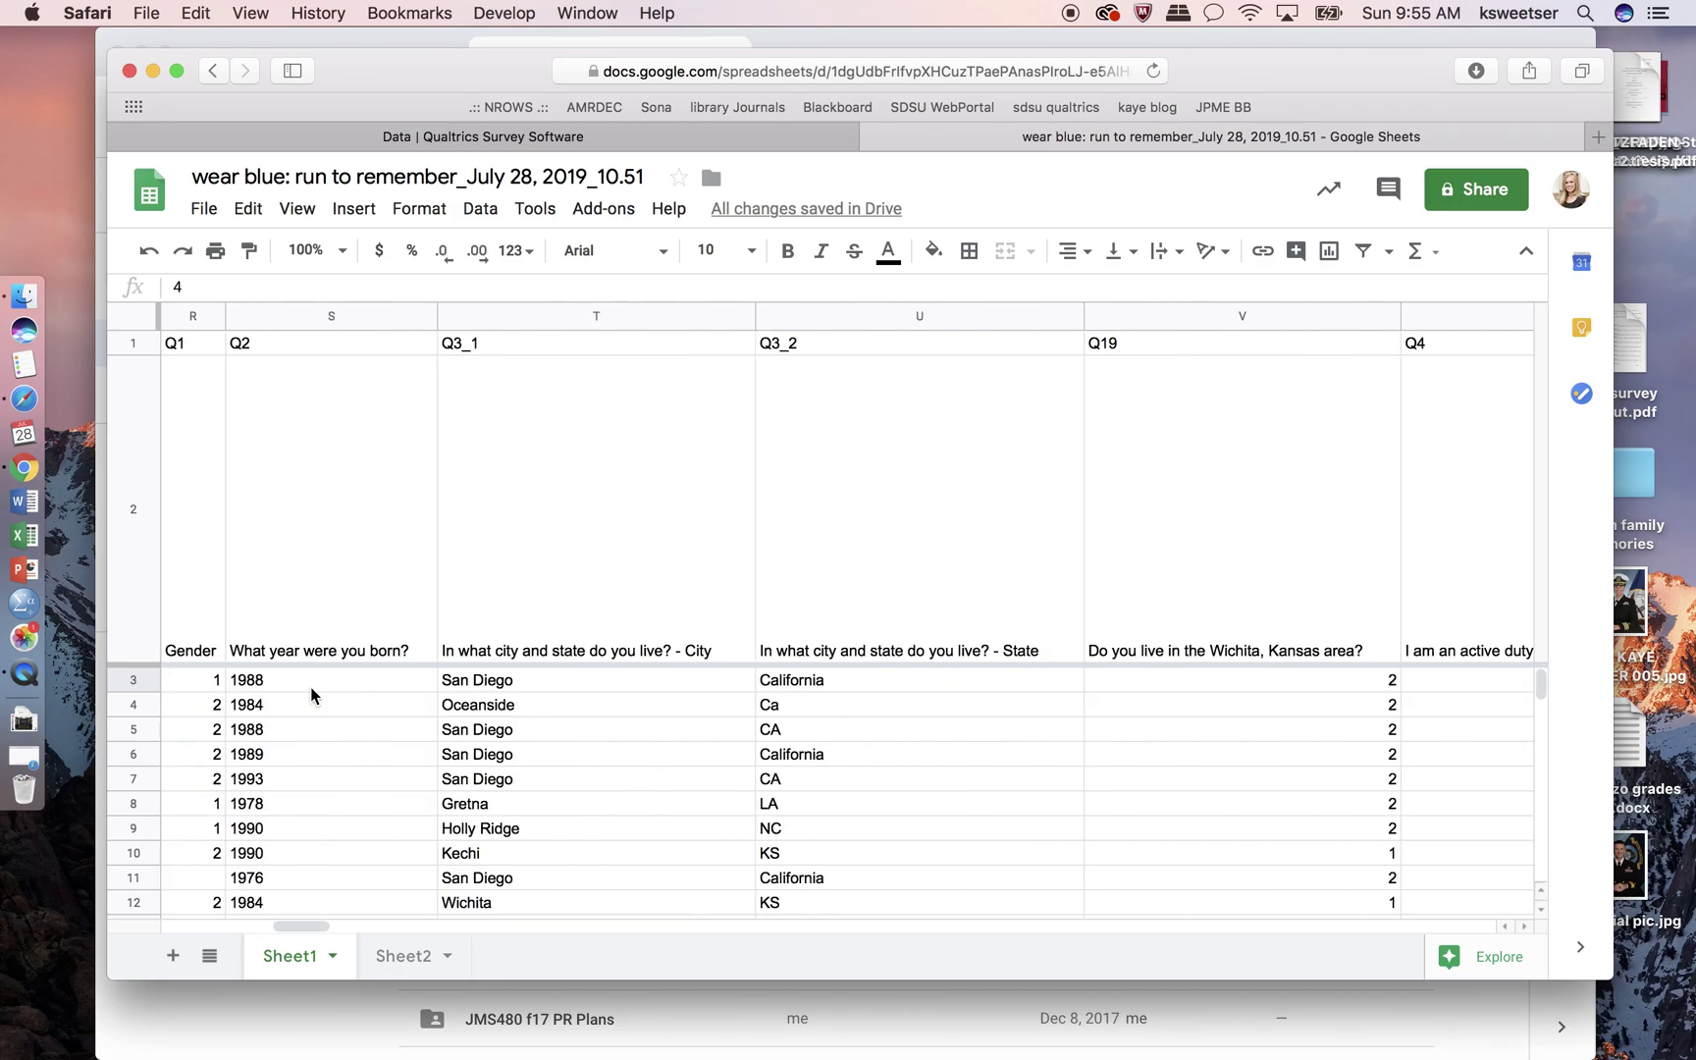
pyautogui.hscroll(20, 522, 744)
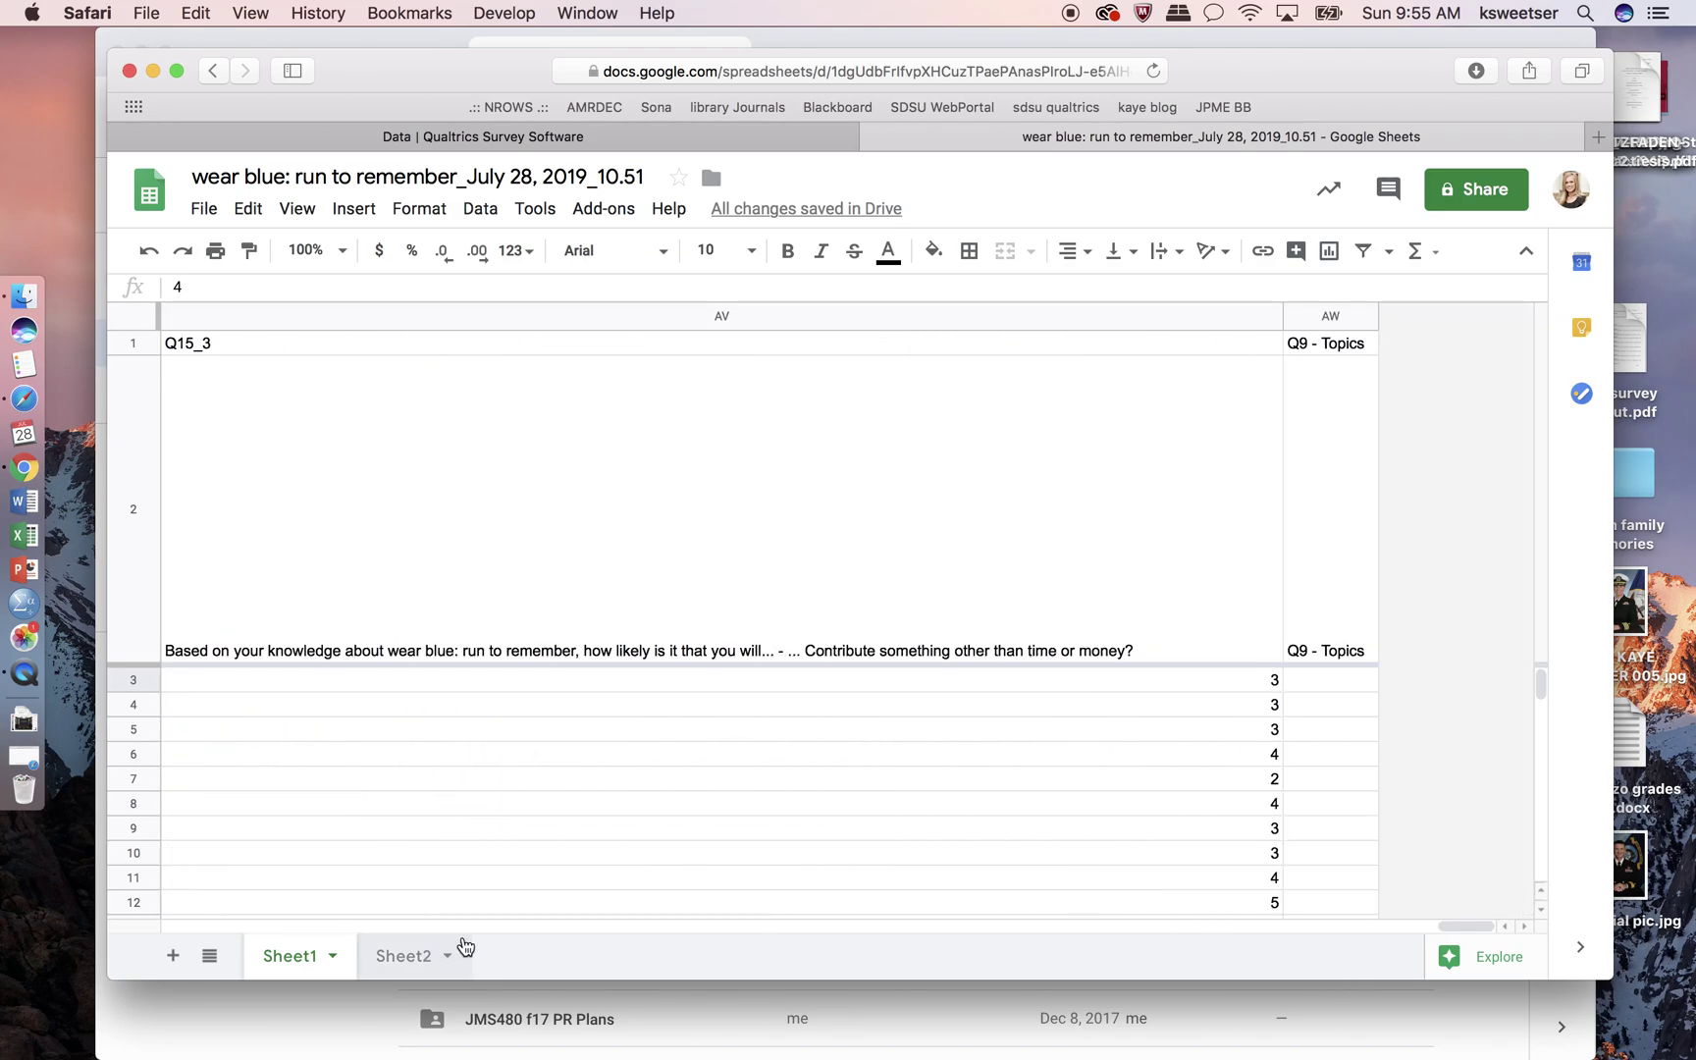
# Step: Begin the formula =AVERAGE(AP:AS) in cell A1 of Sheet2
pyautogui.click(416, 974)
pyautogui.write('=')
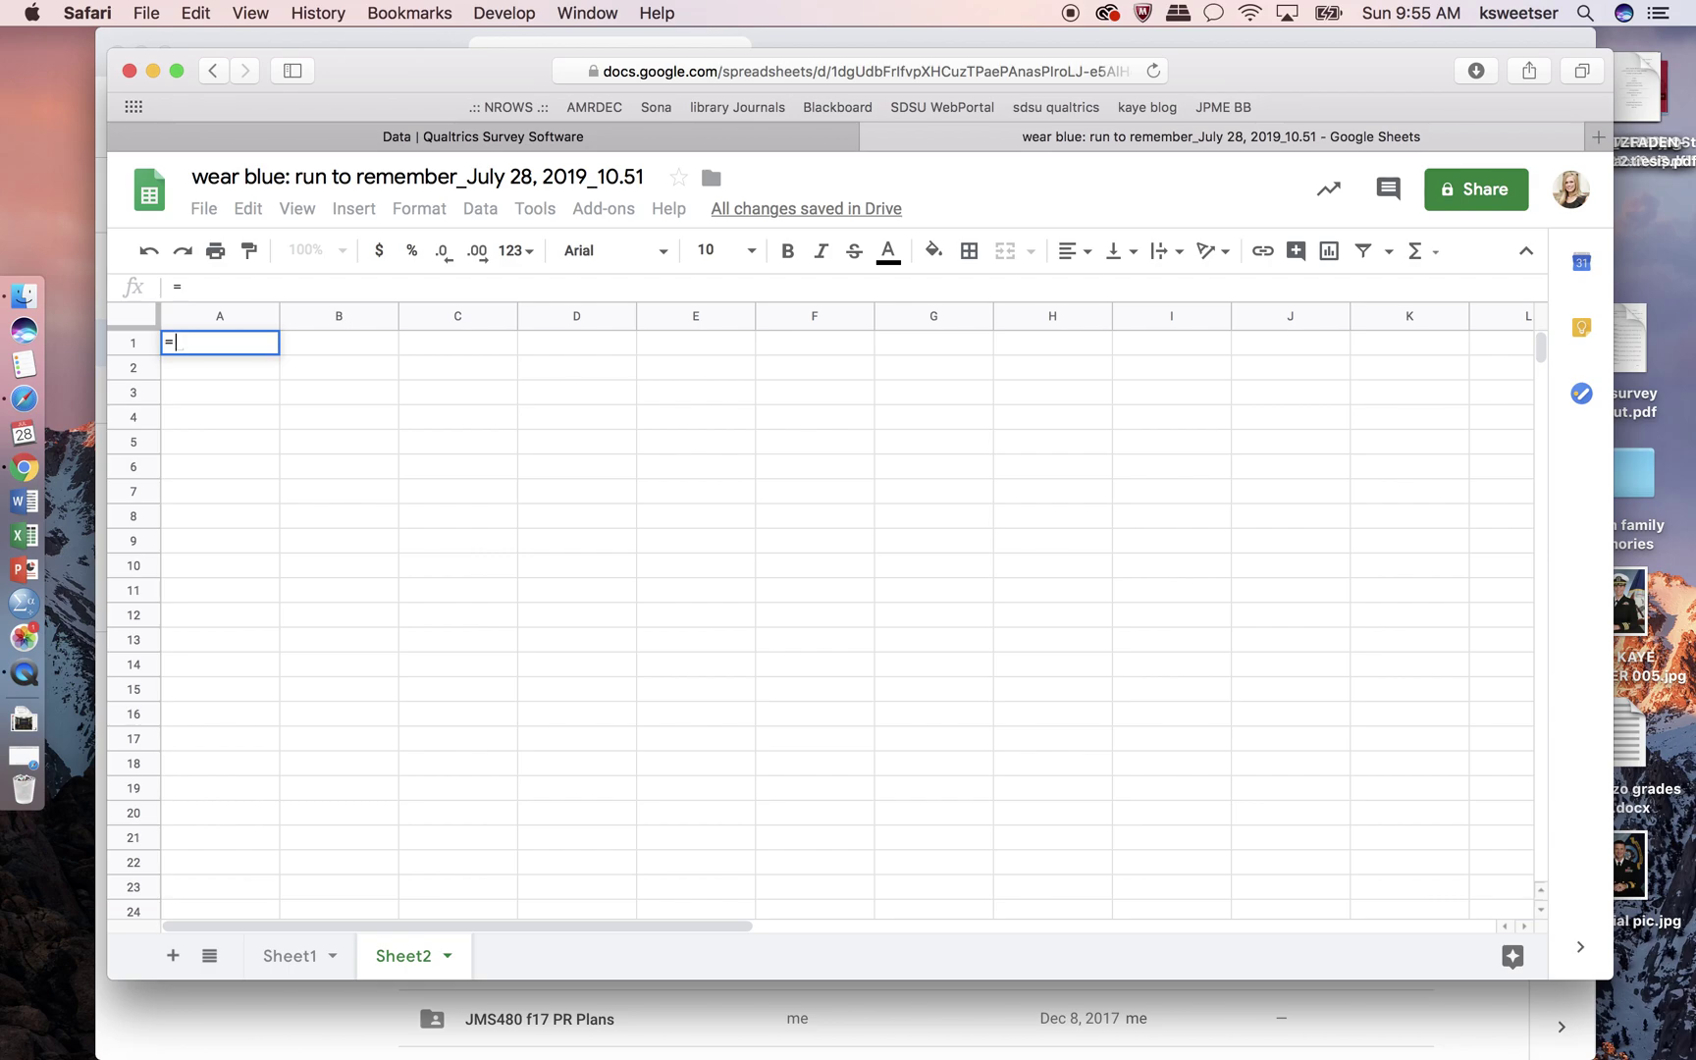
pyautogui.write('AVER')
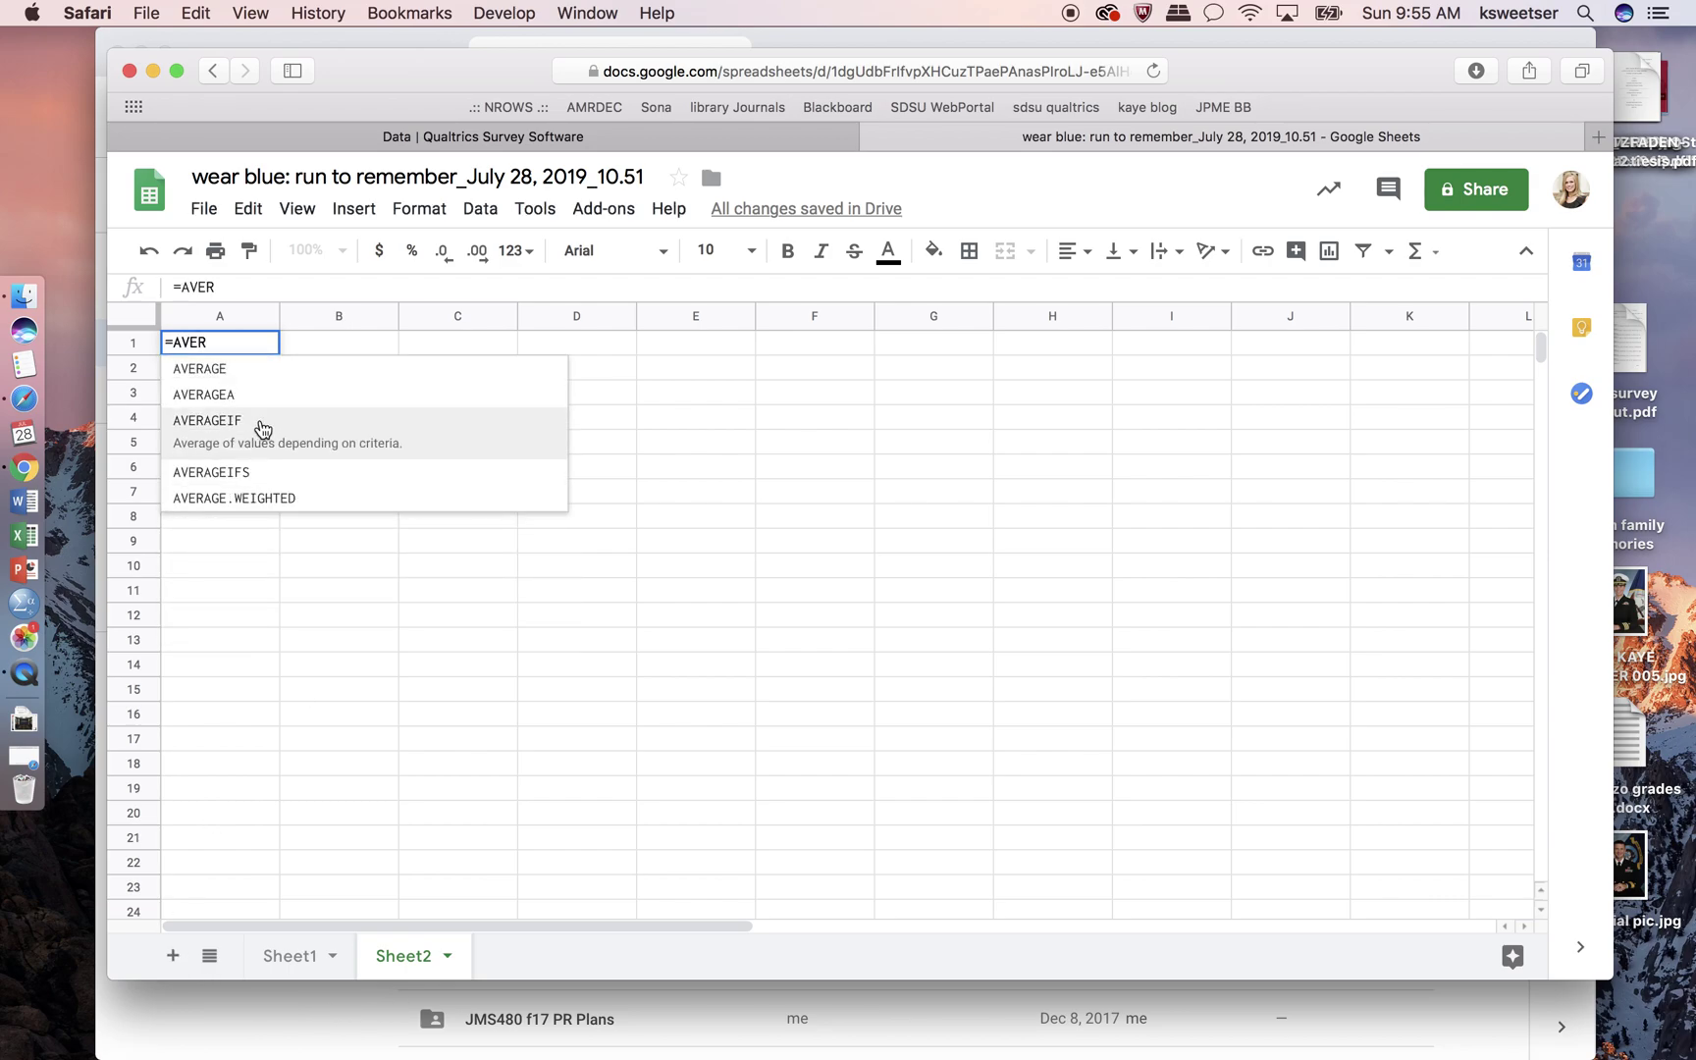
pyautogui.click(242, 383)
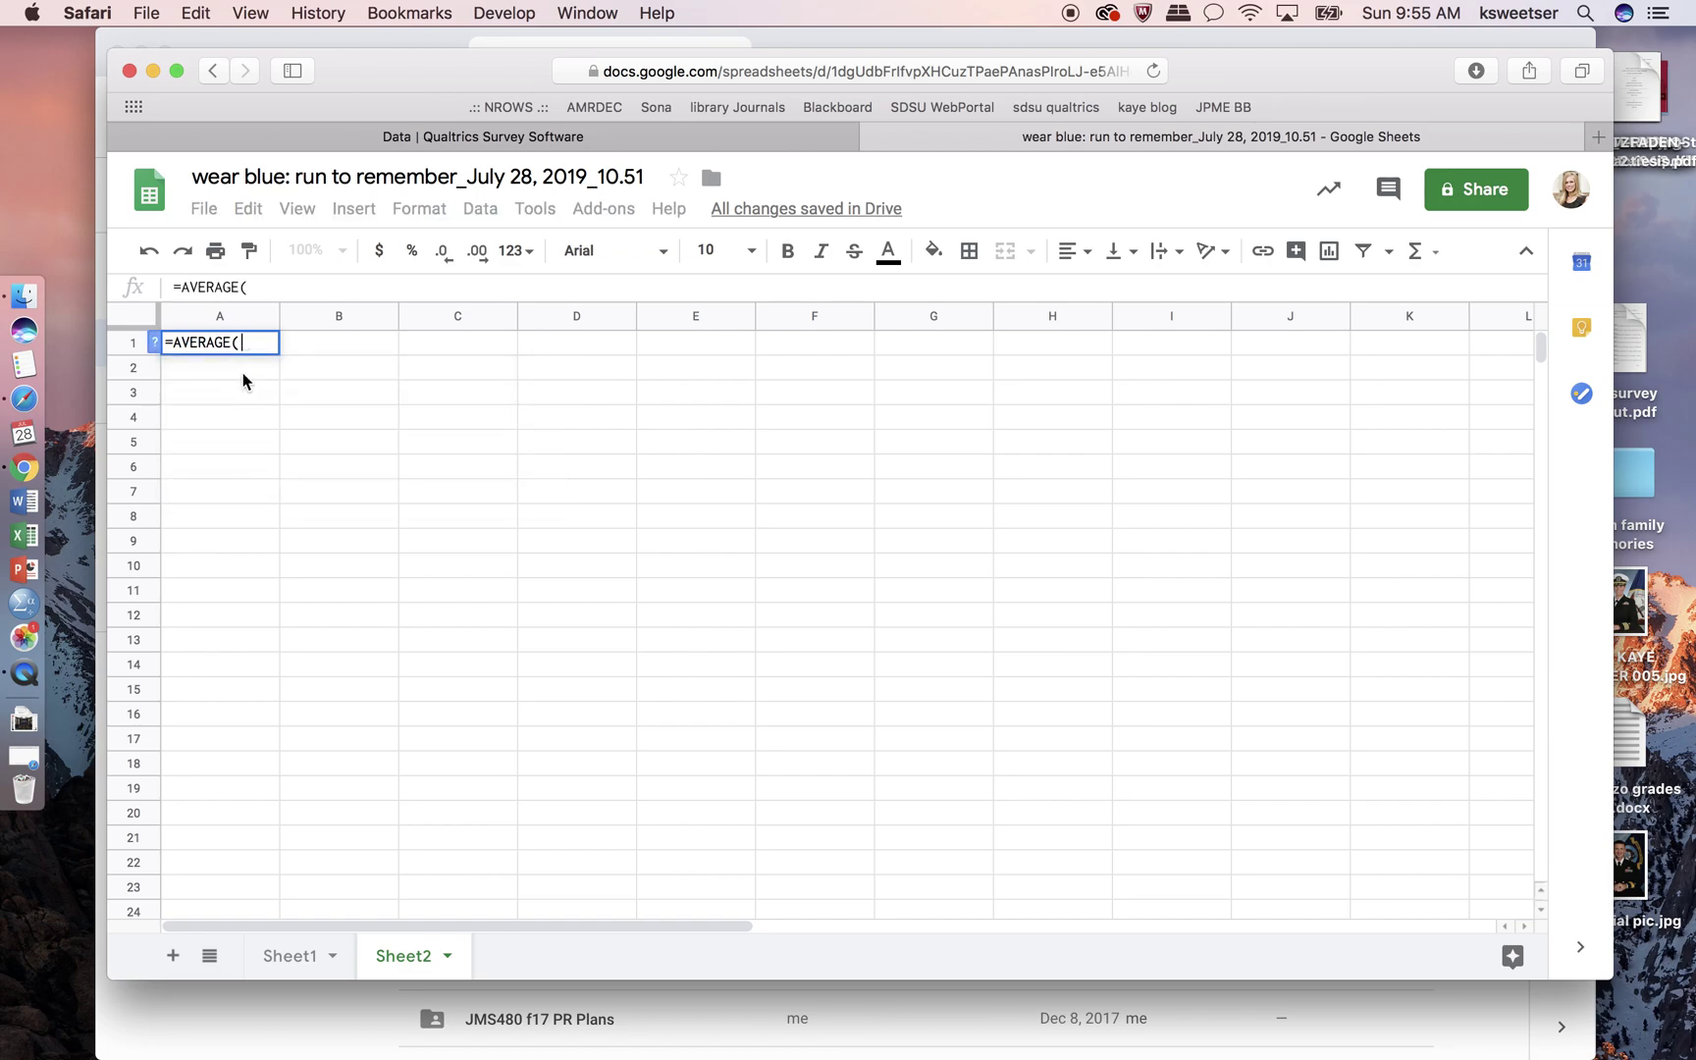
pyautogui.write('A')
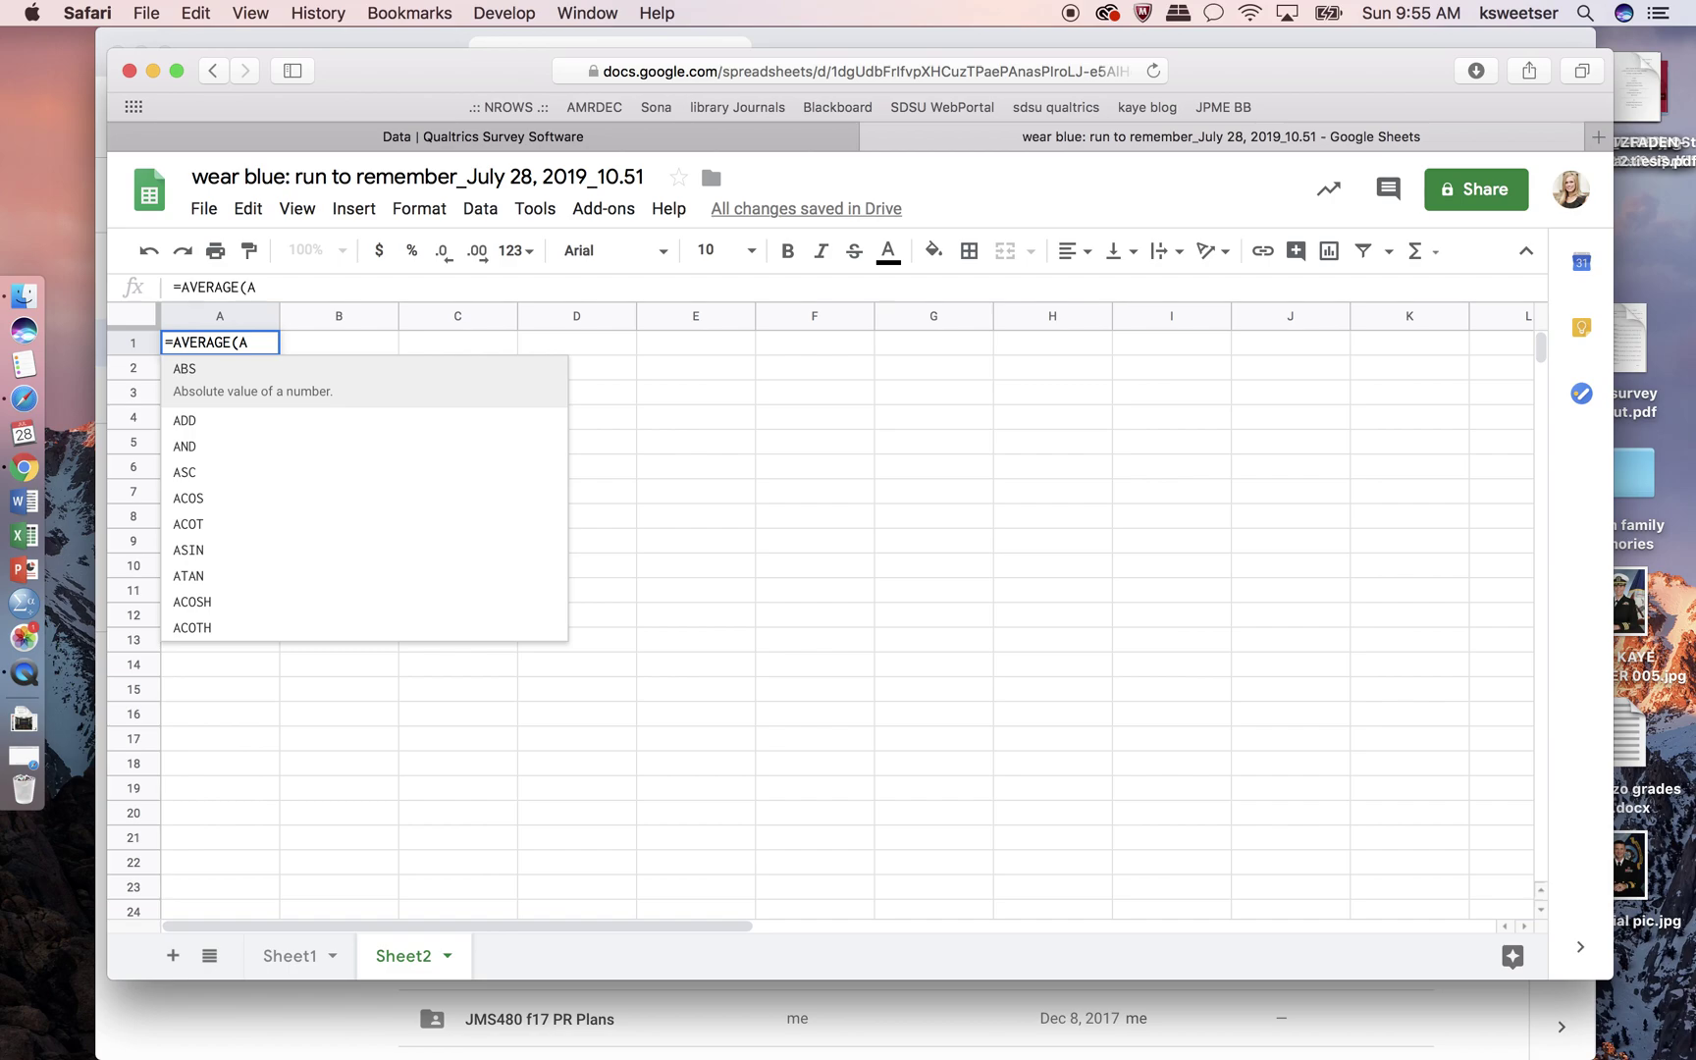
pyautogui.write('P:')
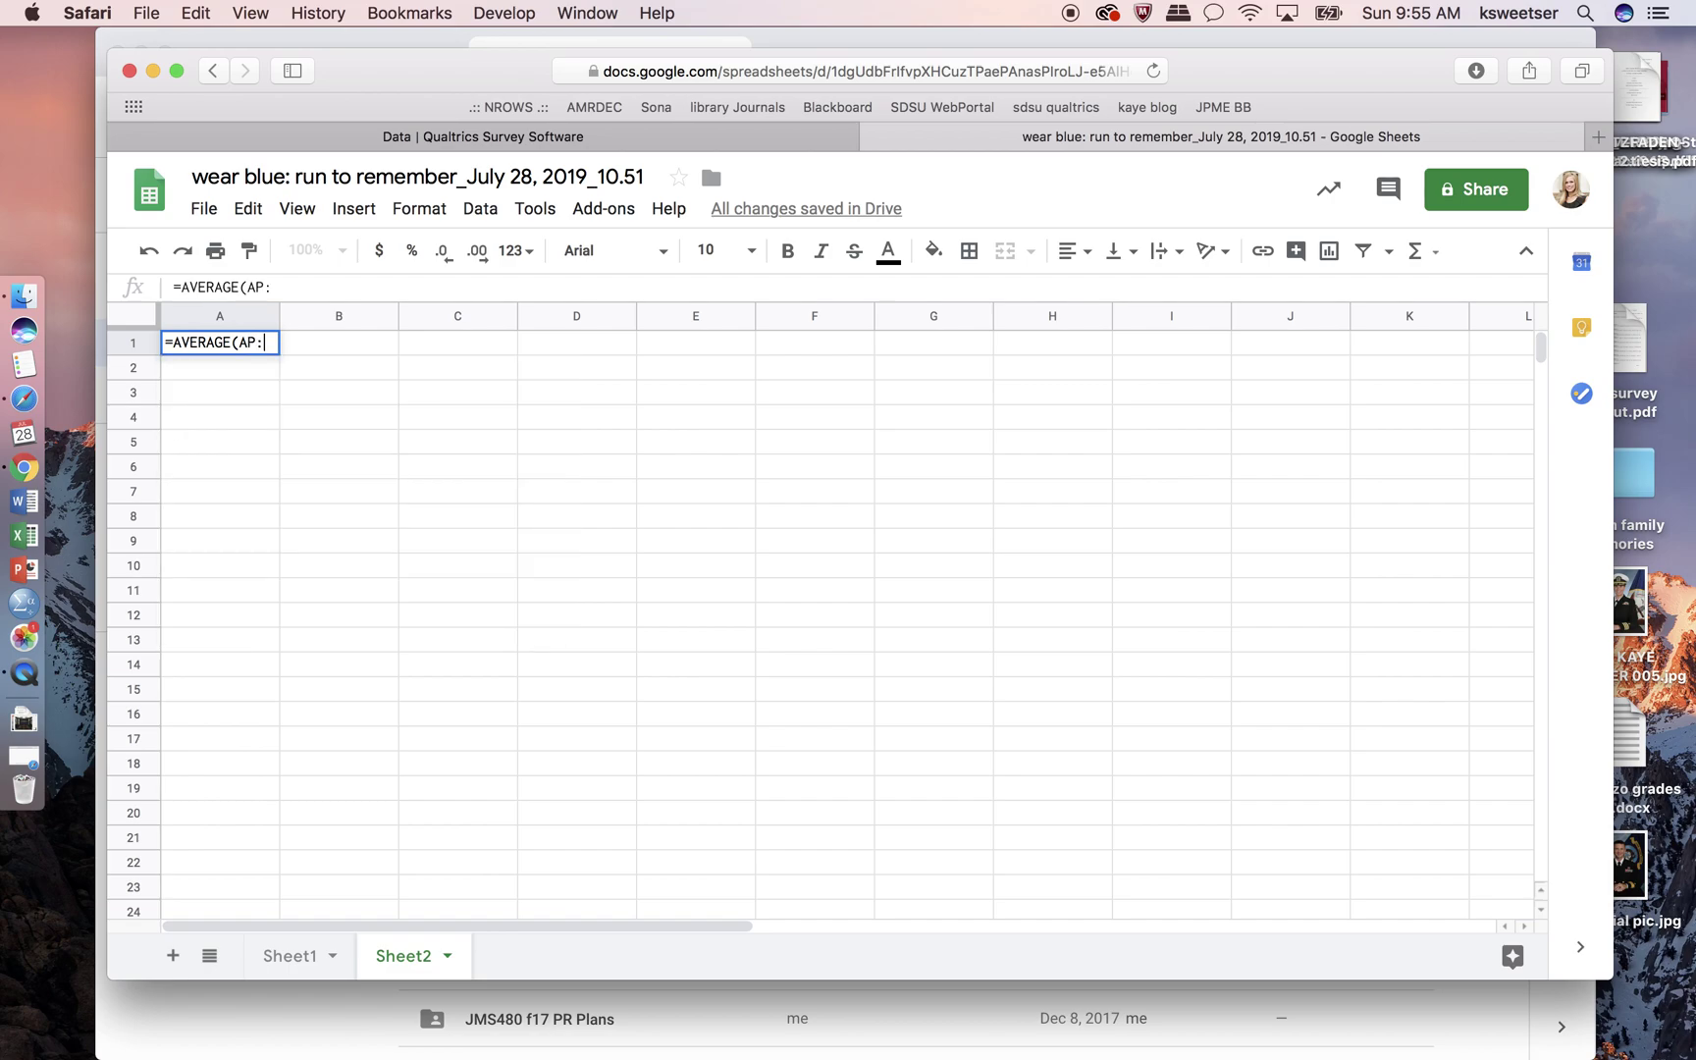
pyautogui.write('AS)')
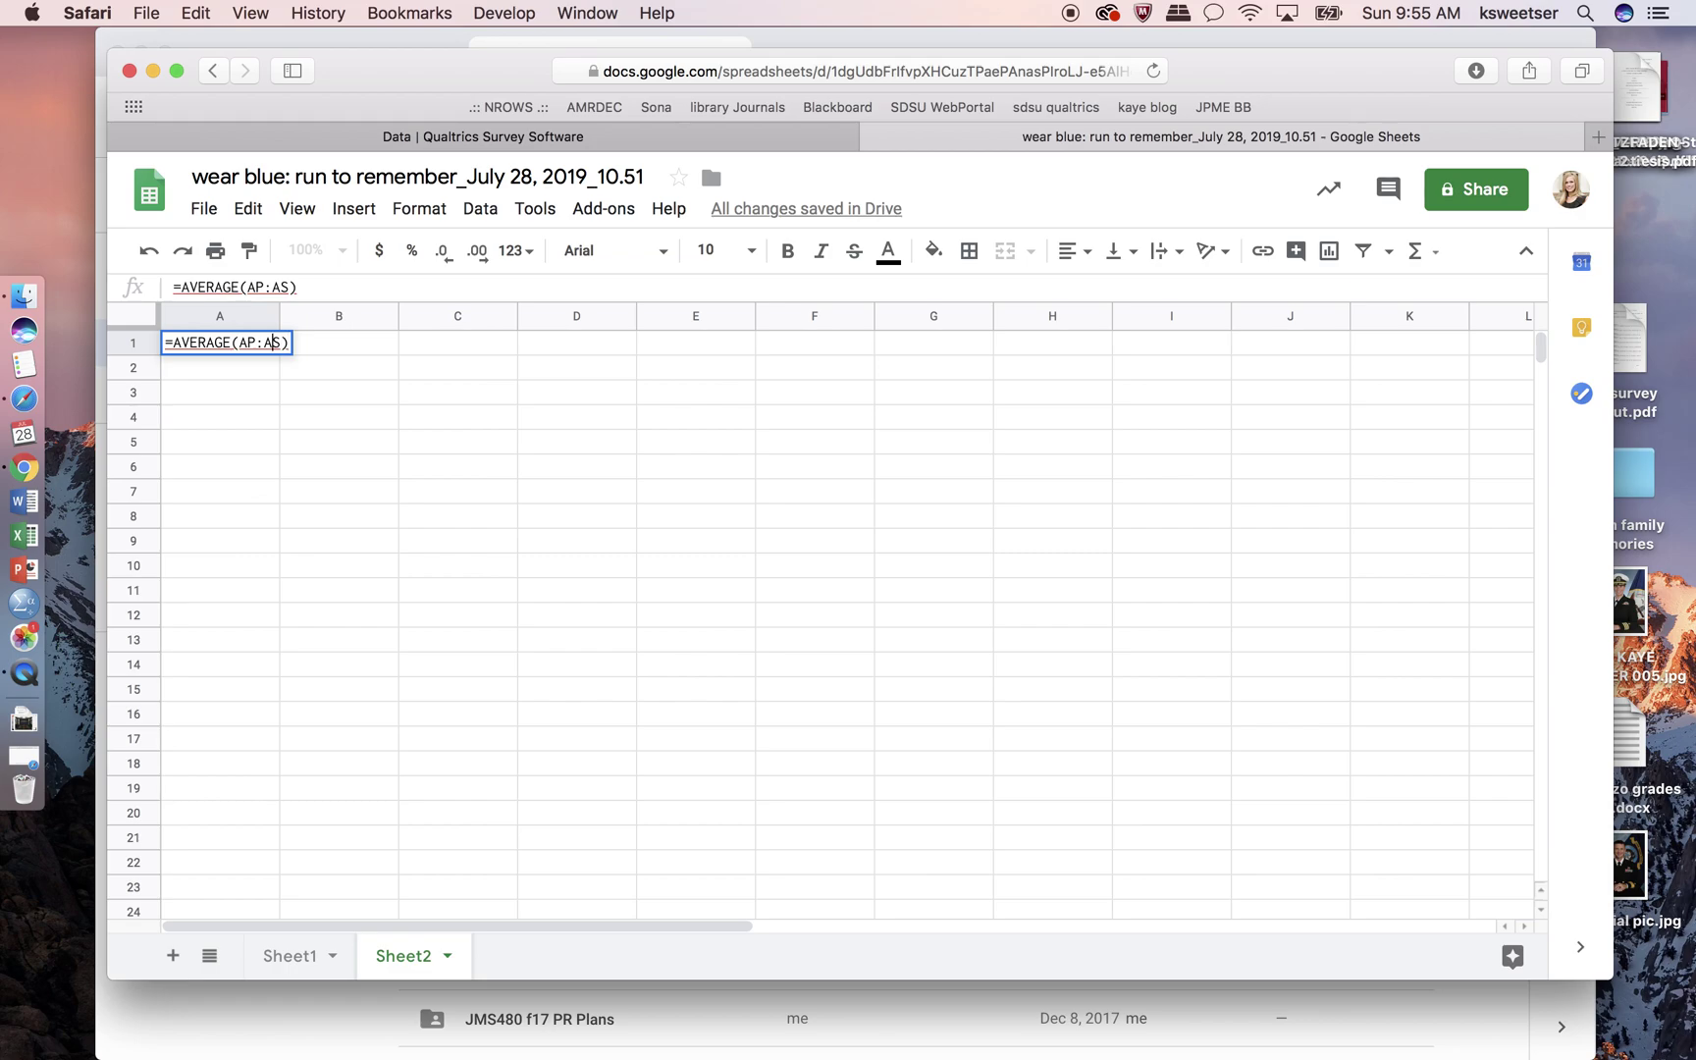
# Step: Limit the averaged range to the first respondent's row as AP3:AS3 and commit the formula
pyautogui.write('3')
pyautogui.press('Right')
pyautogui.press('Right')
pyautogui.press('Right')
pyautogui.write('3')
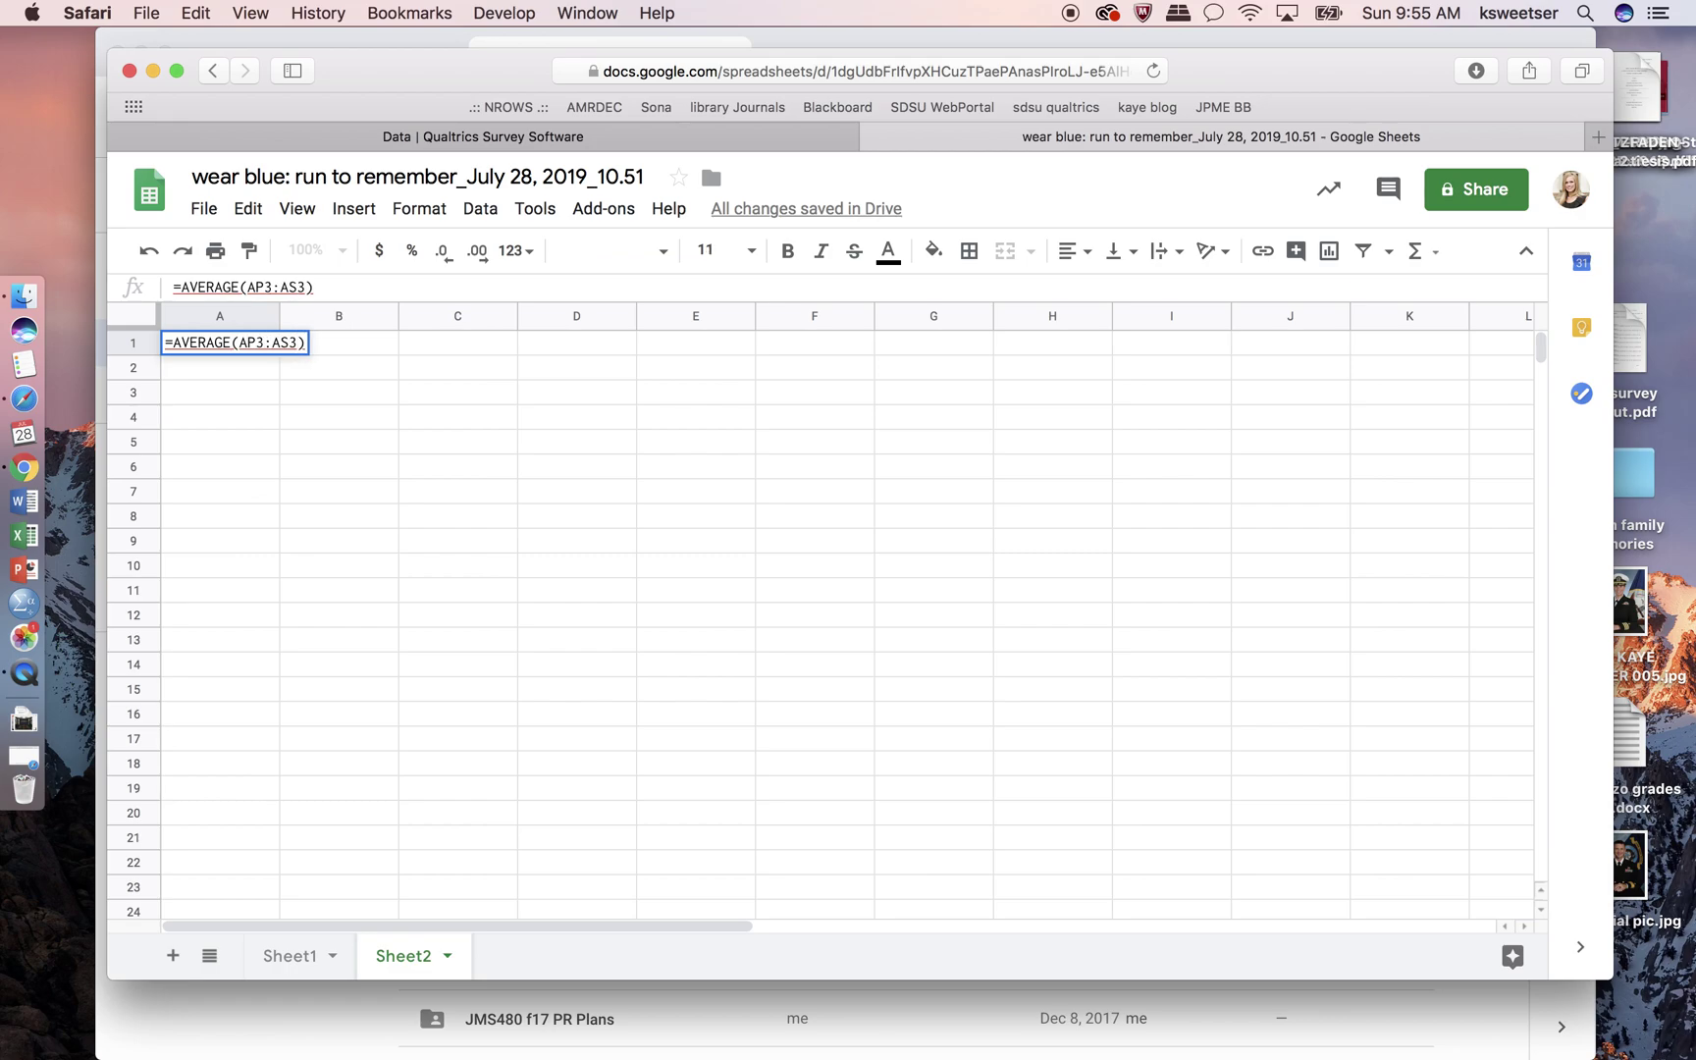
pyautogui.press('Return')
# Step: Inspect the range in the AVERAGE formula of cell A1 and erase the whole formula
pyautogui.click(230, 346)
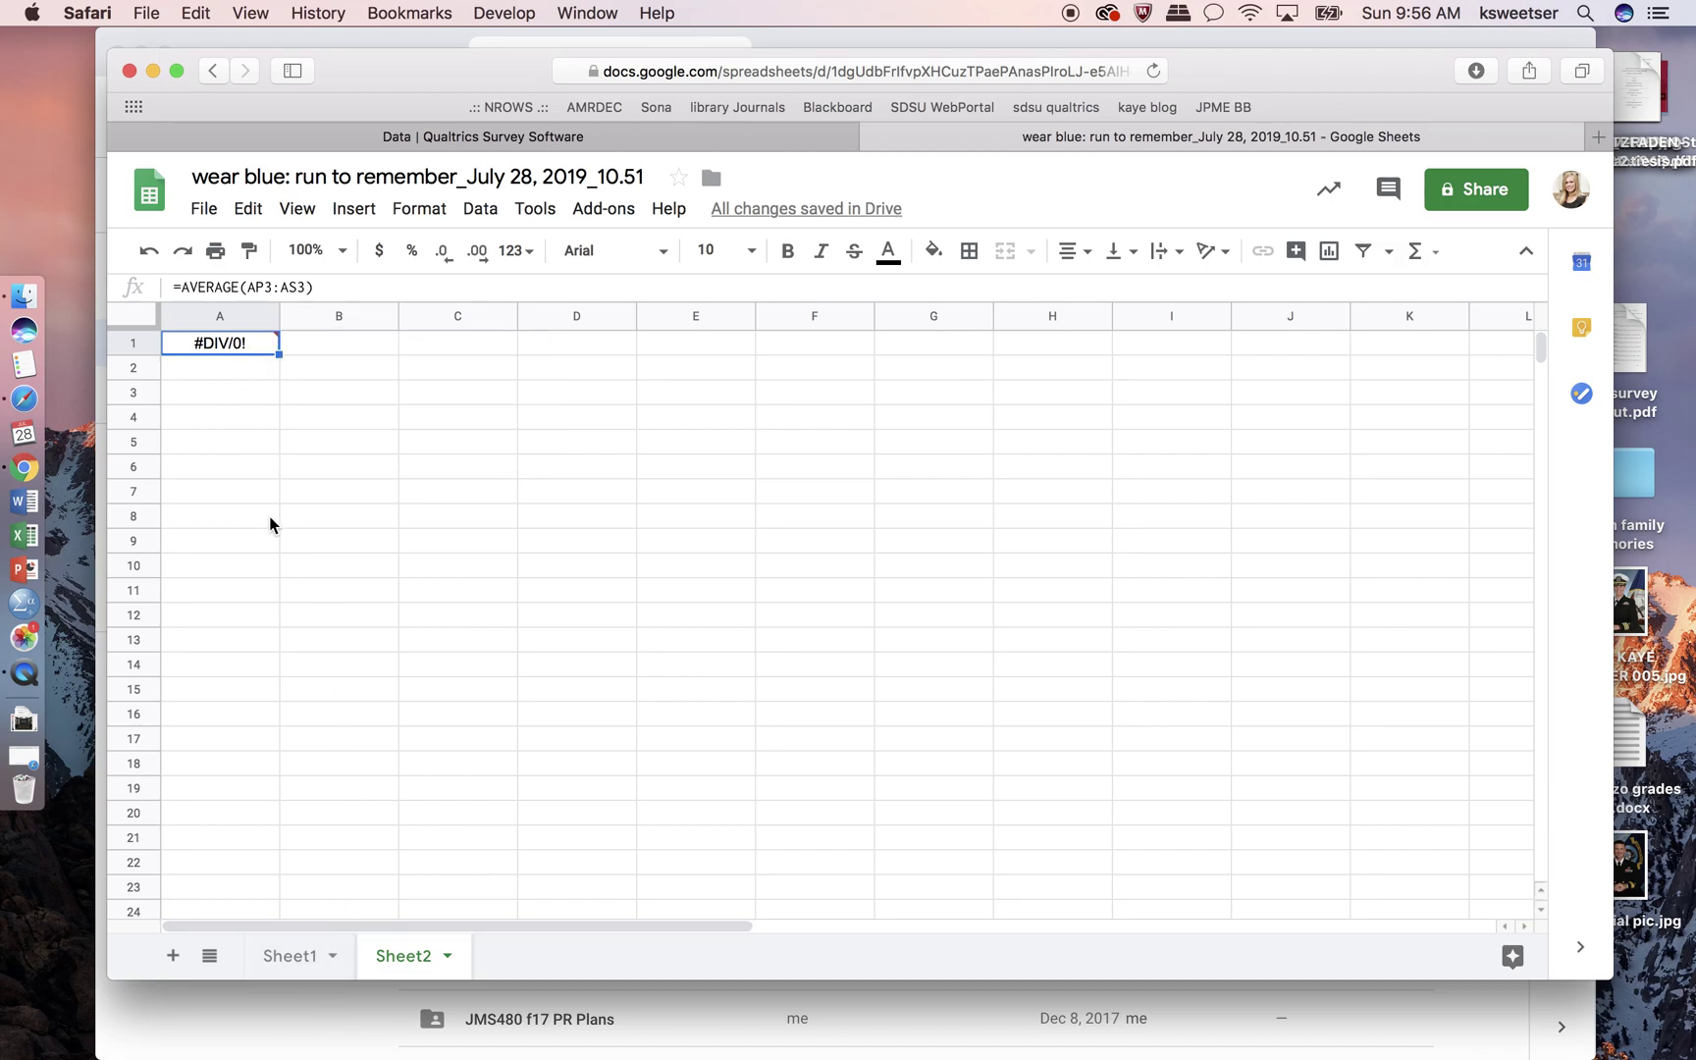
pyautogui.click(217, 371)
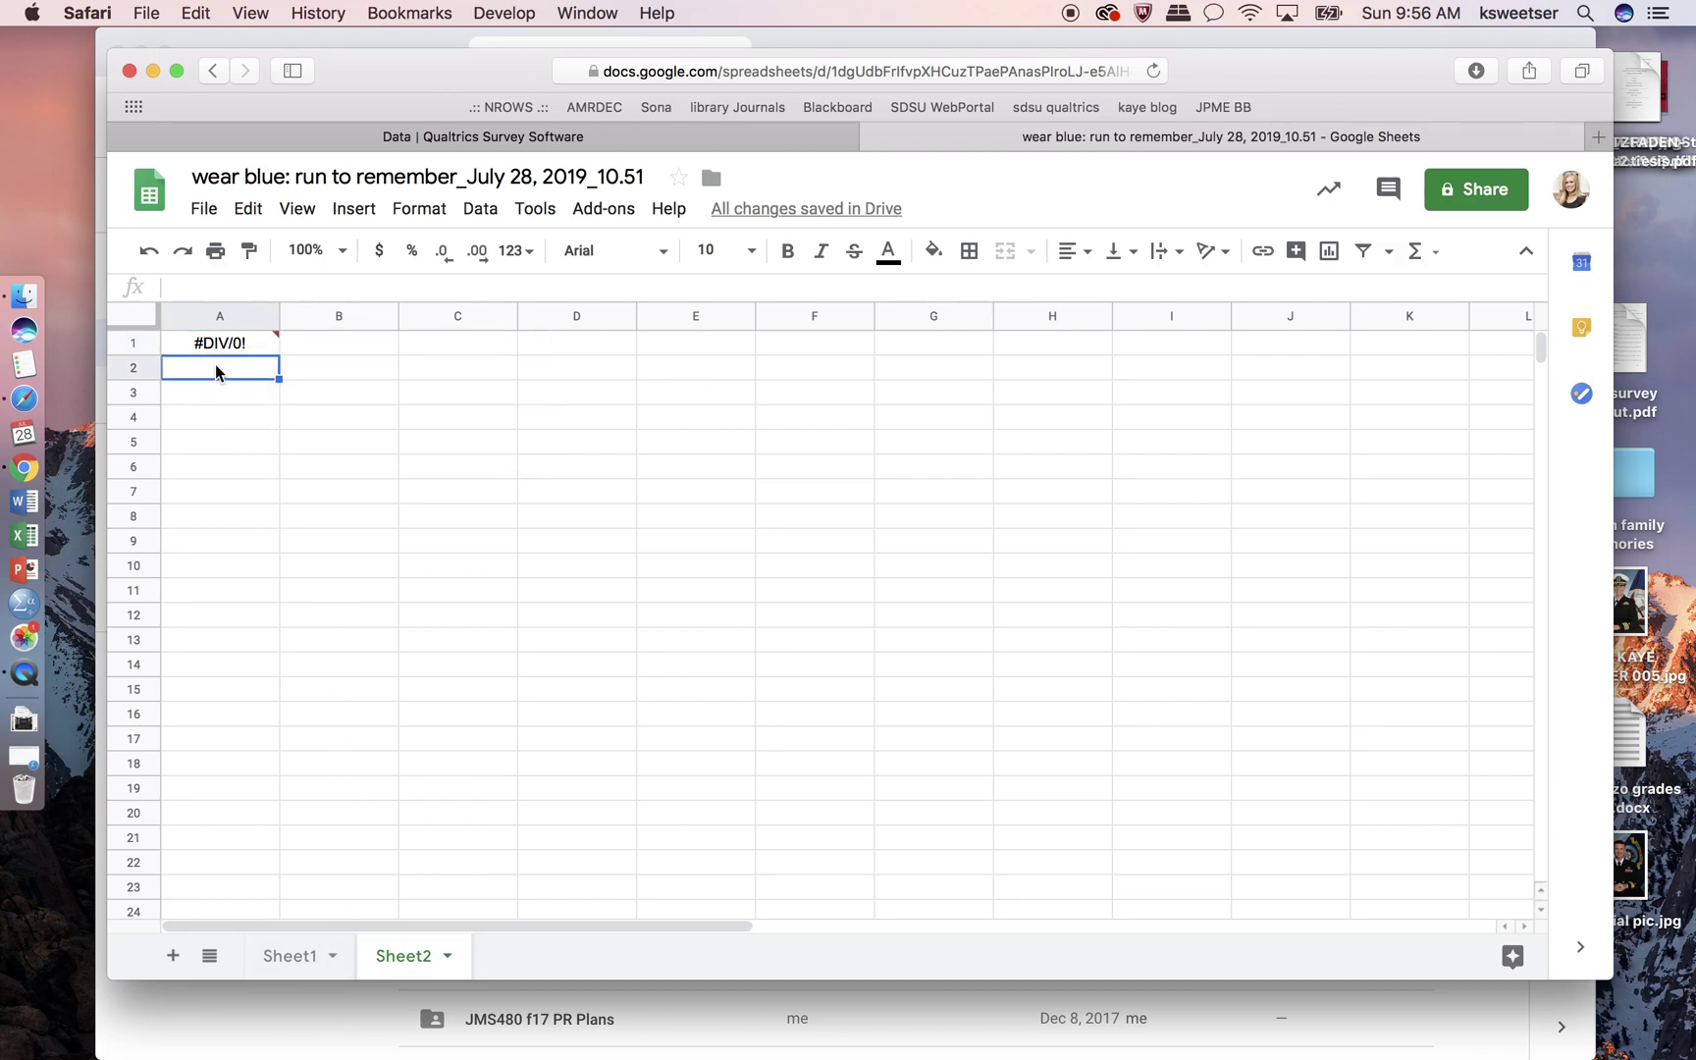
pyautogui.press('Up')
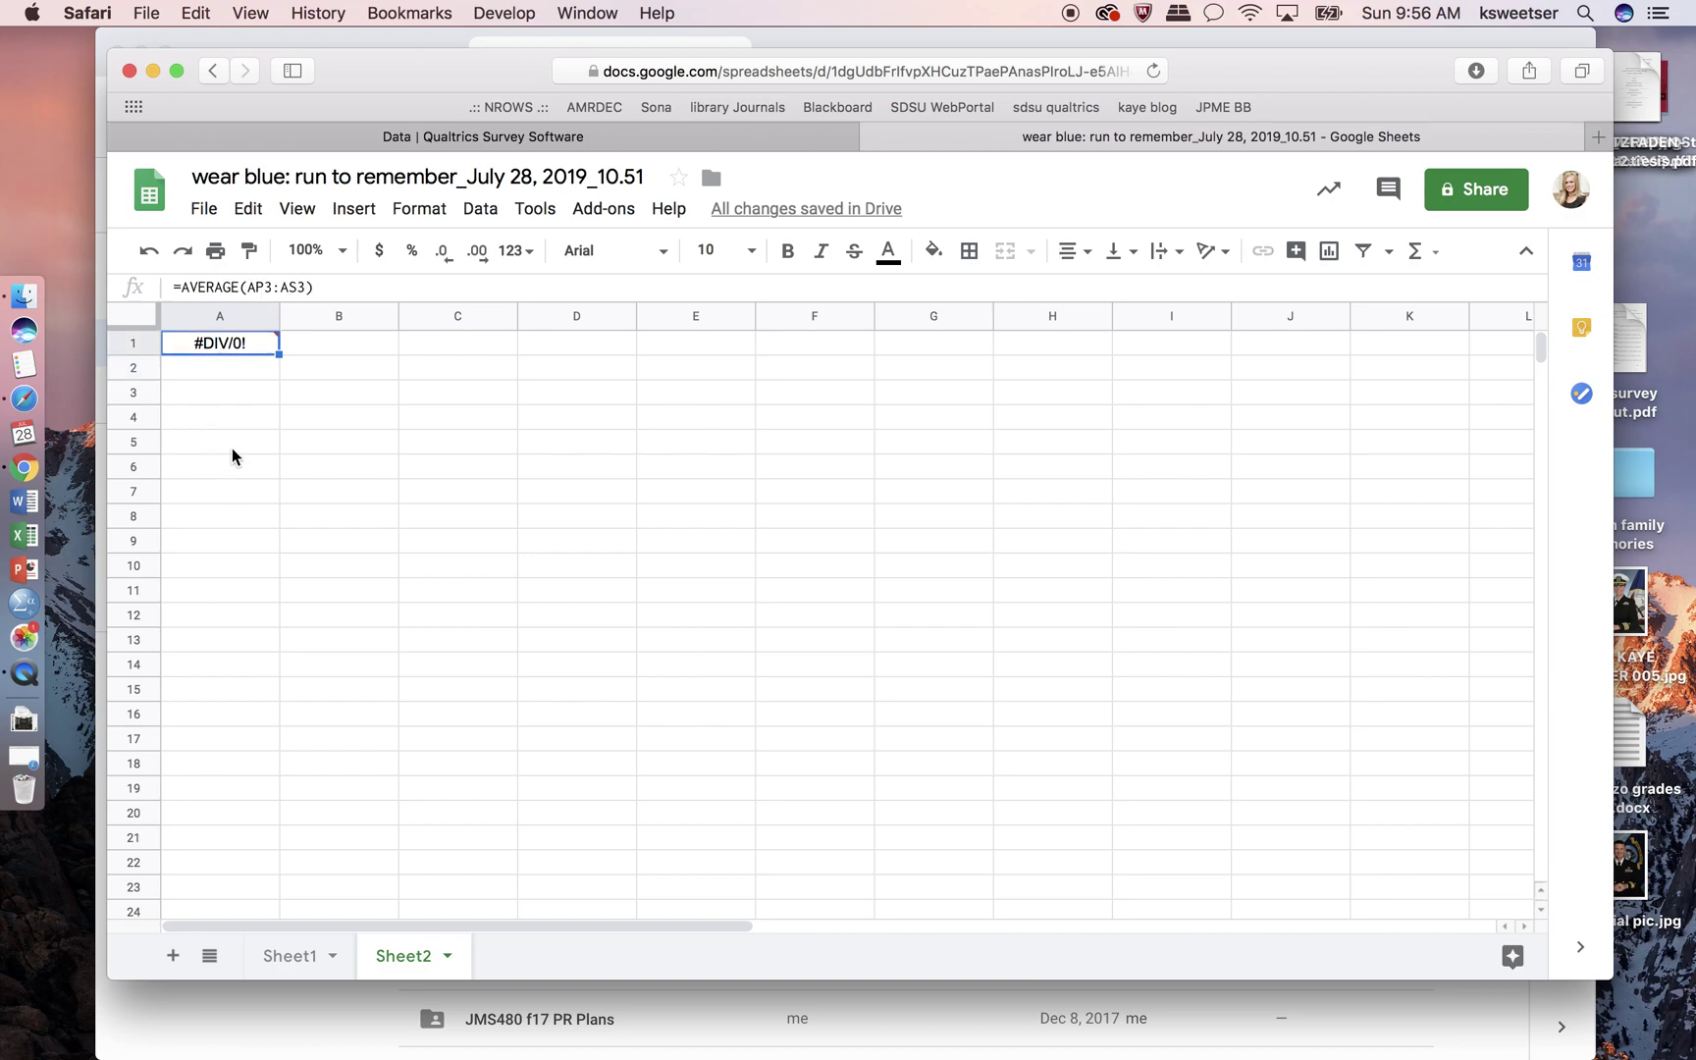
pyautogui.click(253, 286)
pyautogui.moveTo(248, 287); pyautogui.dragTo(307, 289)
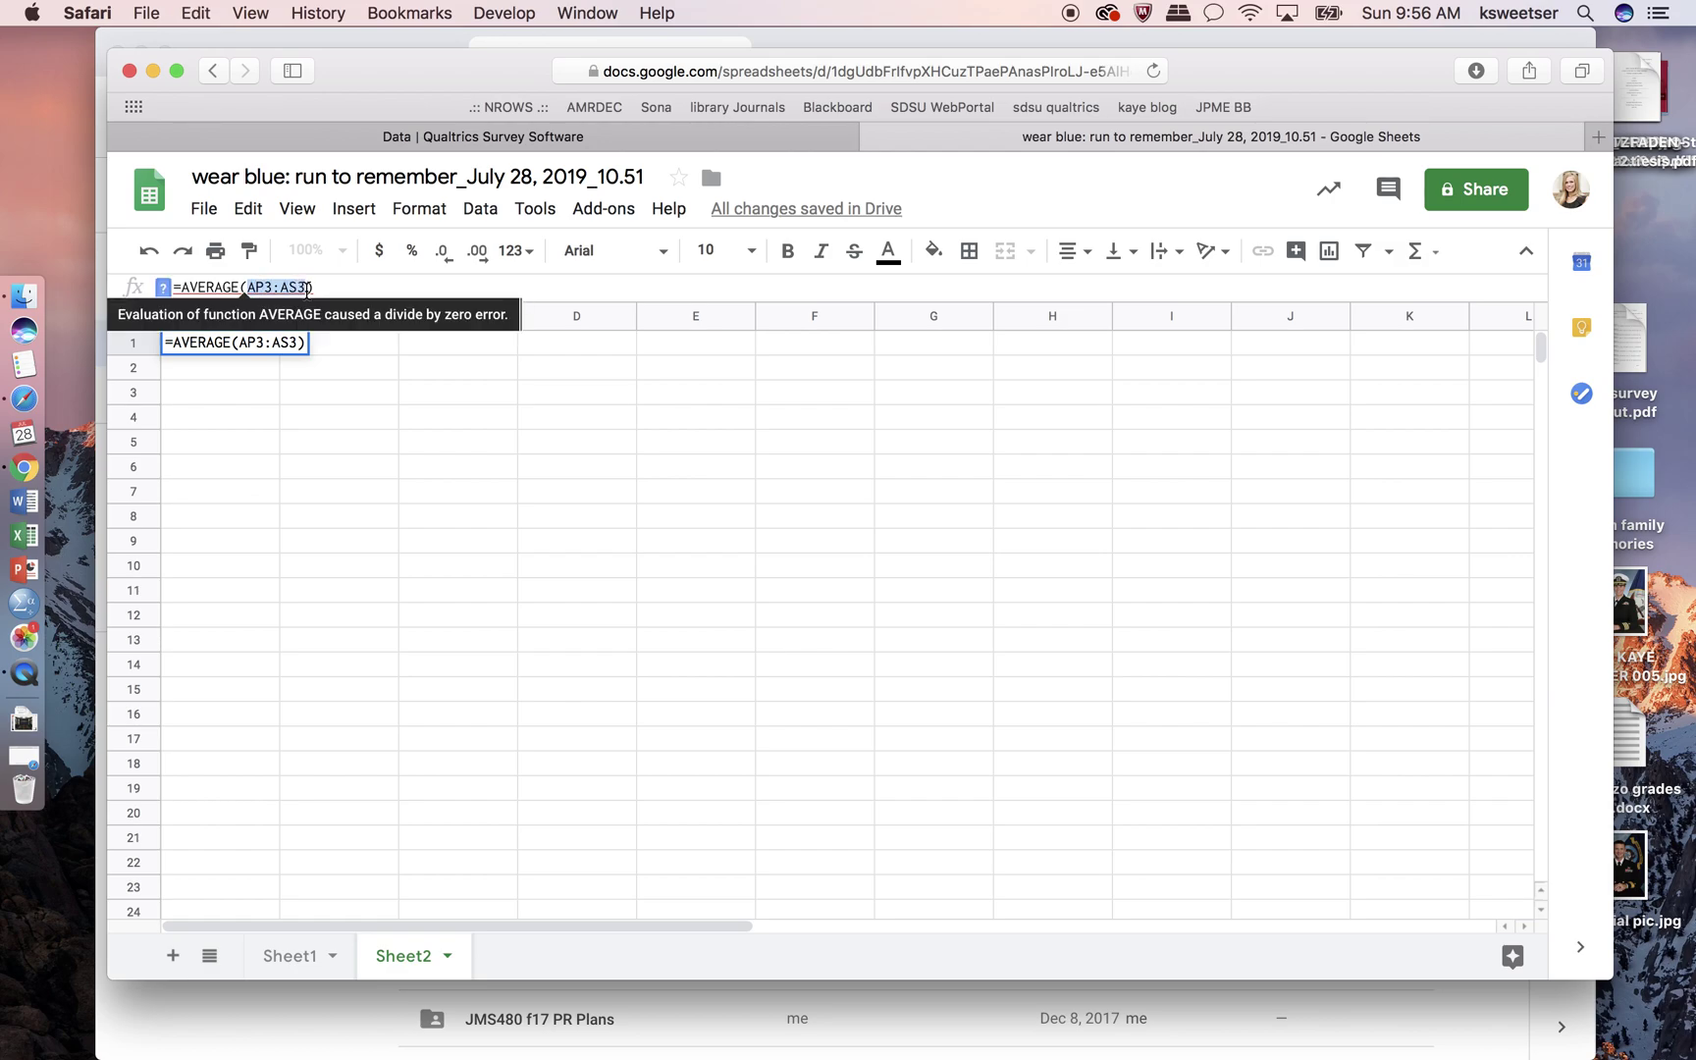
pyautogui.tripleClick(315, 286)
pyautogui.press('BackSpace')
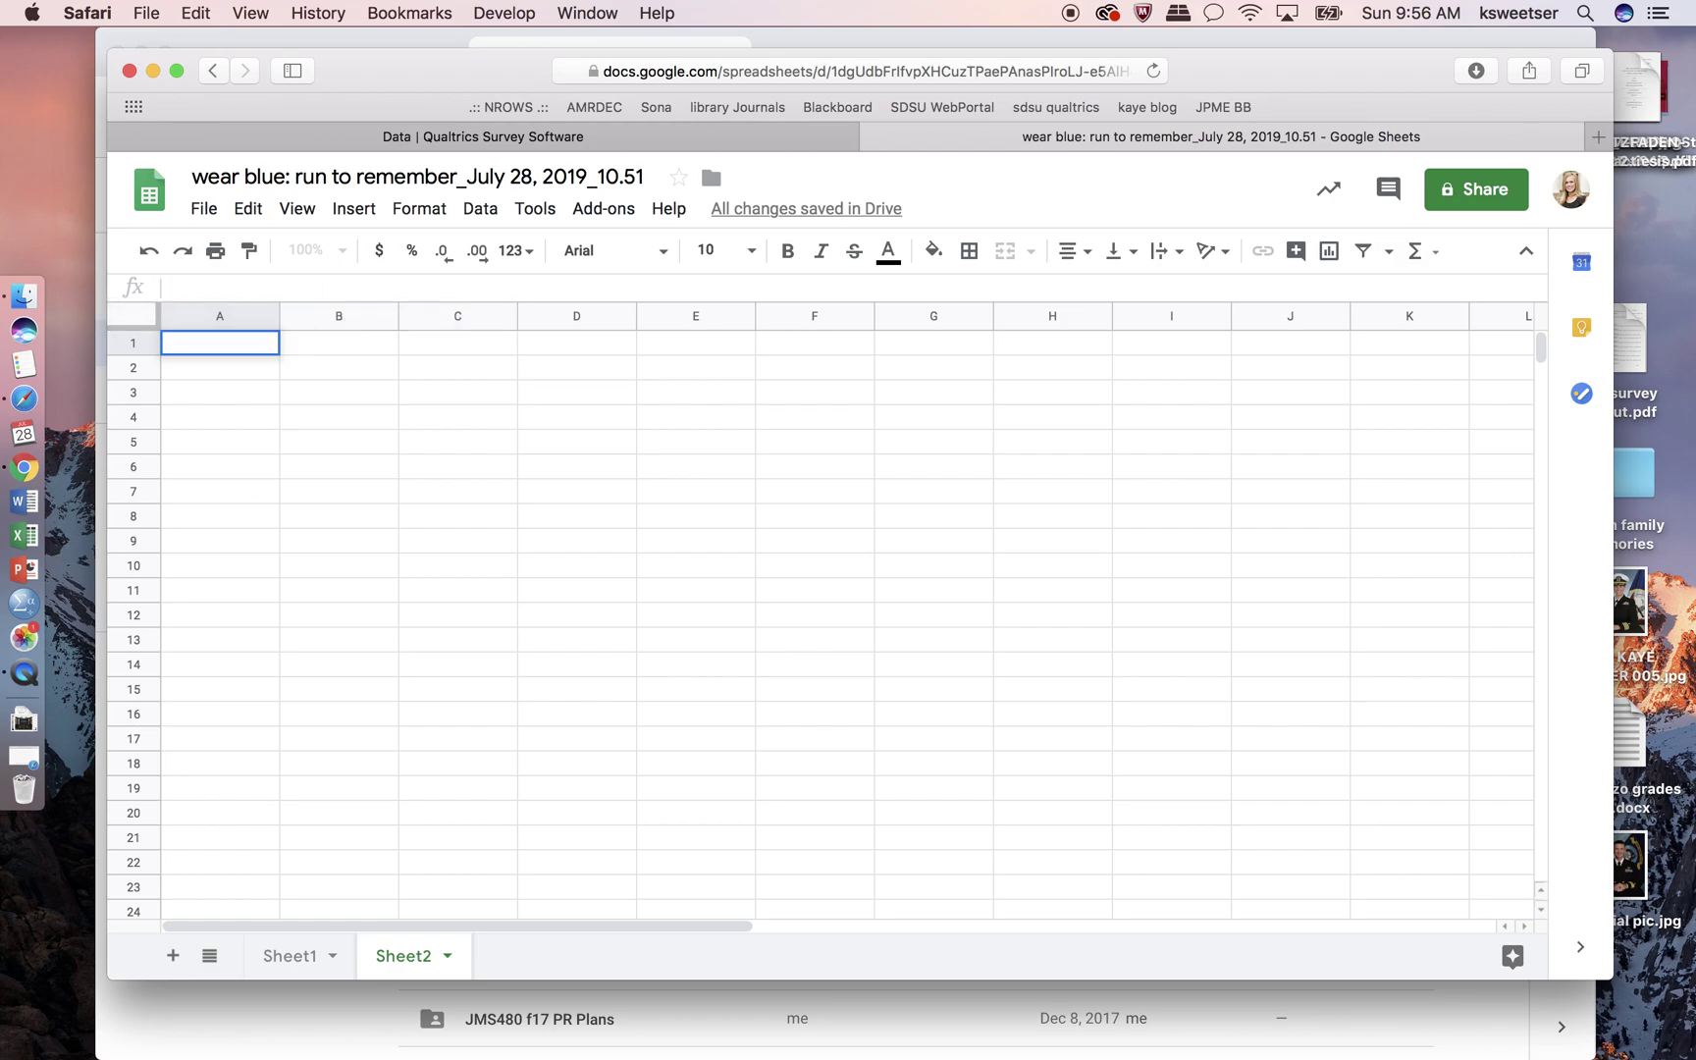
# Step: Start a new AVERAGE formula in cell A1 of Sheet2
pyautogui.write('=')
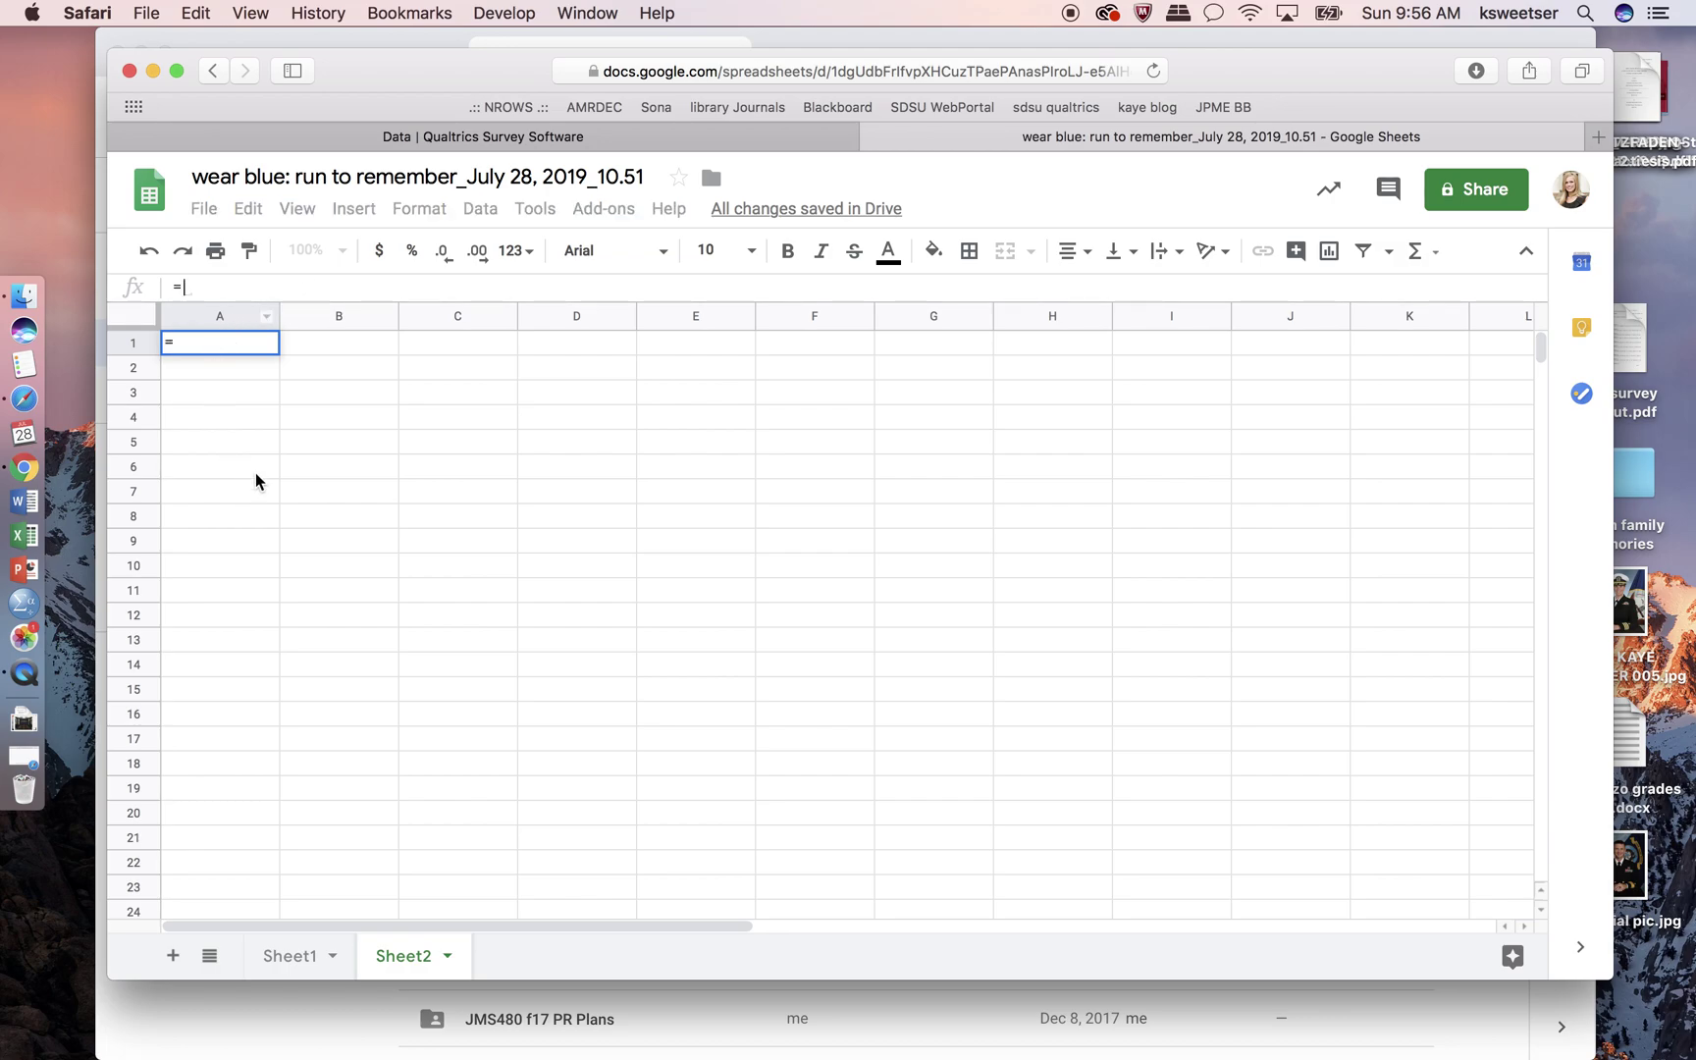
pyautogui.write('AVER')
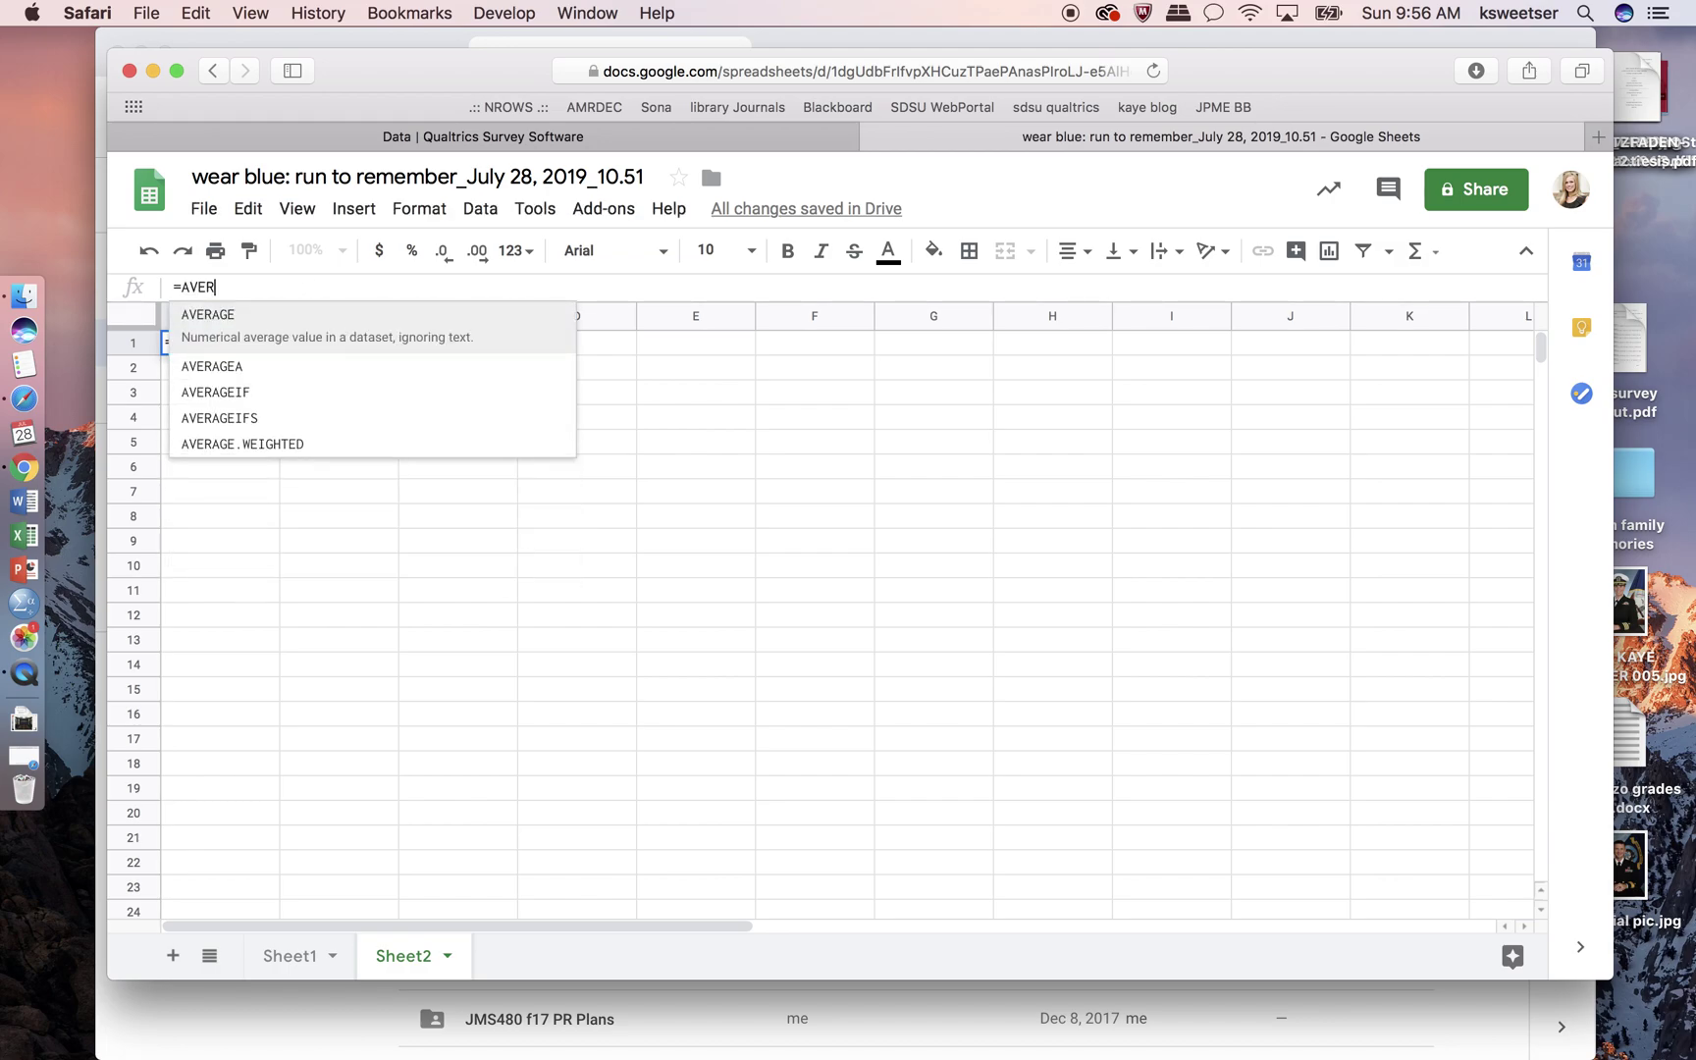
pyautogui.click(235, 316)
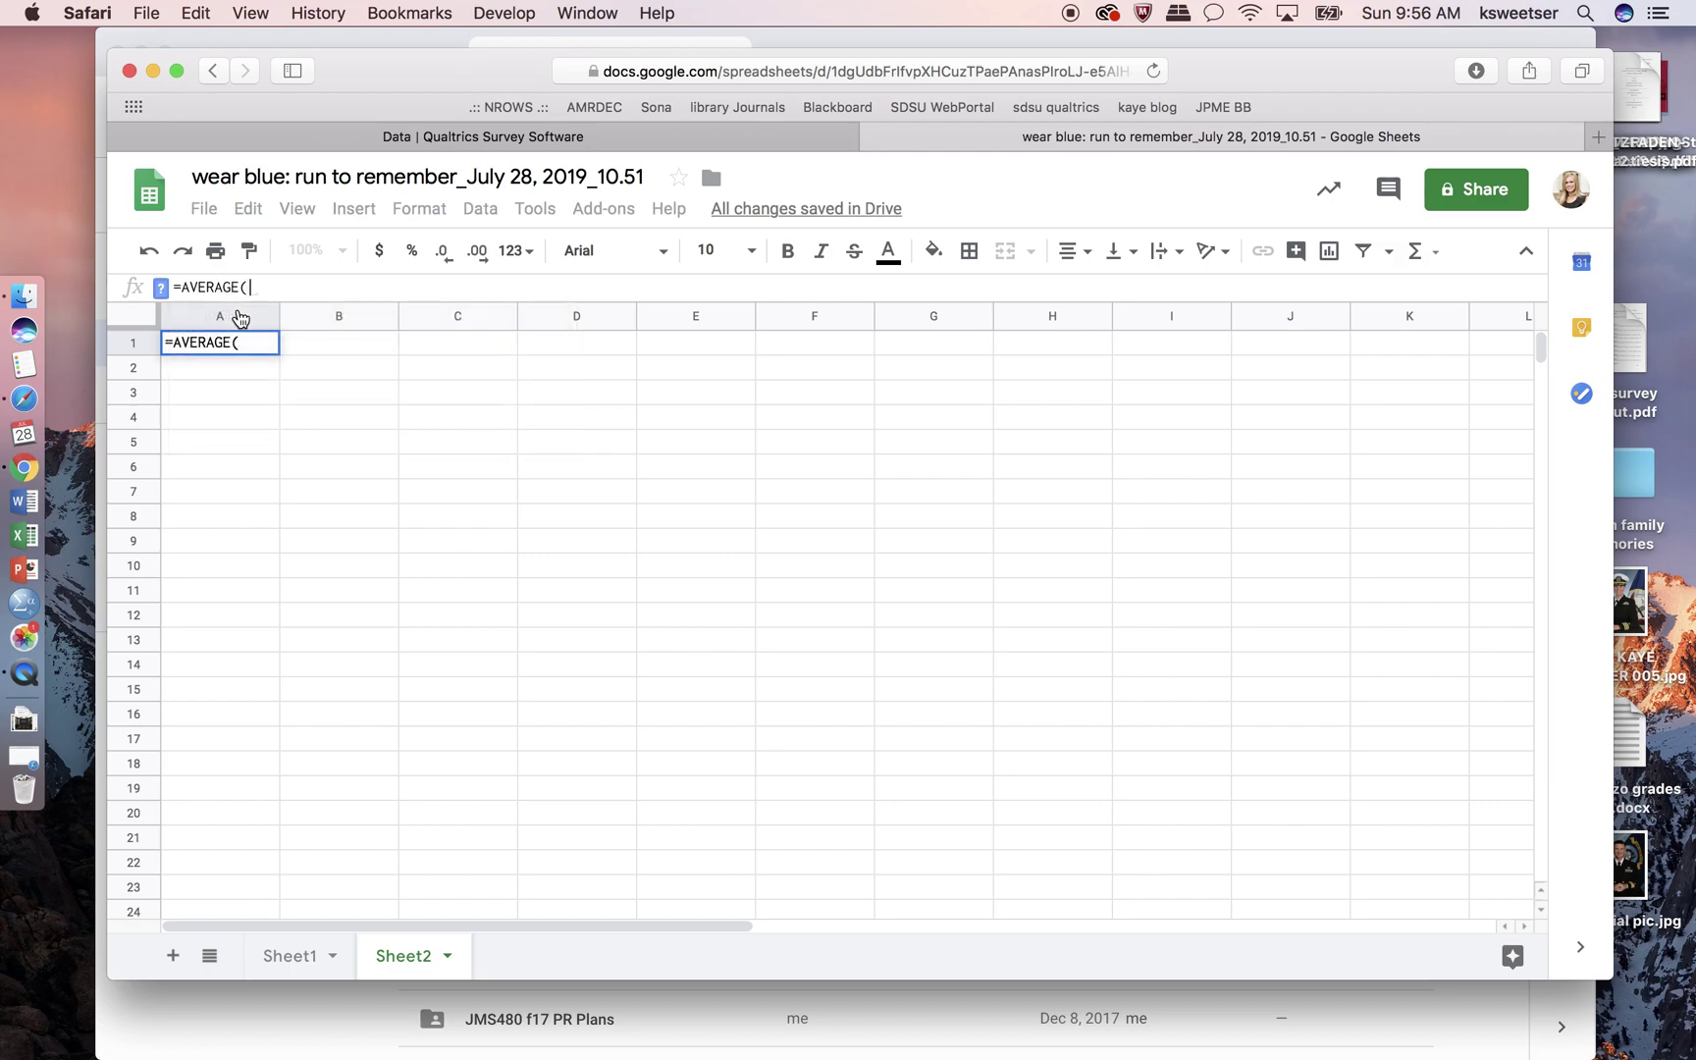
# Step: Reference cell AP3 on Sheet1, the first respondent's first Q14 item, in the open AVERAGE formula of Sheet2
pyautogui.click(295, 957)
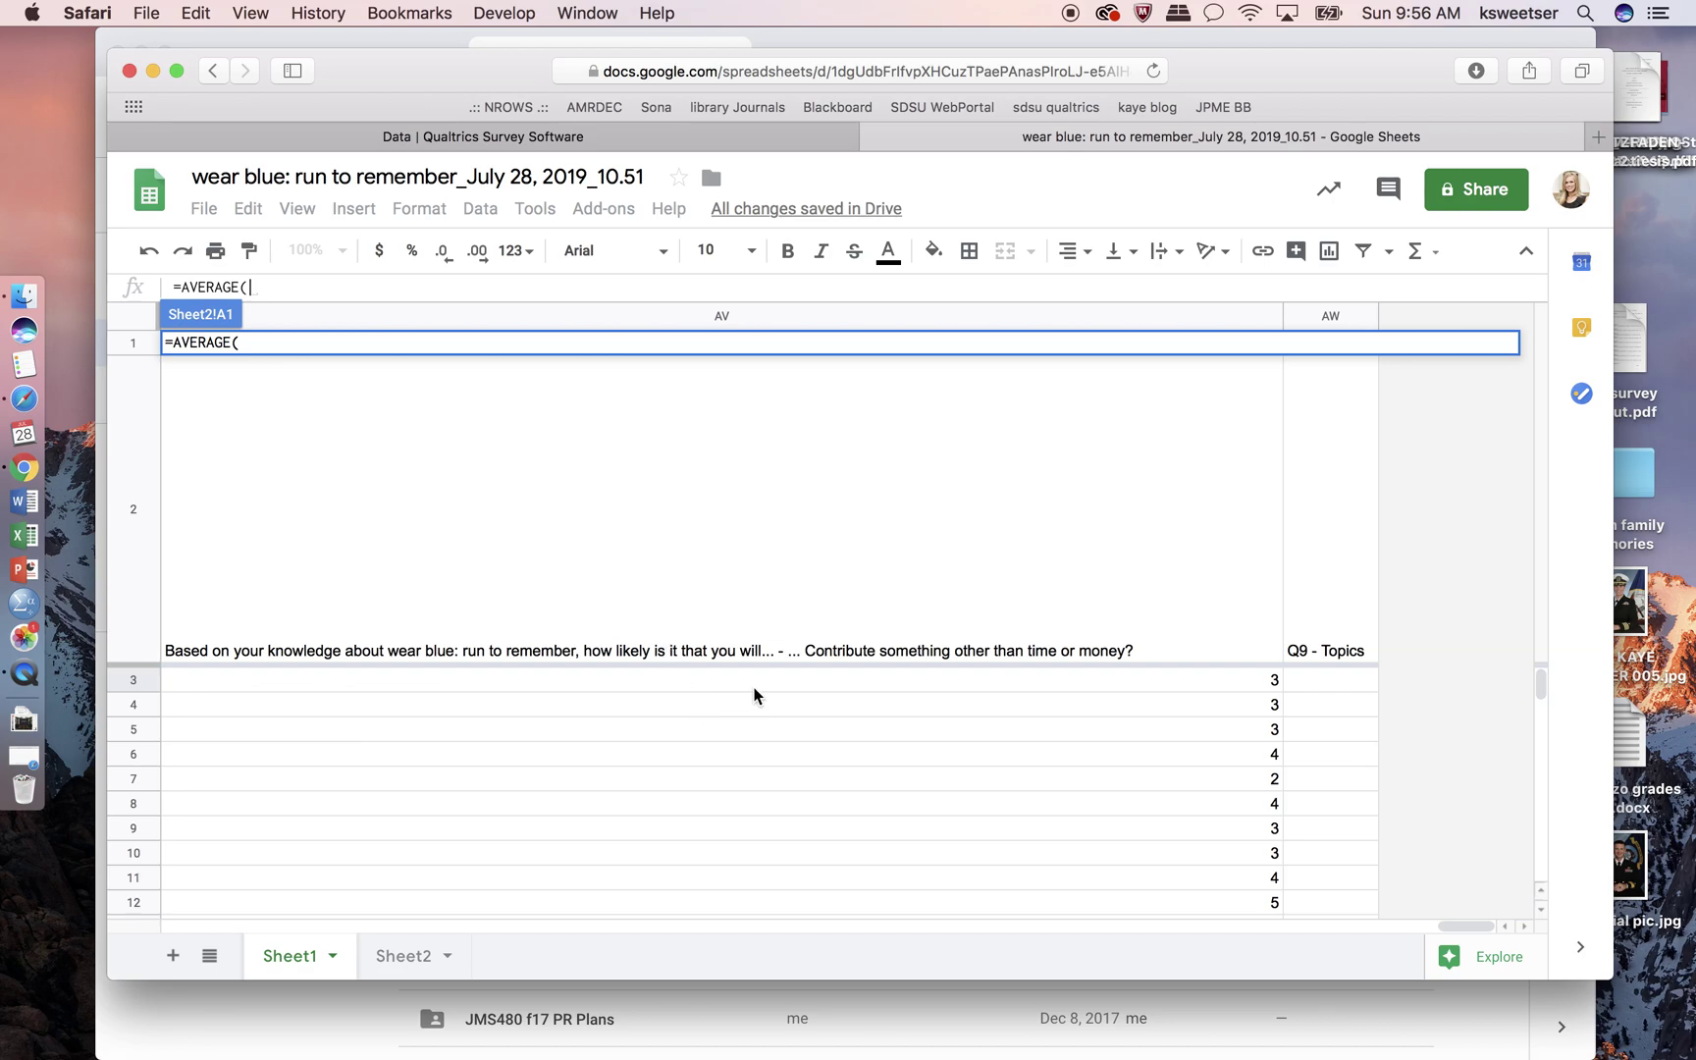
pyautogui.hscroll(-10, 953, 712)
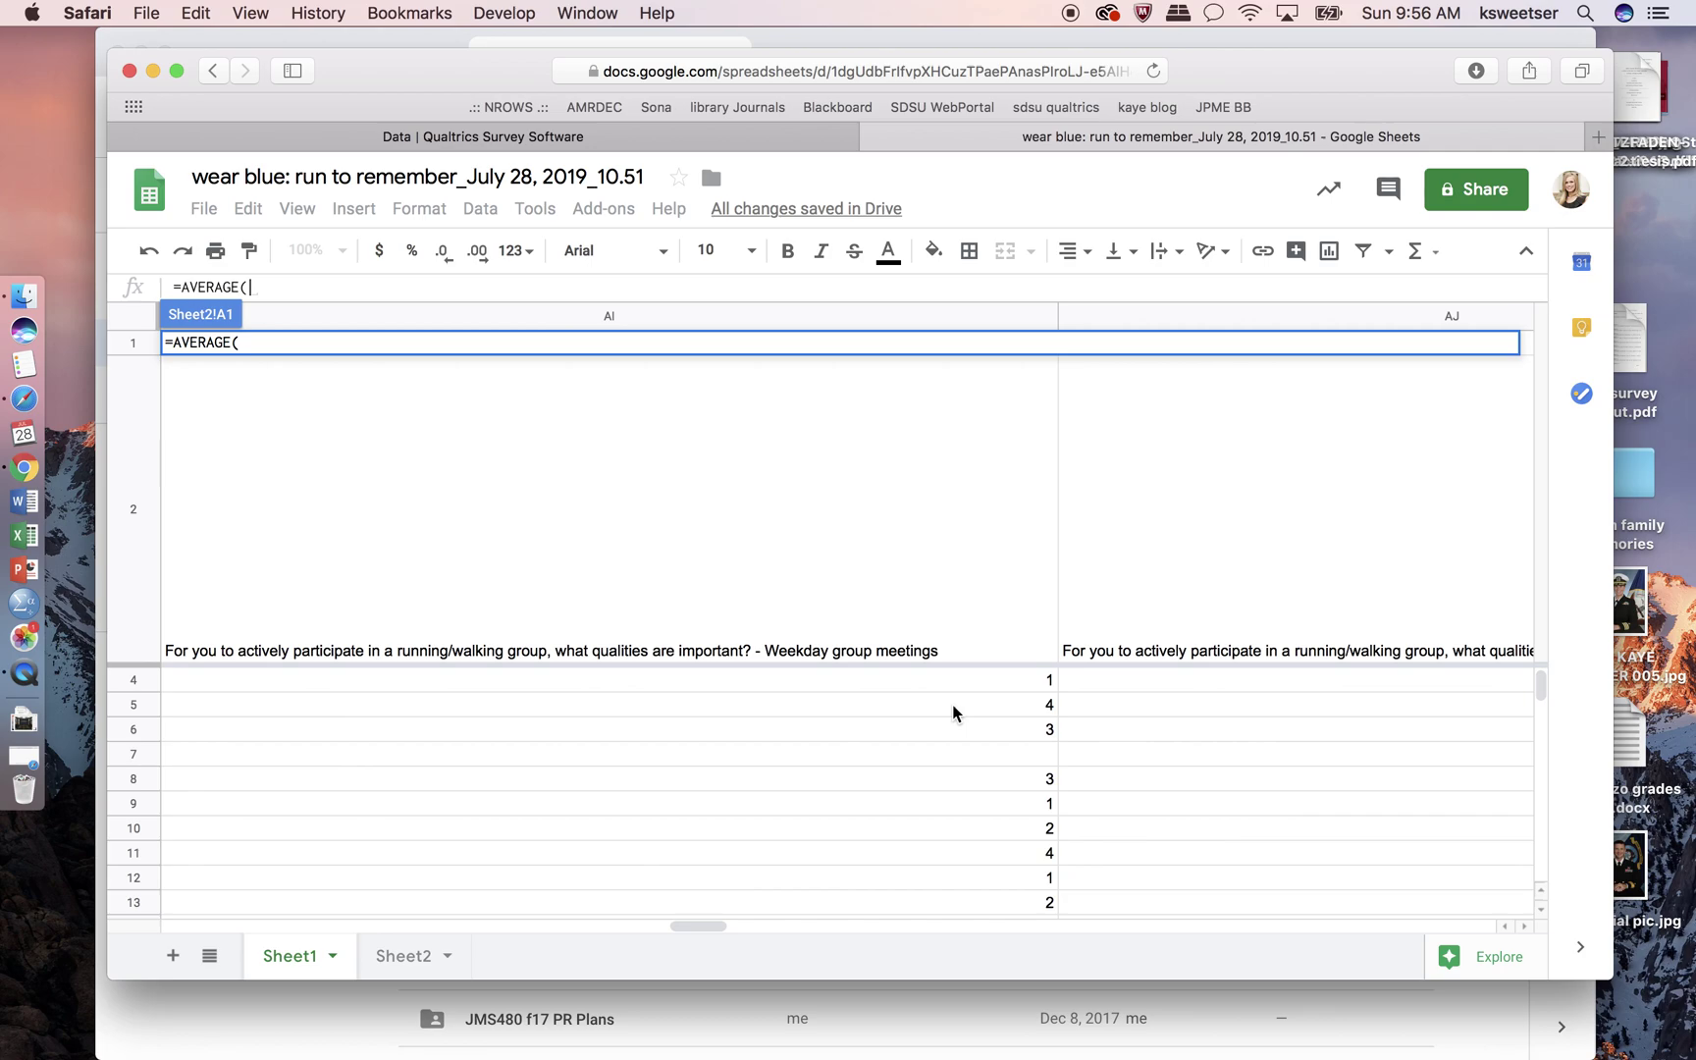
pyautogui.hscroll(-10, 953, 704)
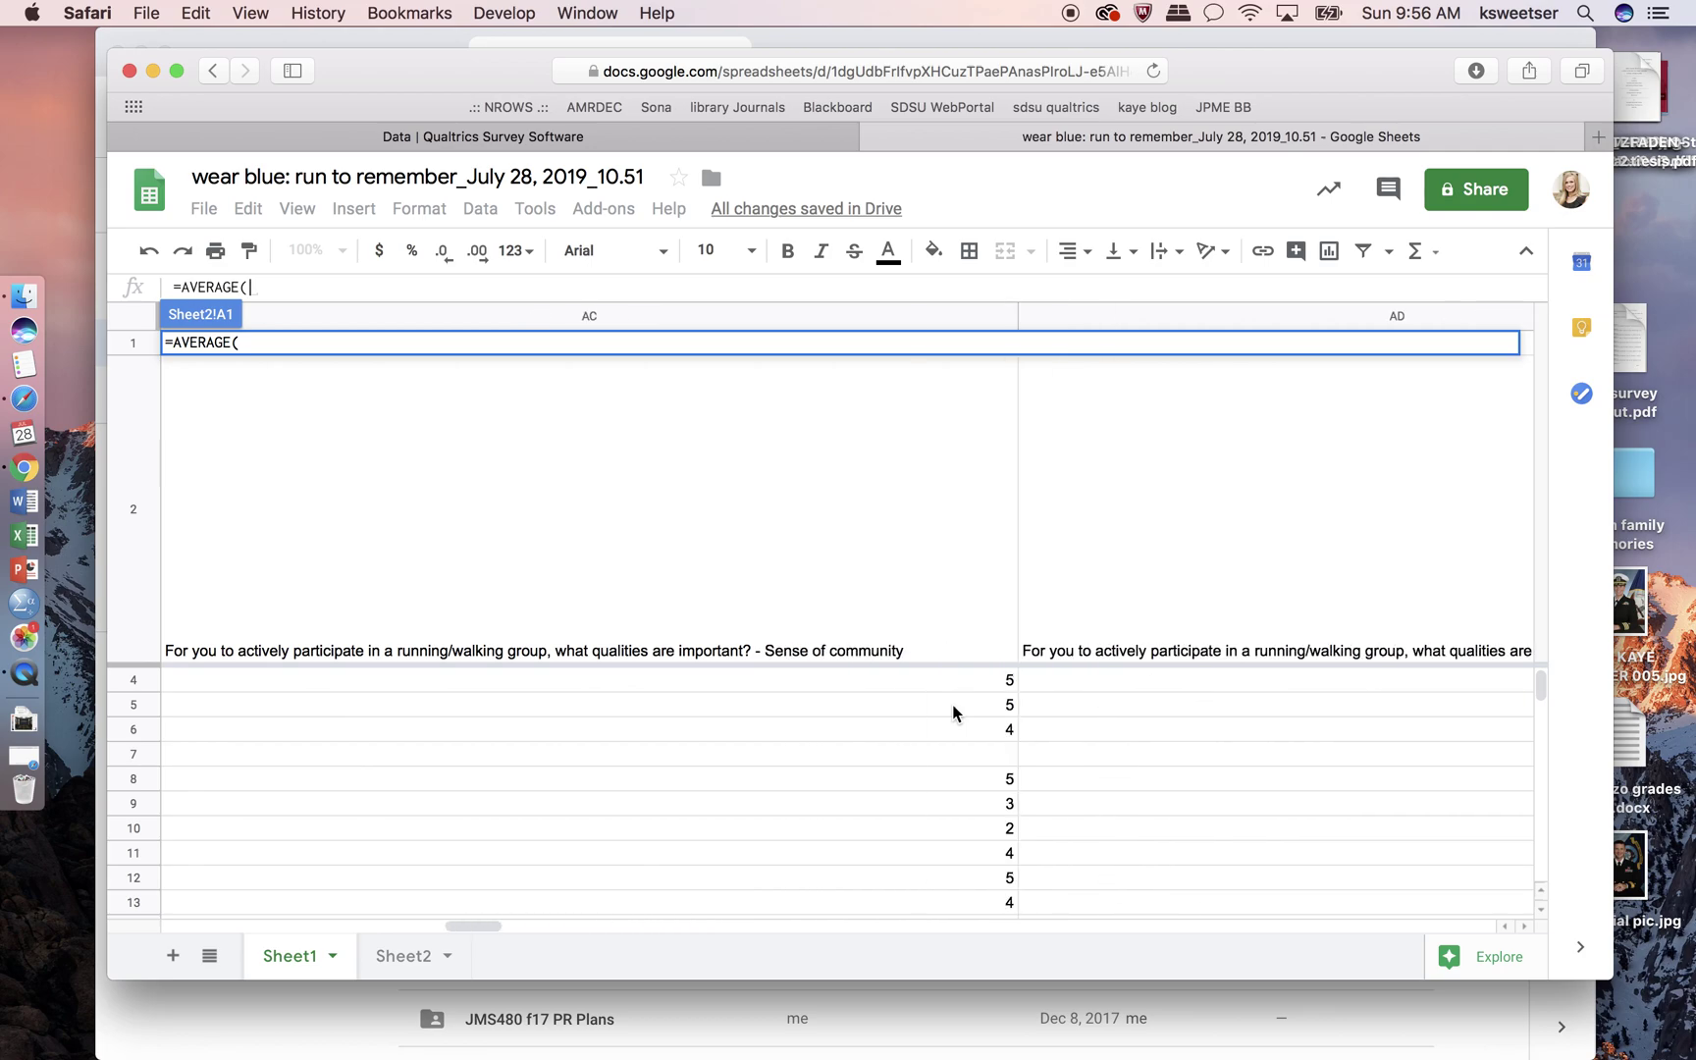
pyautogui.hscroll(10, 953, 704)
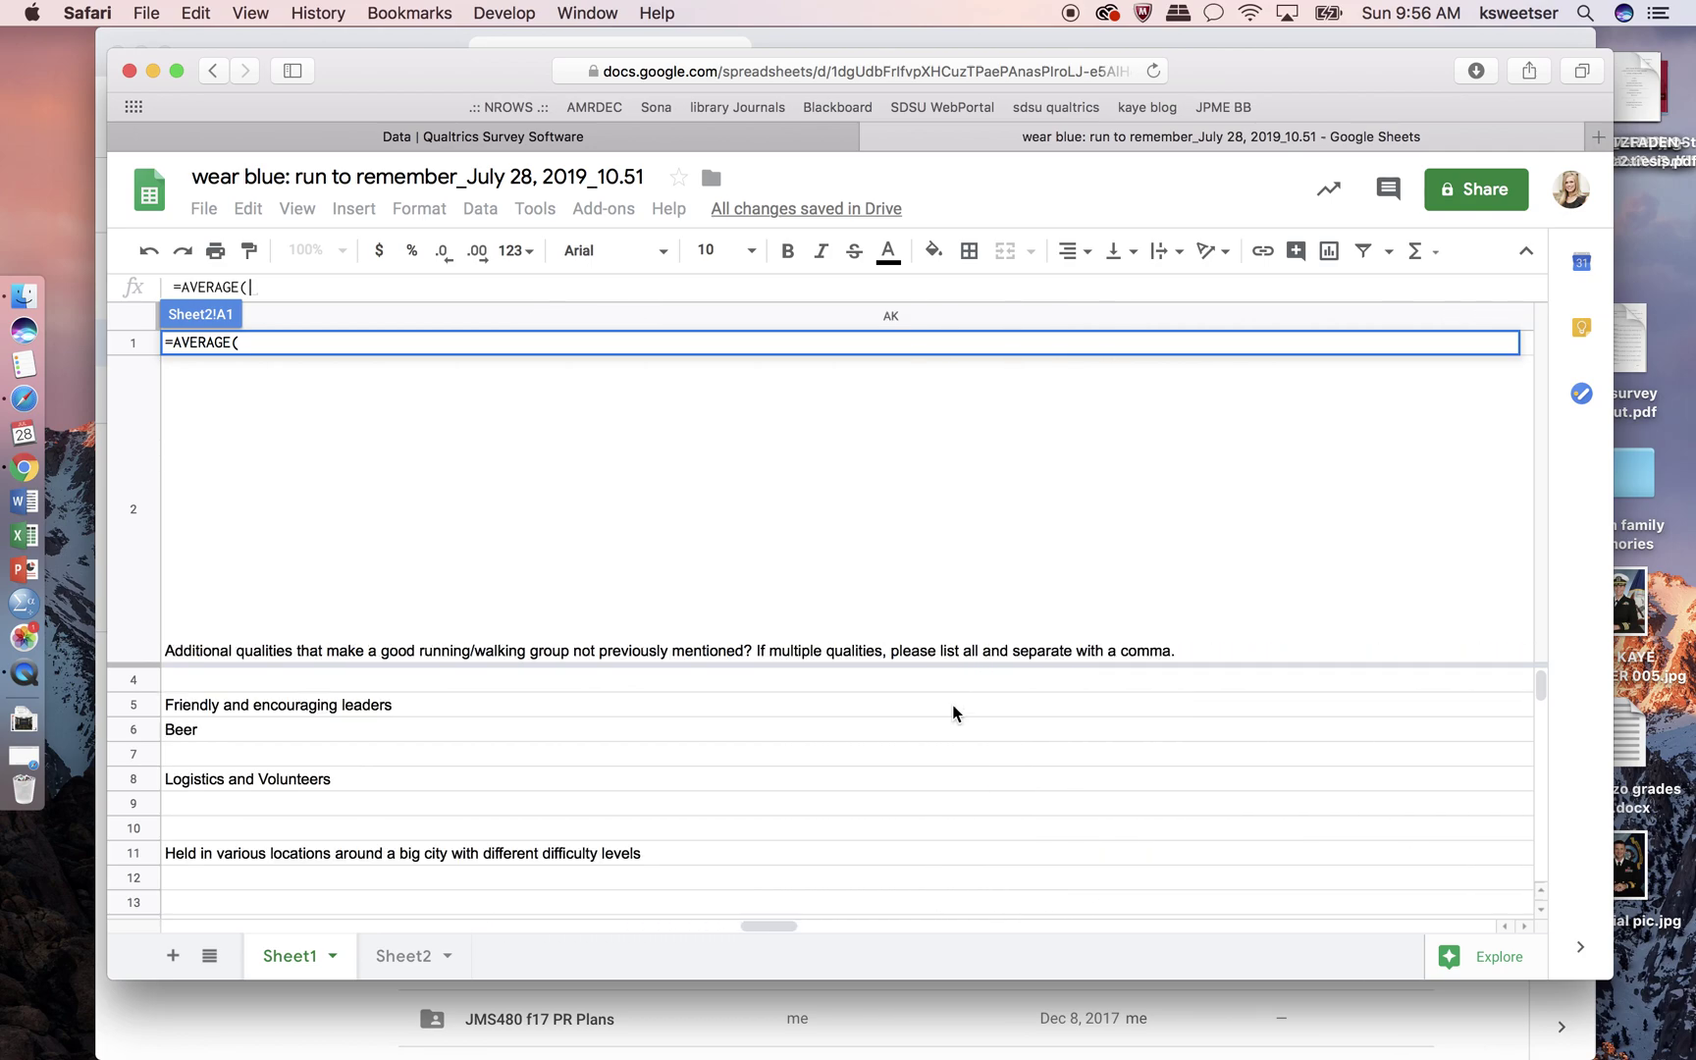
pyautogui.hscroll(3, 954, 712)
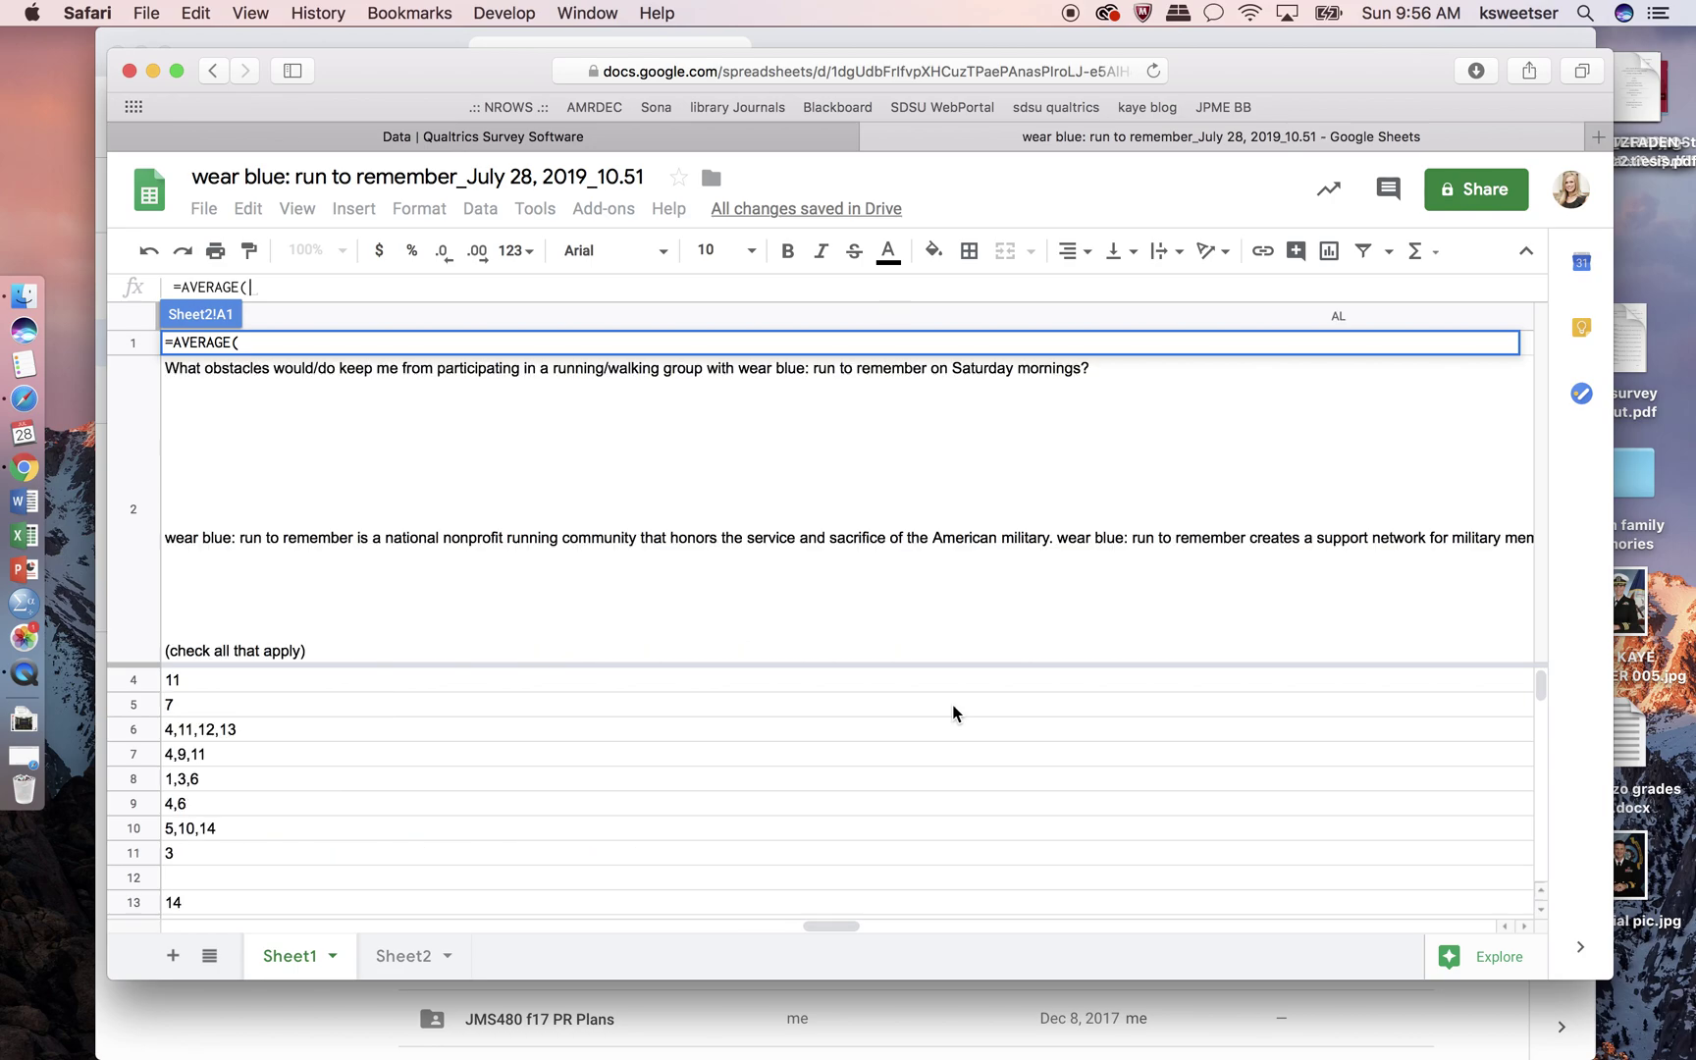
pyautogui.hscroll(5, 953, 704)
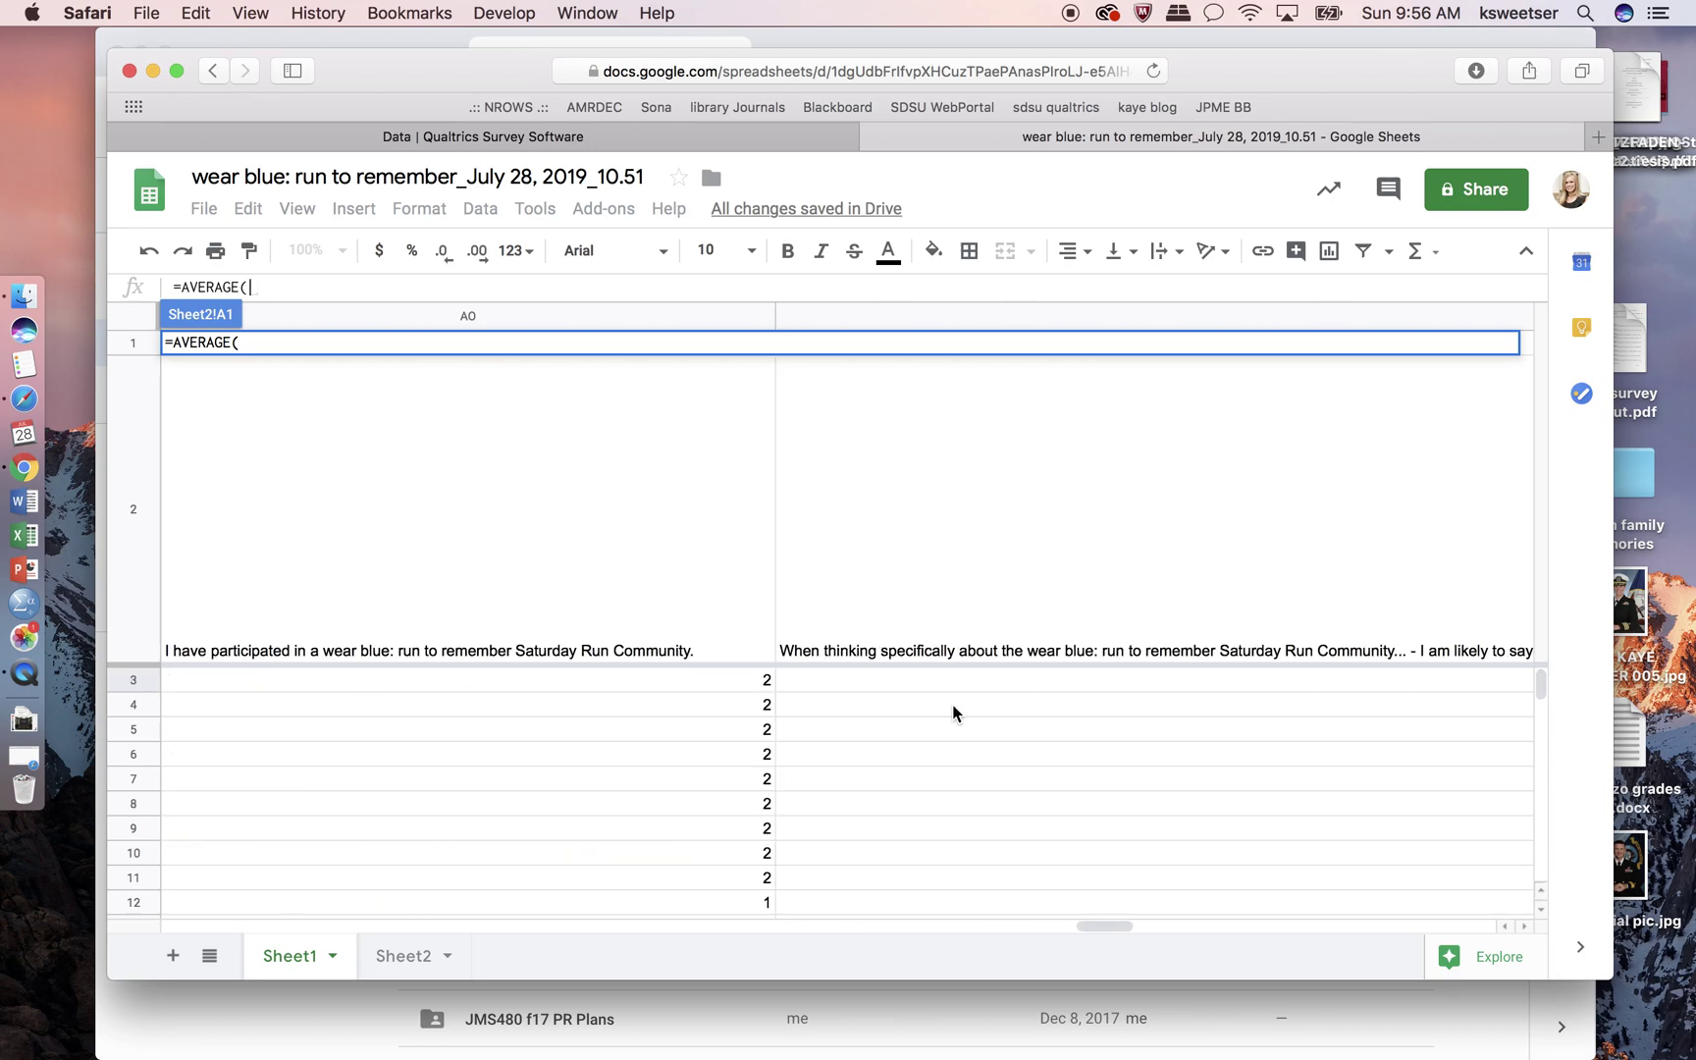
pyautogui.hscroll(3, 953, 704)
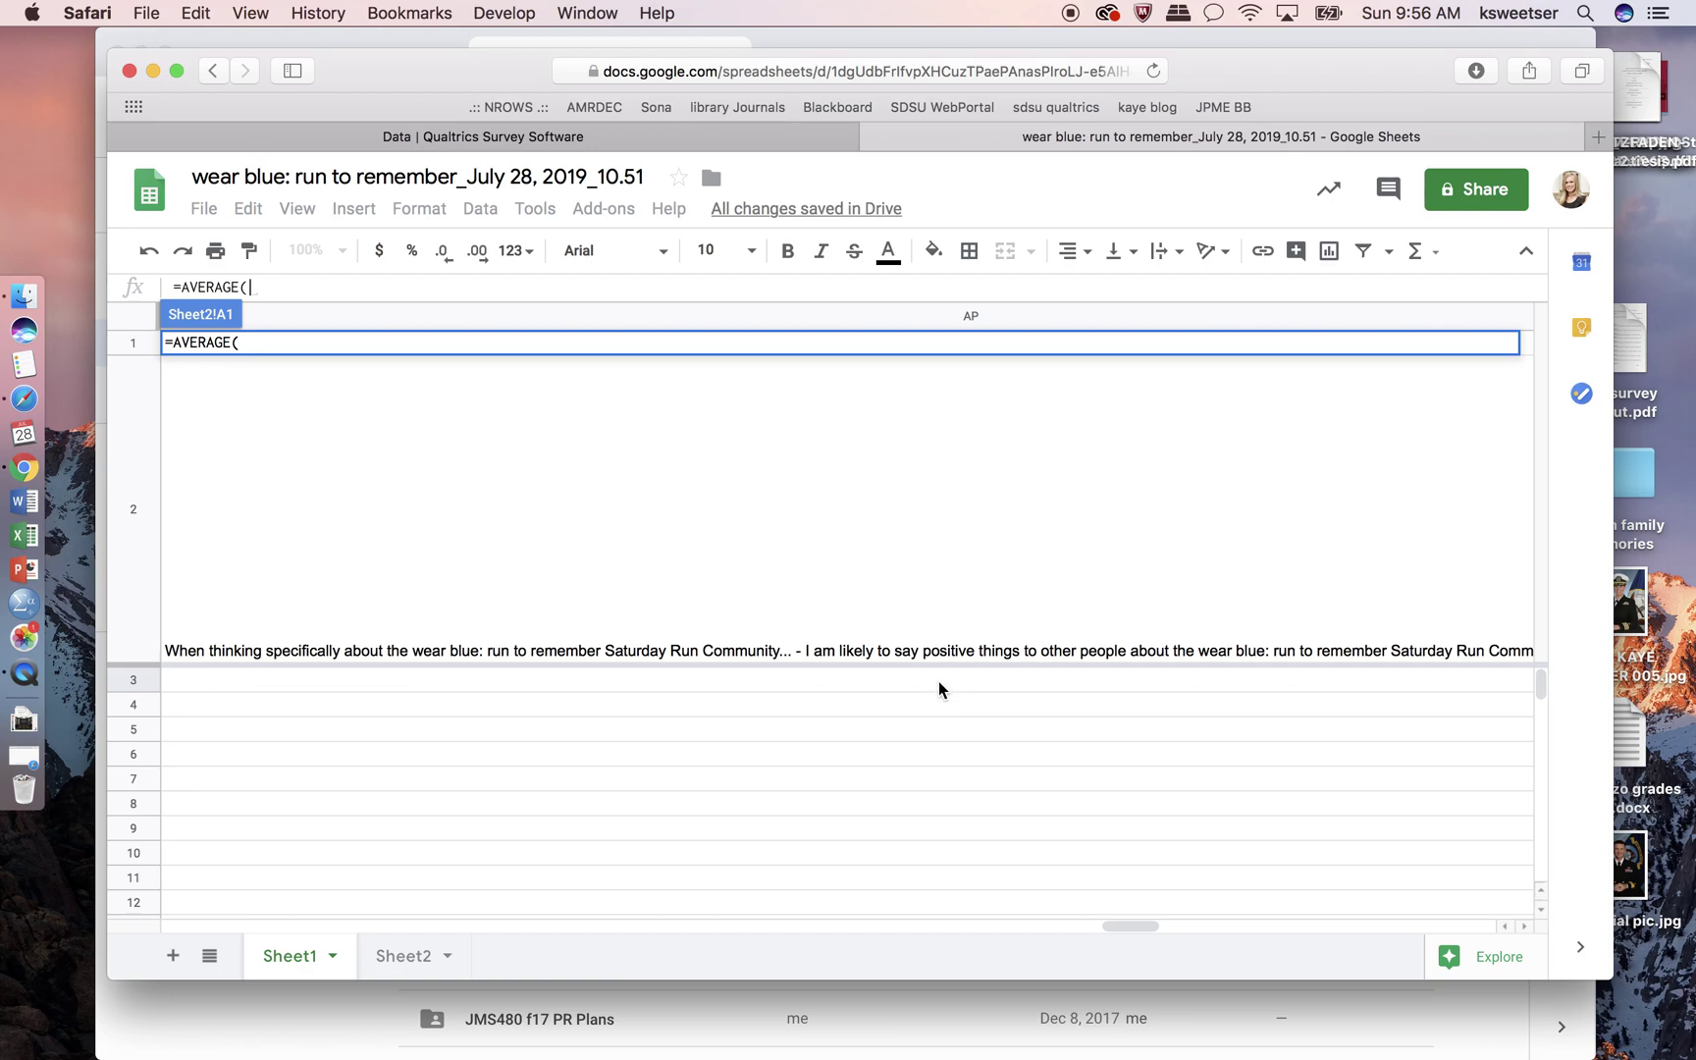
pyautogui.click(939, 681)
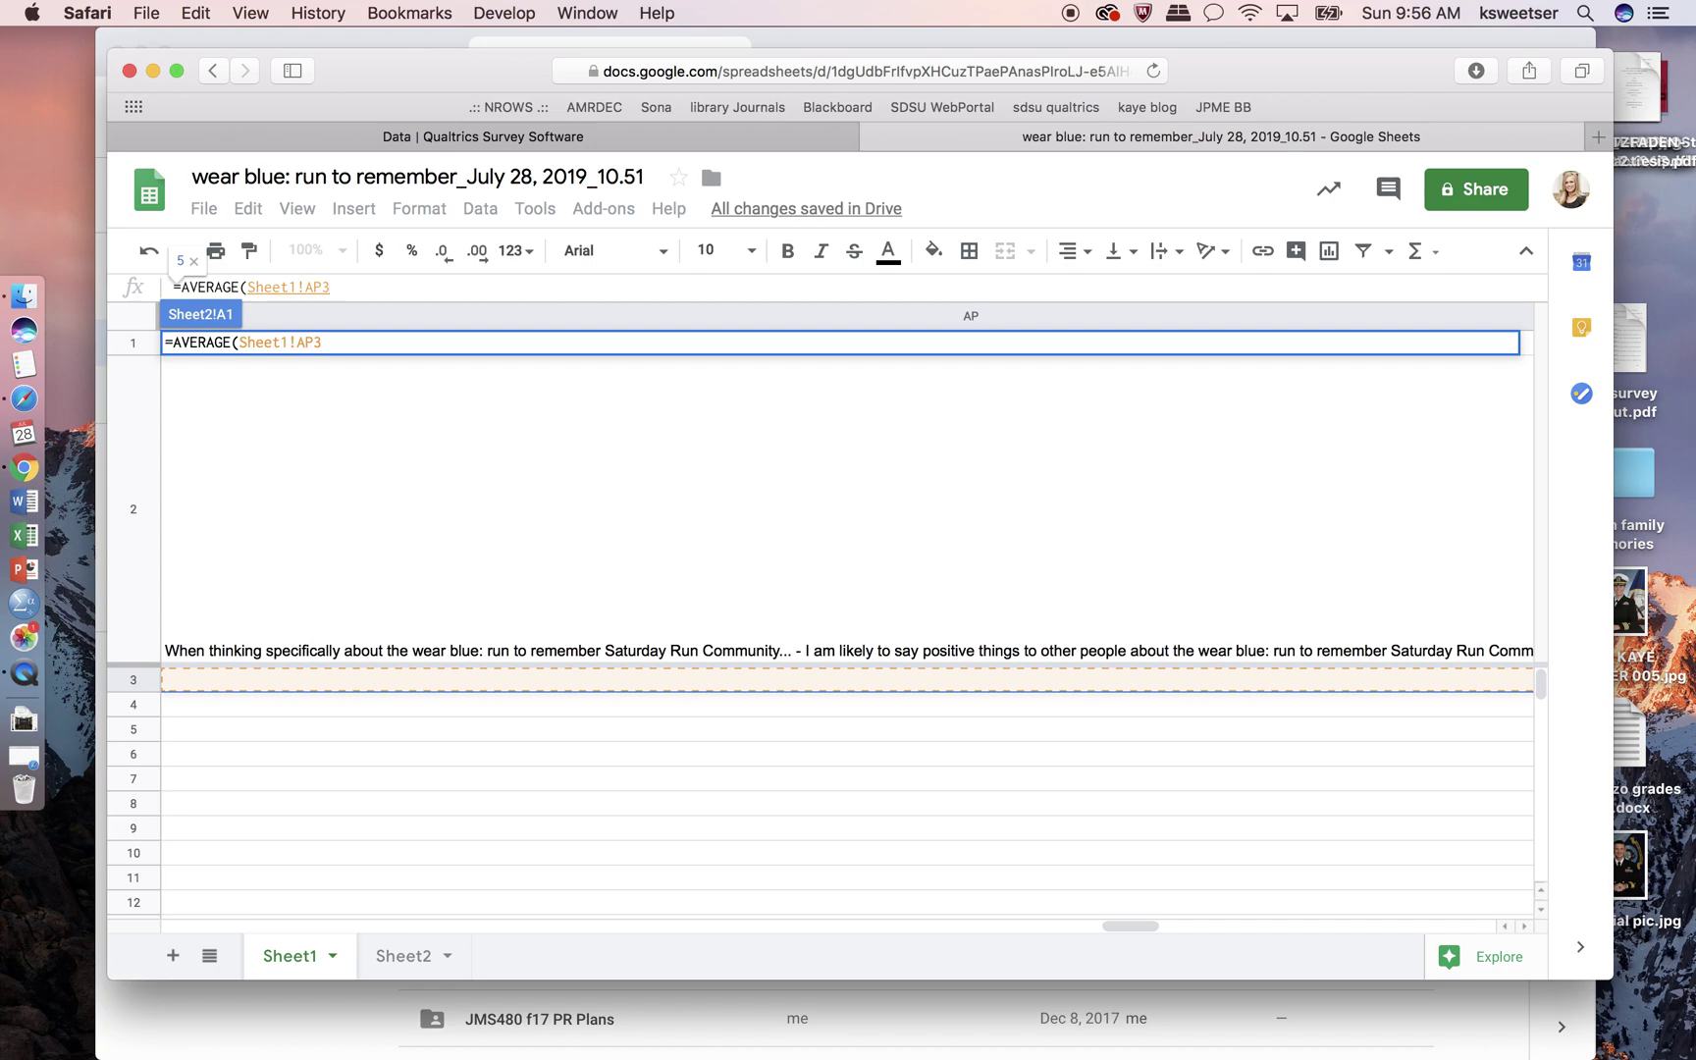
# Step: Extend the averaged range on Sheet1 from AP3 to AS3 and commit the formula
pyautogui.click(1523, 924)
pyautogui.click(1522, 925)
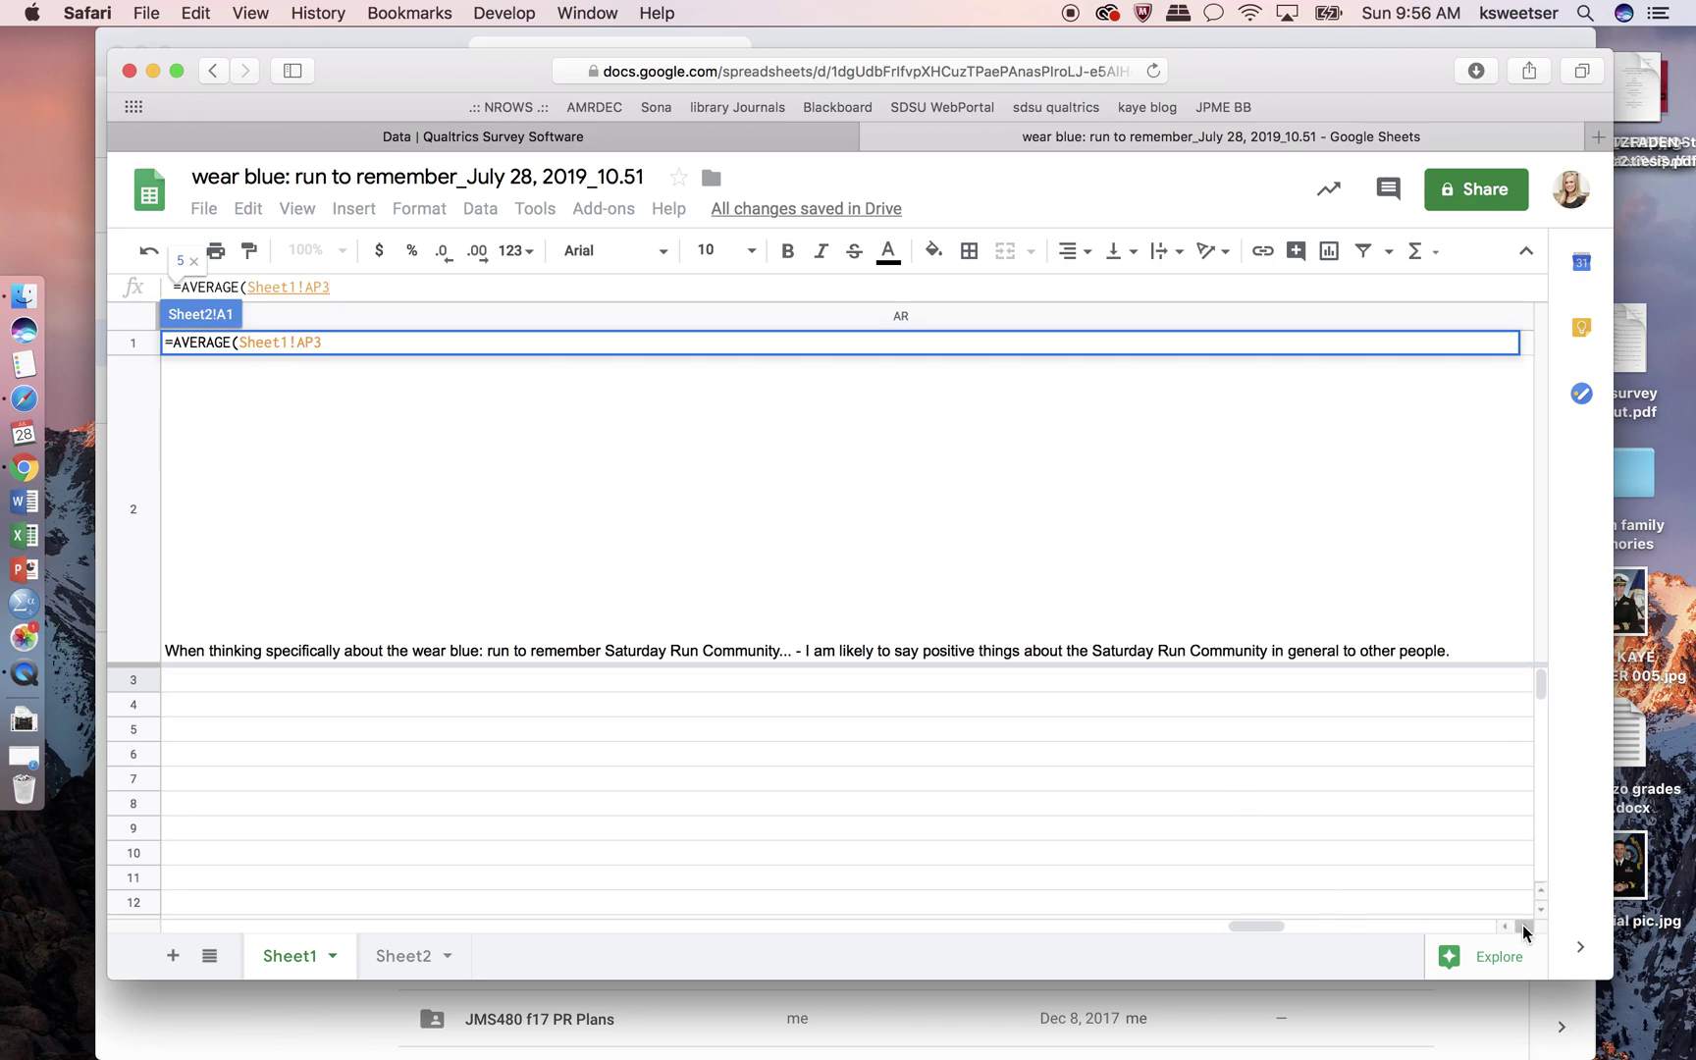
pyautogui.click(1523, 924)
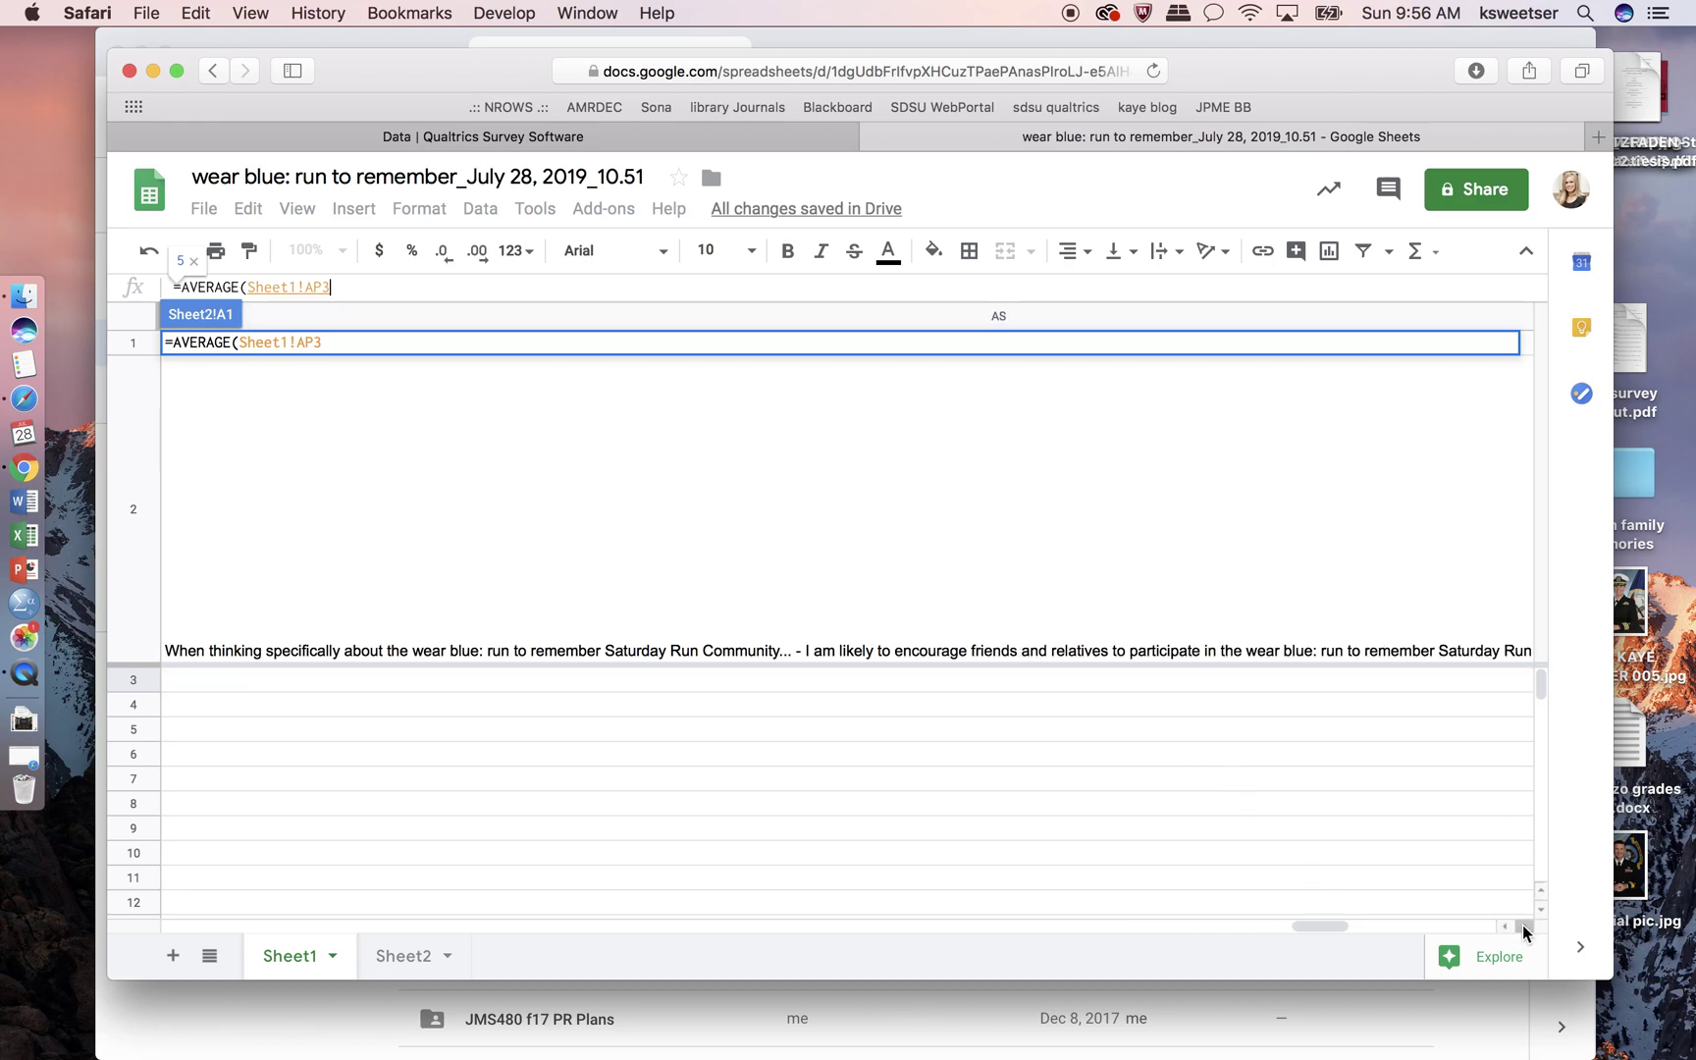
pyautogui.keyDown('shift'); pyautogui.click(1110, 679); pyautogui.keyUp('shift')
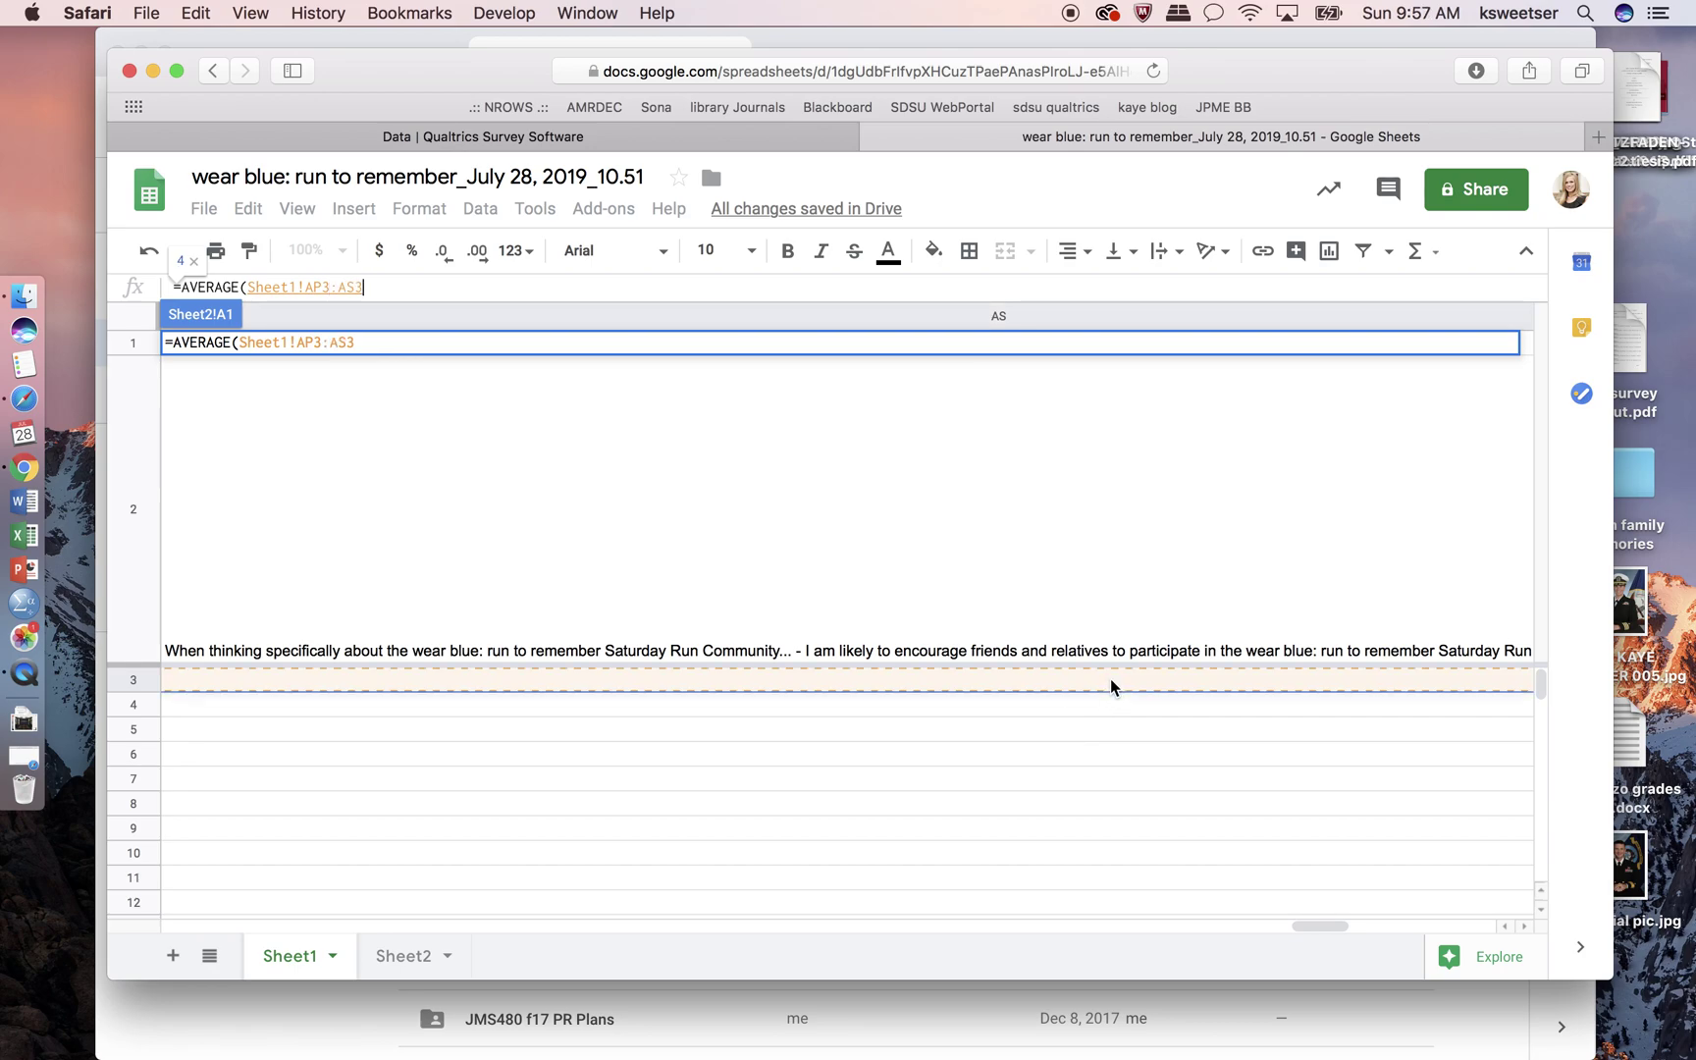
pyautogui.press('Return')
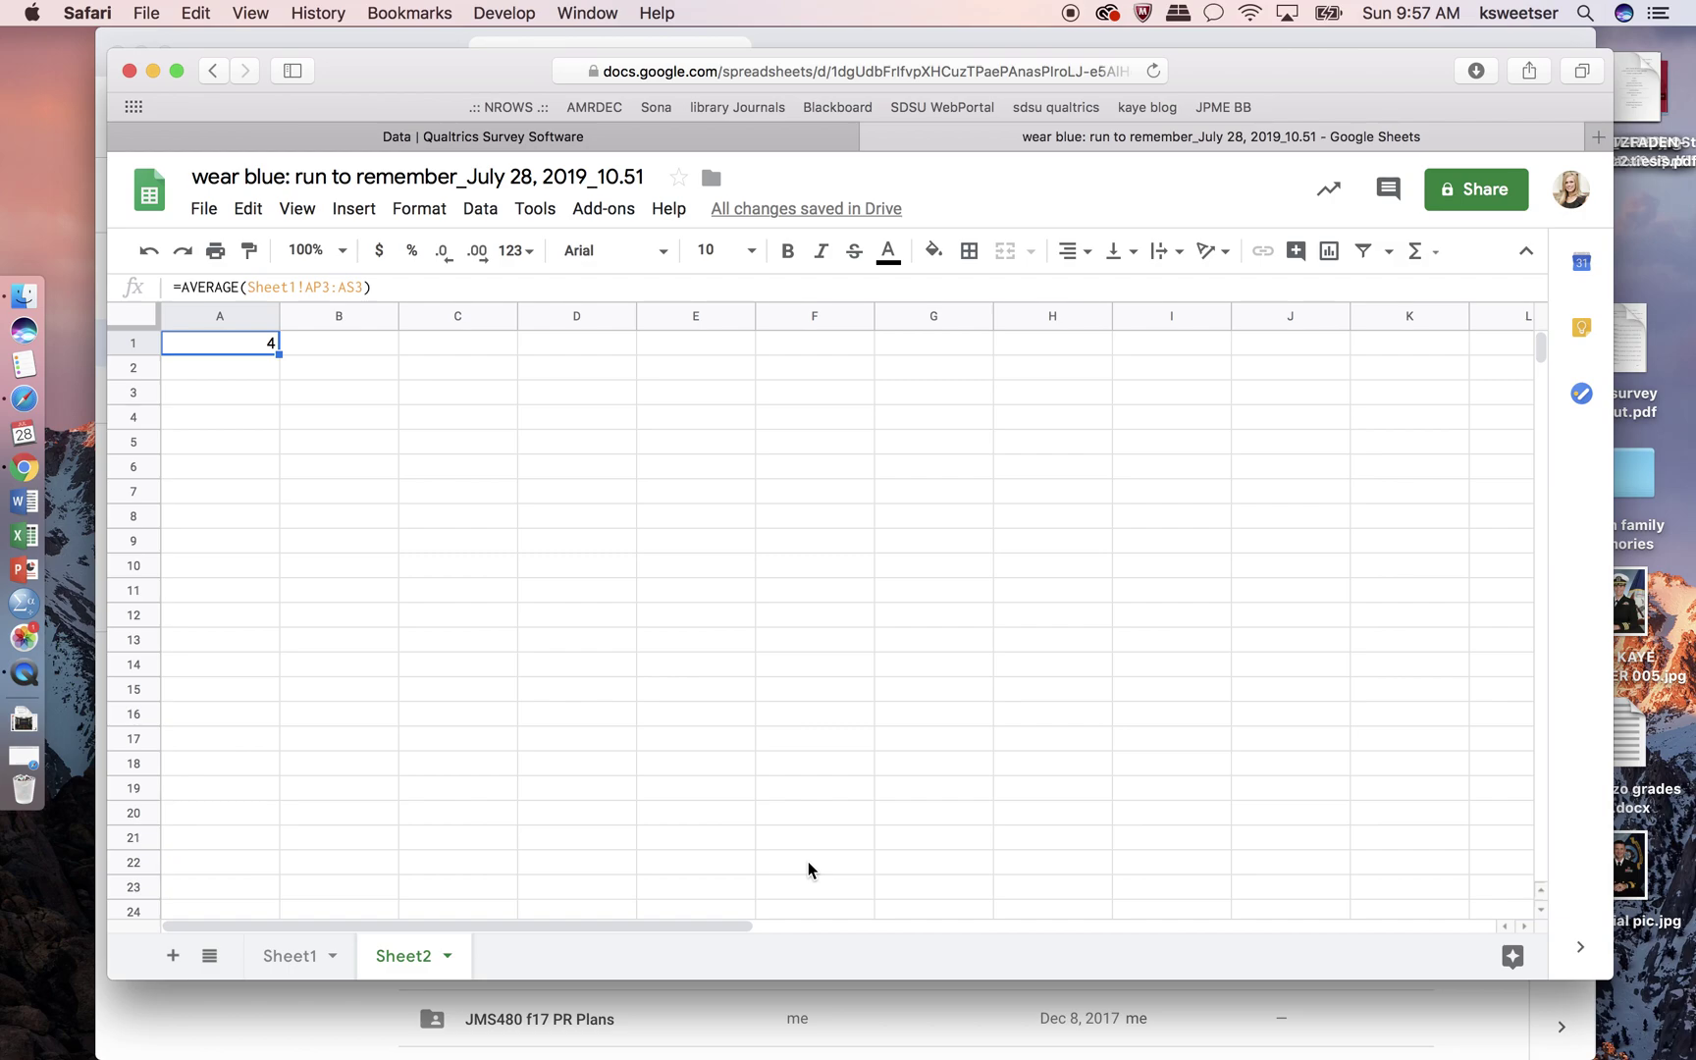
# Step: Fill the AVERAGE formula of Sheet2 from A1 down to A13 and check the row reference in A2
pyautogui.click(313, 958)
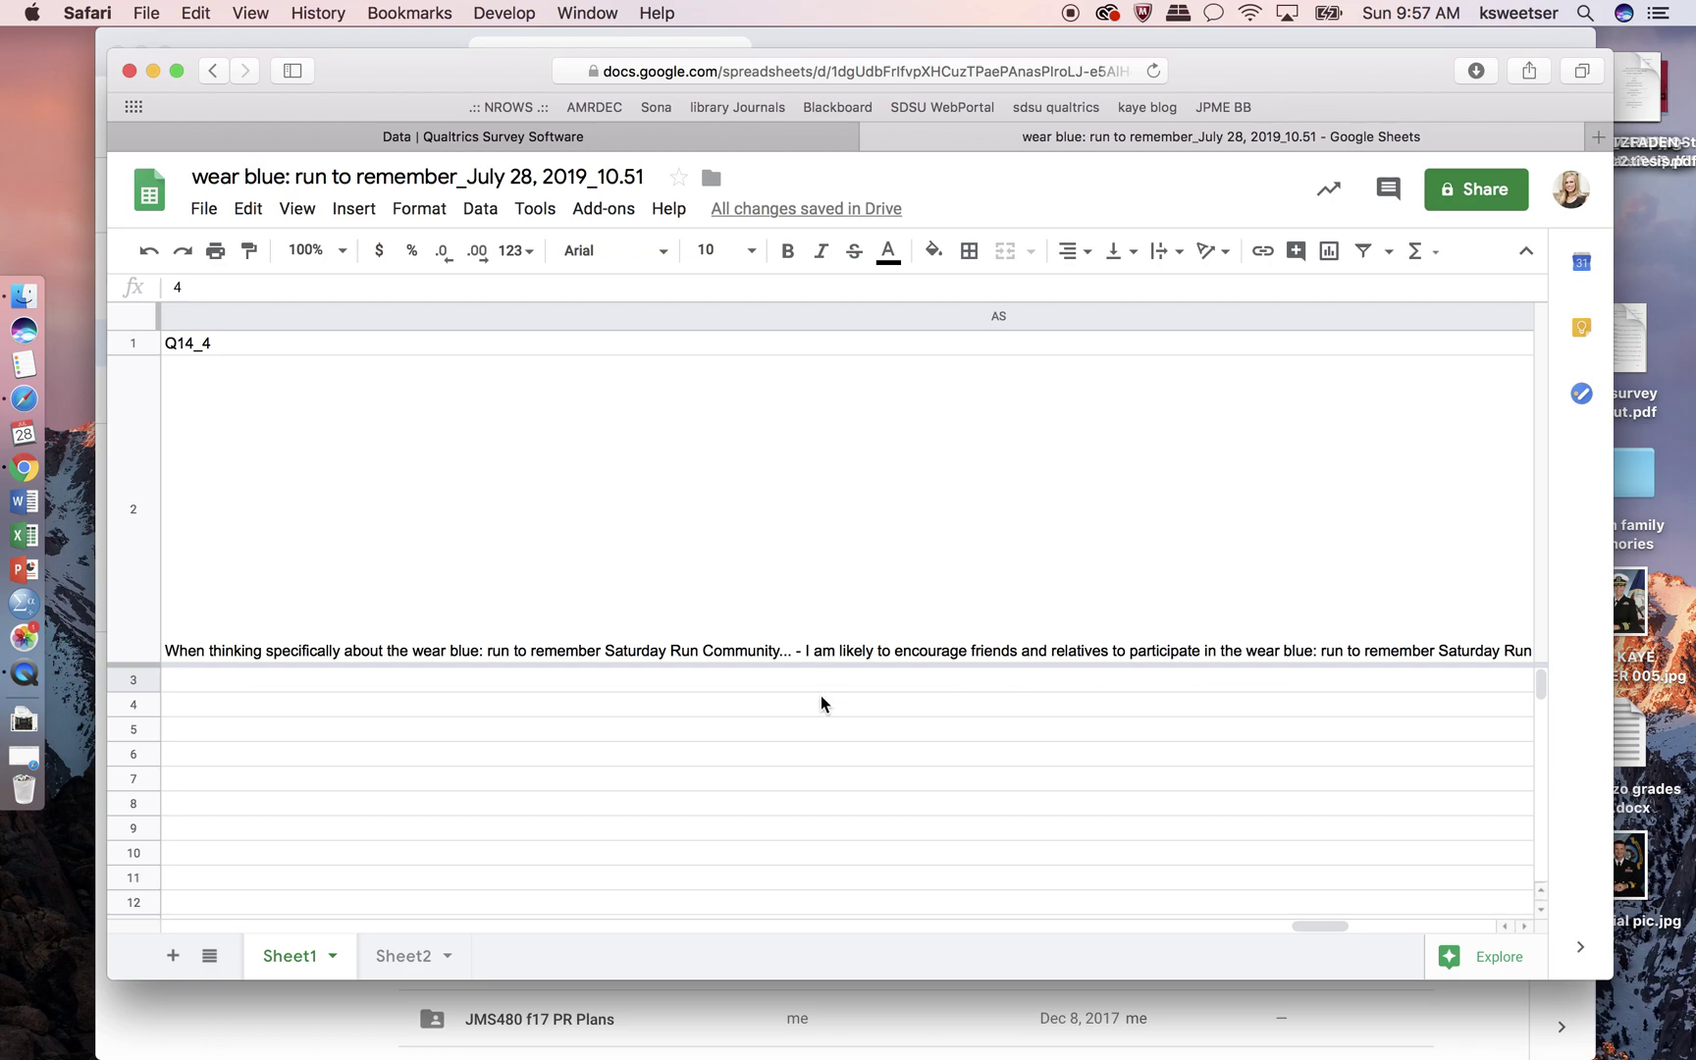
pyautogui.click(422, 957)
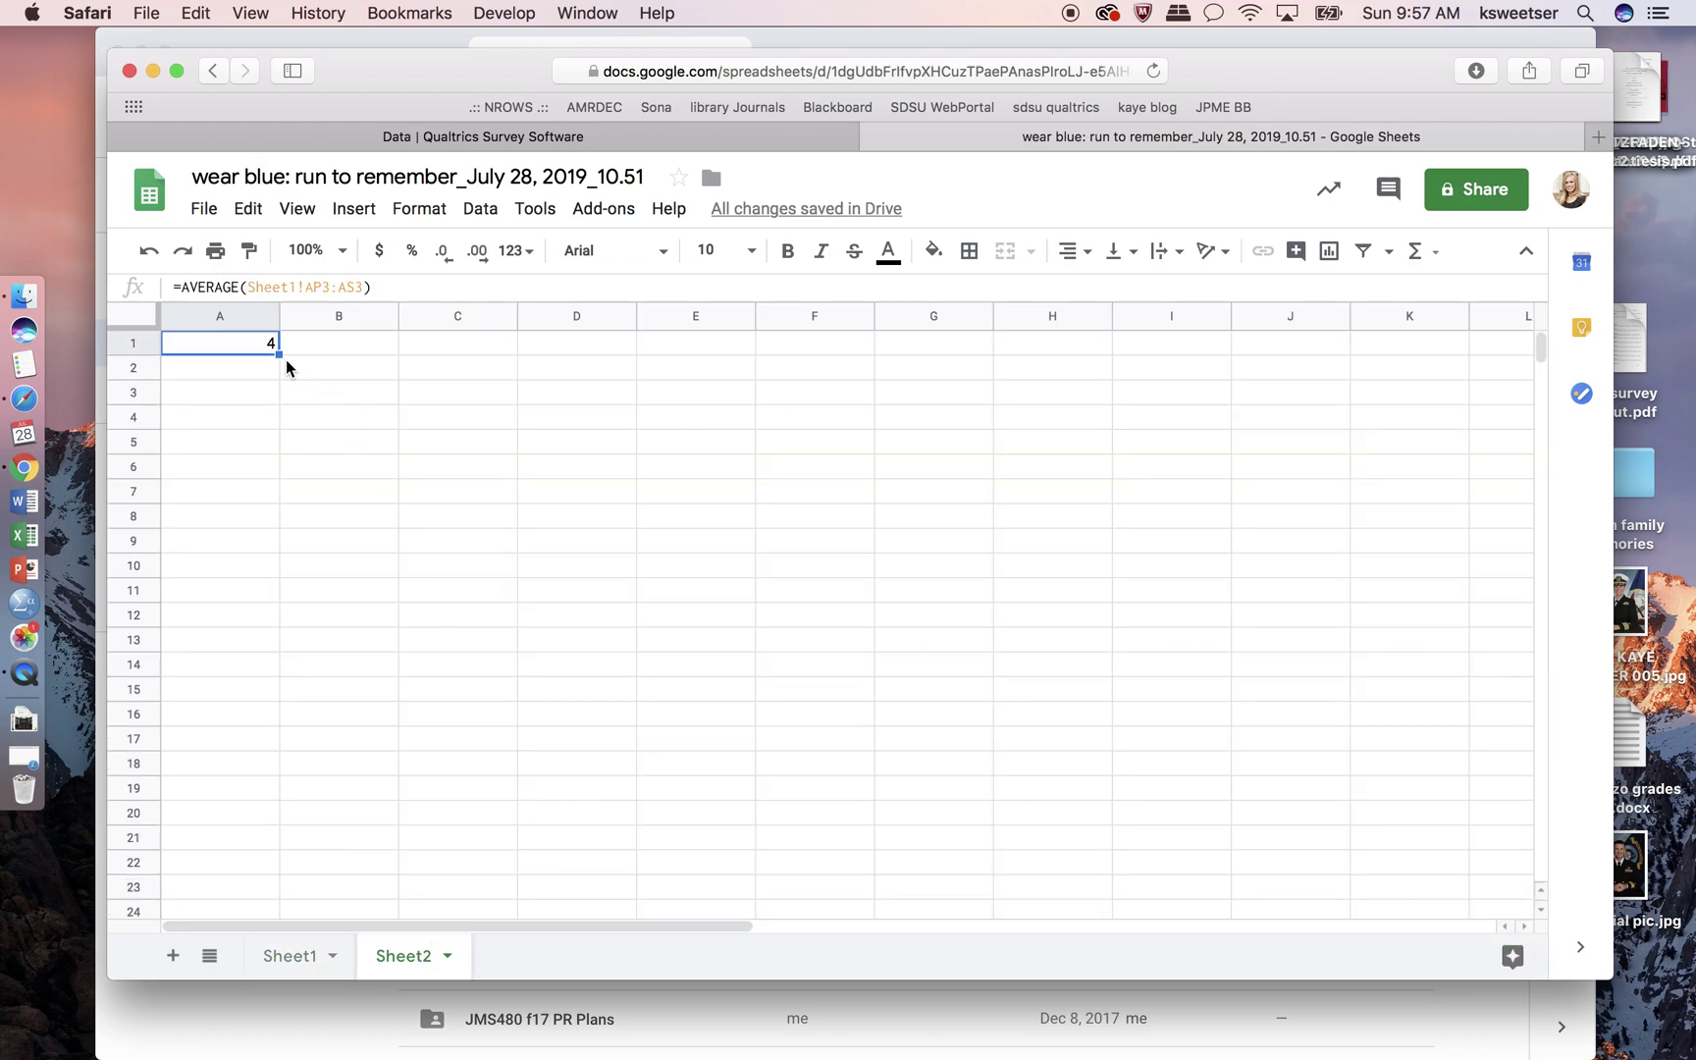
pyautogui.moveTo(272, 409); pyautogui.dragTo(255, 633)
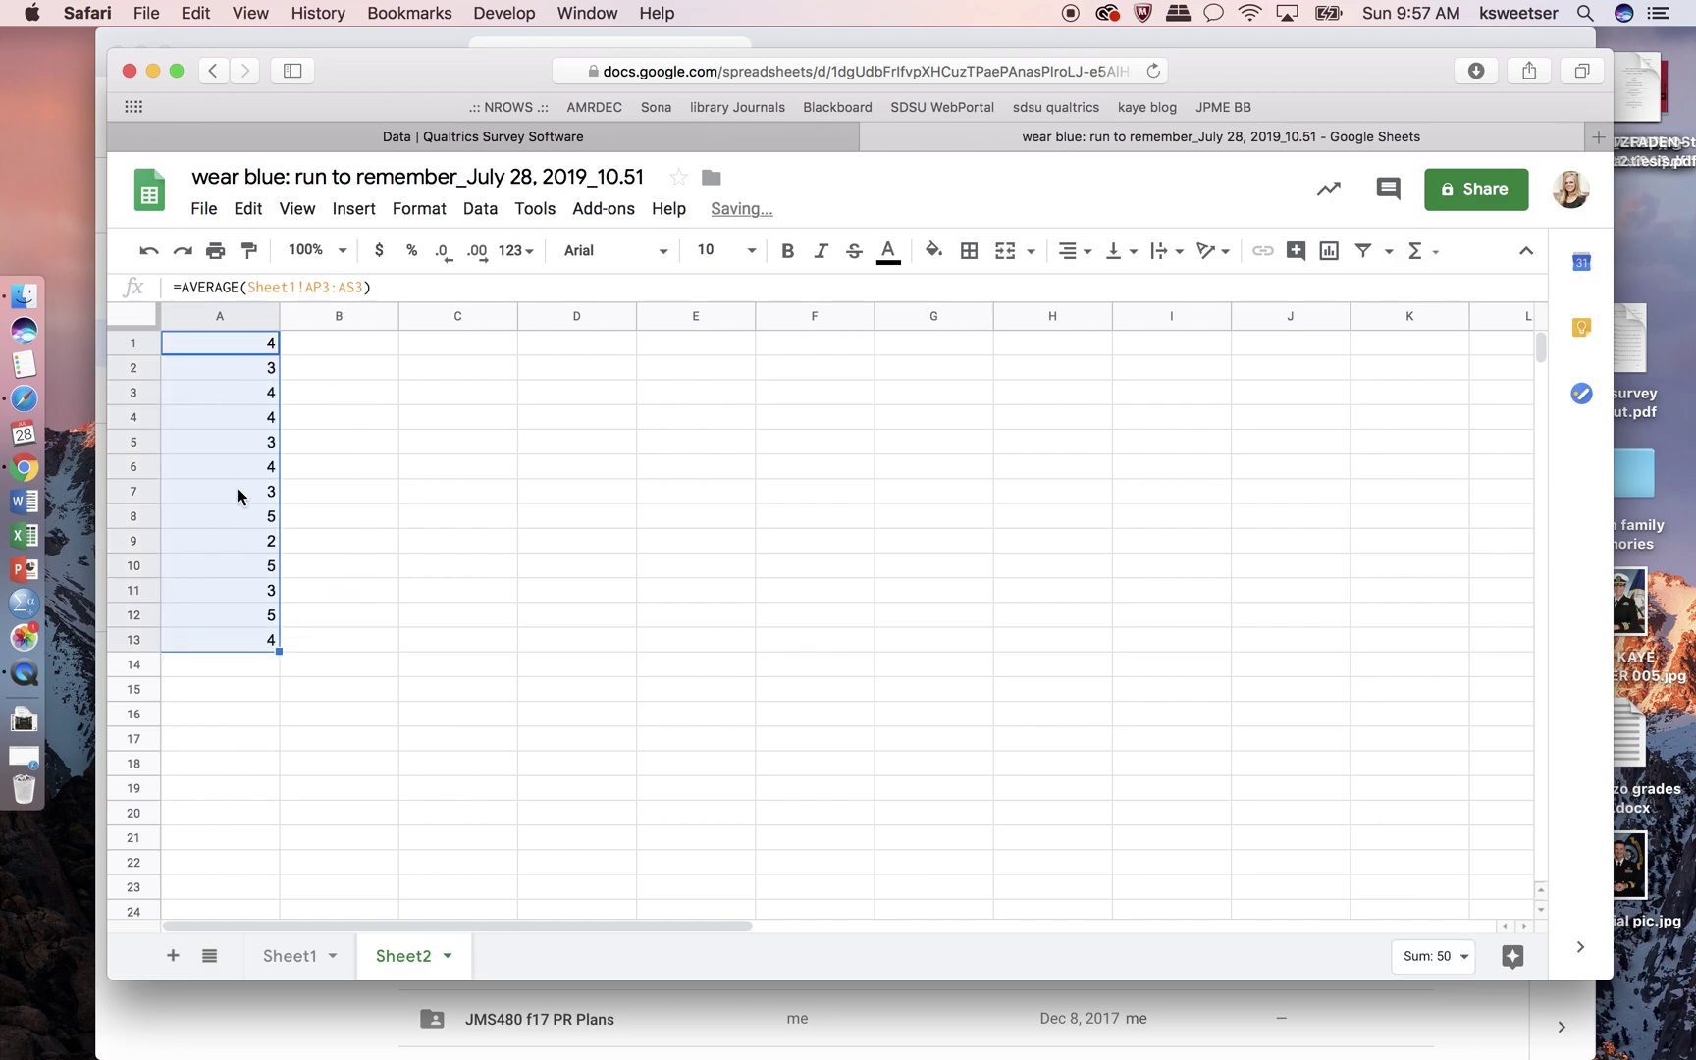
pyautogui.click(253, 374)
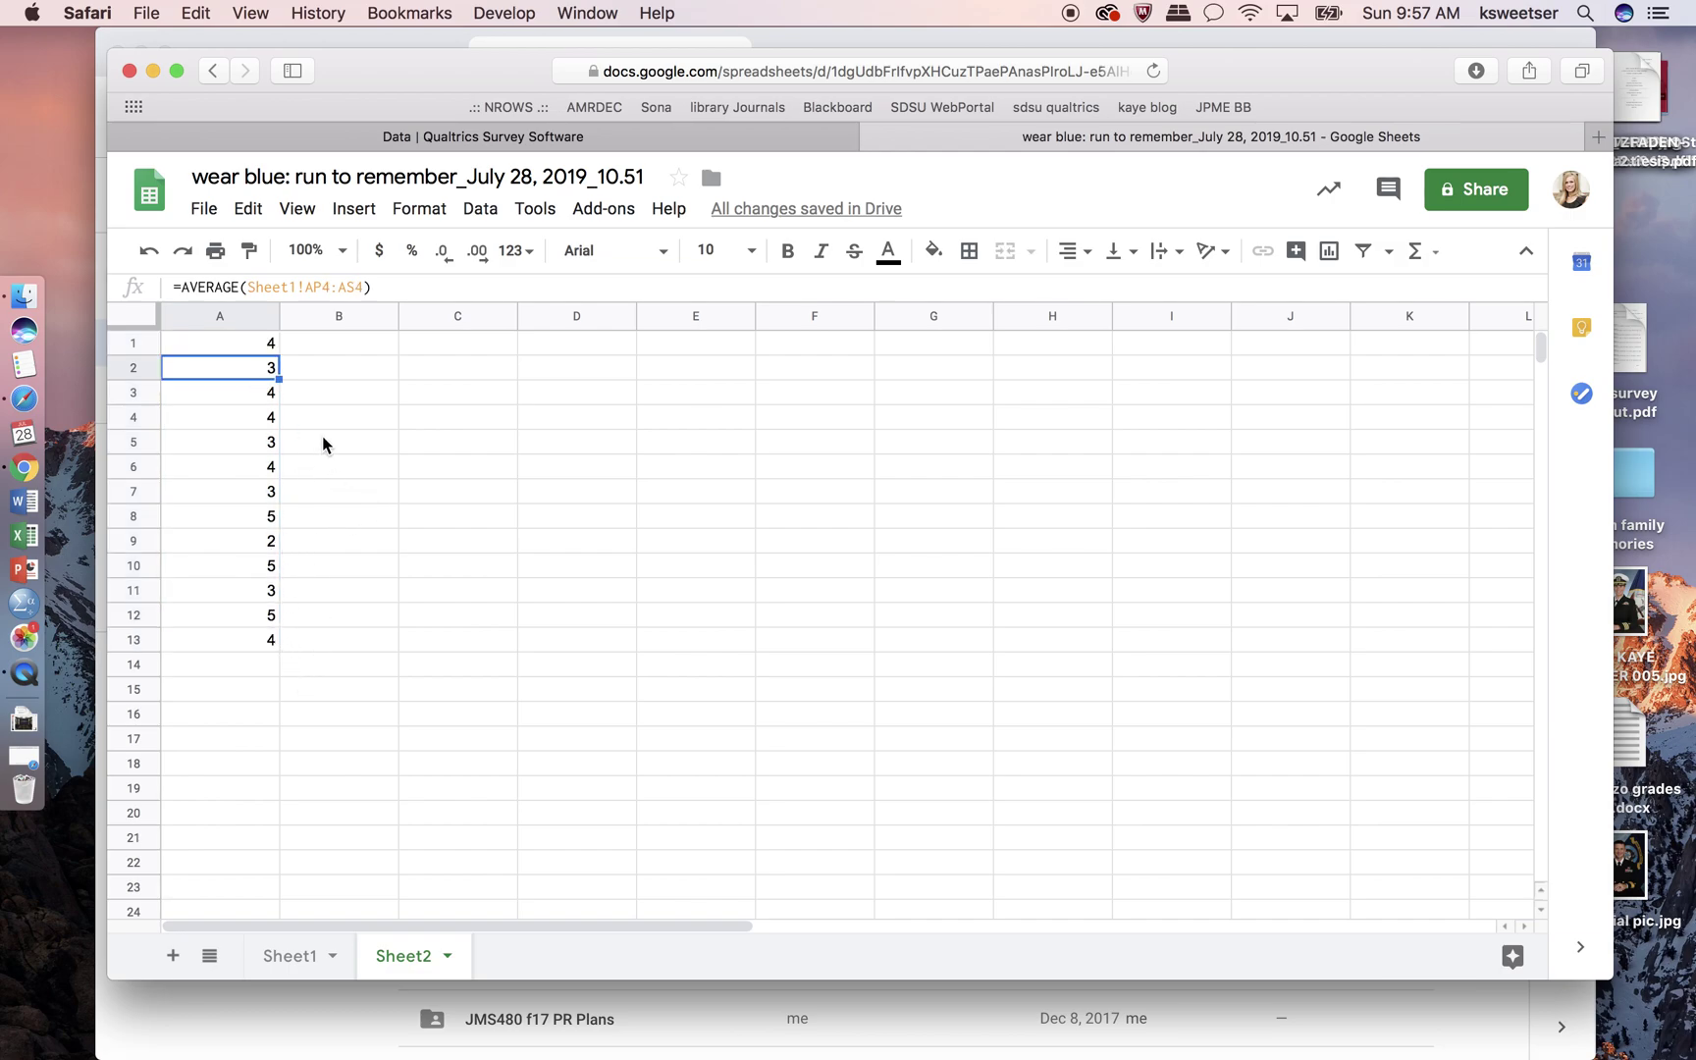
# Step: Format column A of Sheet2 to show the averages with two decimal places
pyautogui.click(236, 317)
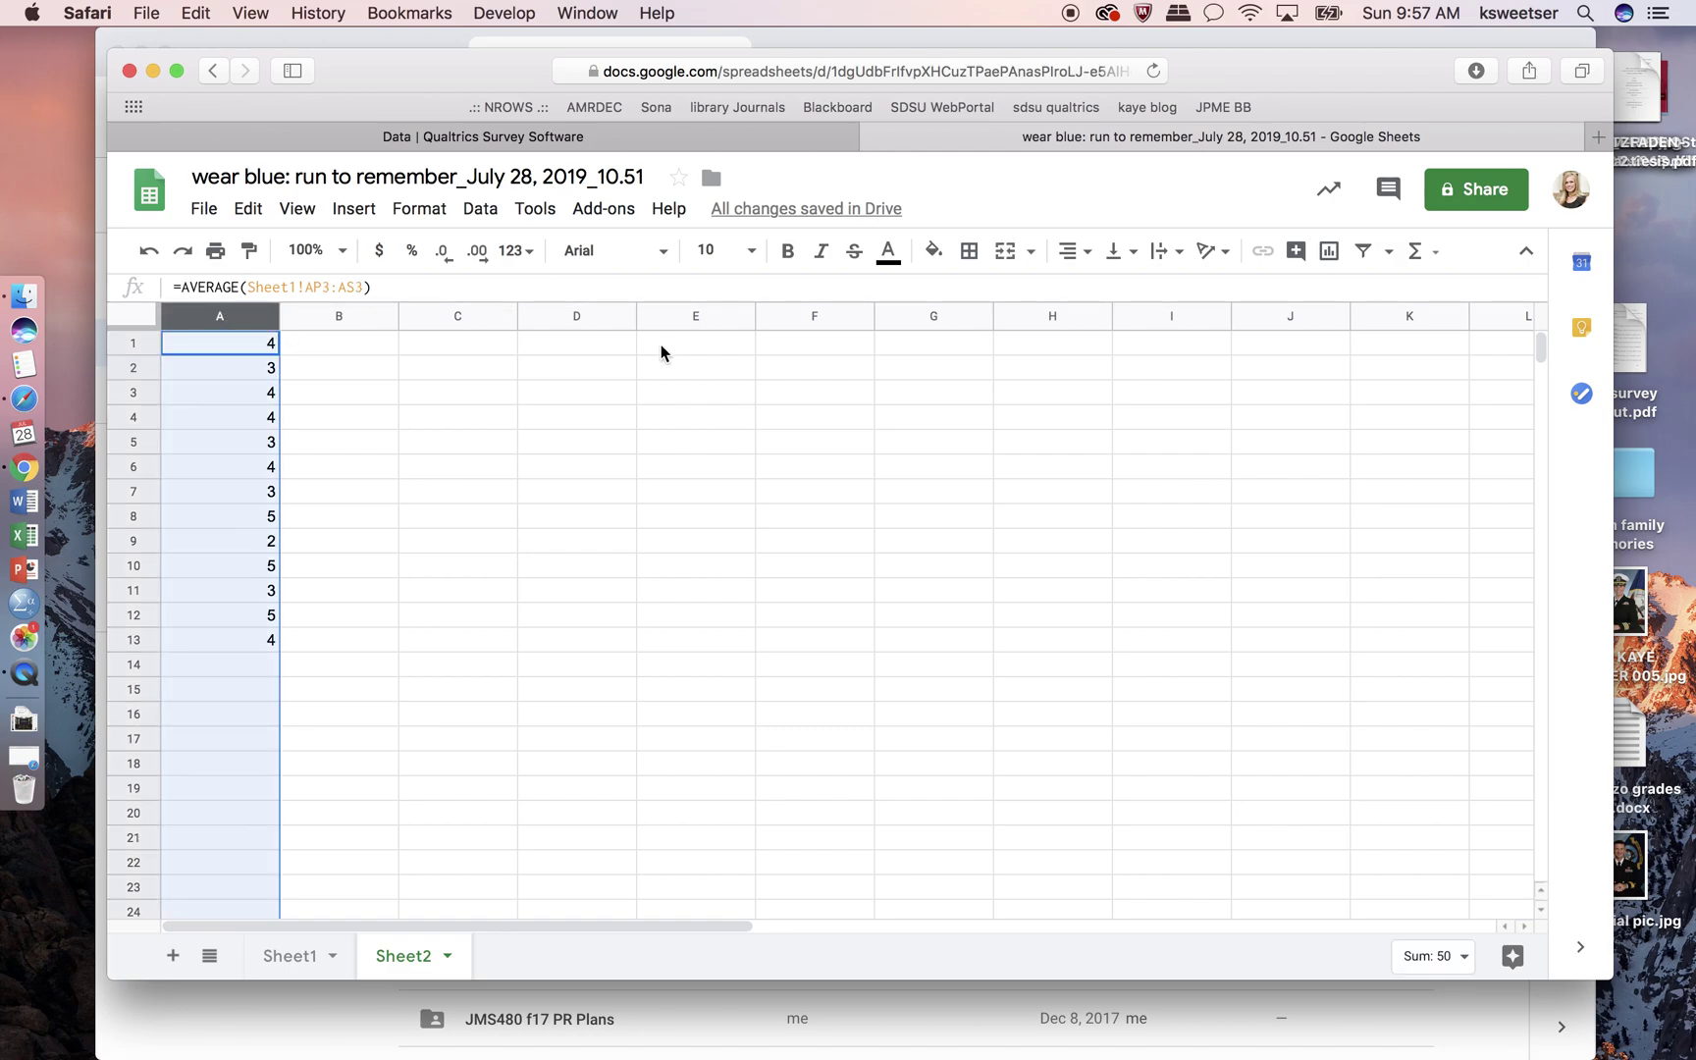
pyautogui.click(444, 257)
pyautogui.click(477, 255)
pyautogui.click(477, 255)
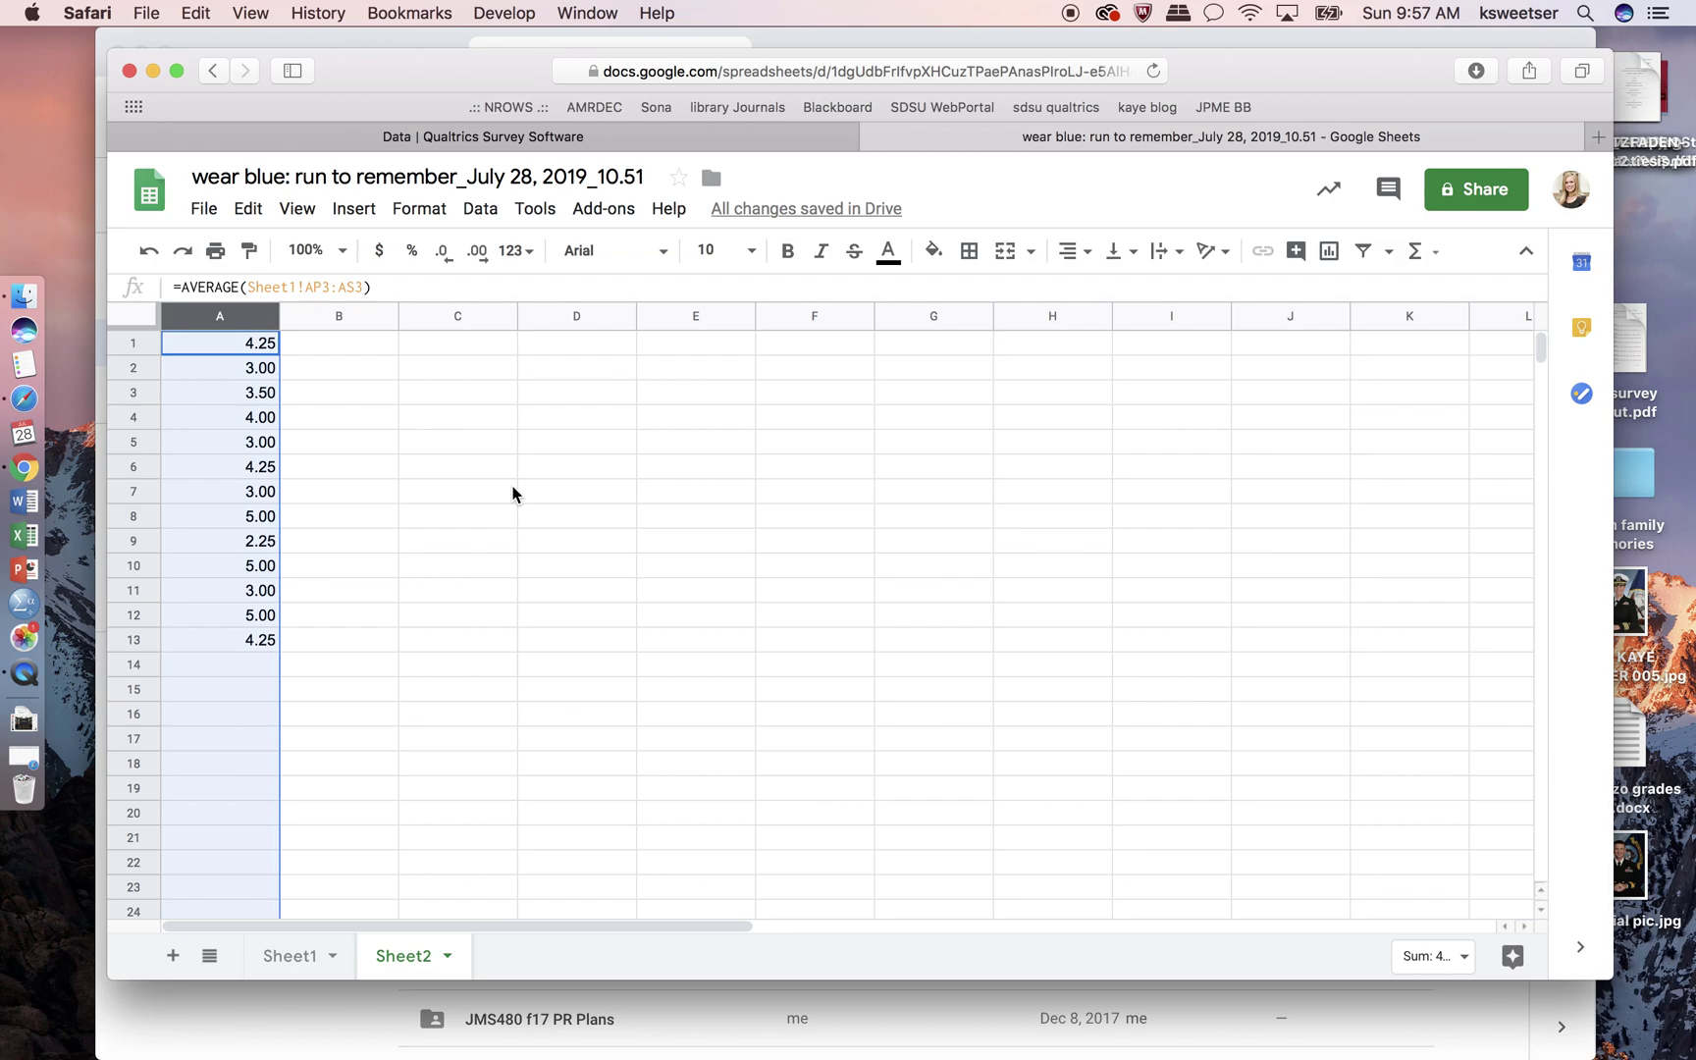
pyautogui.click(322, 444)
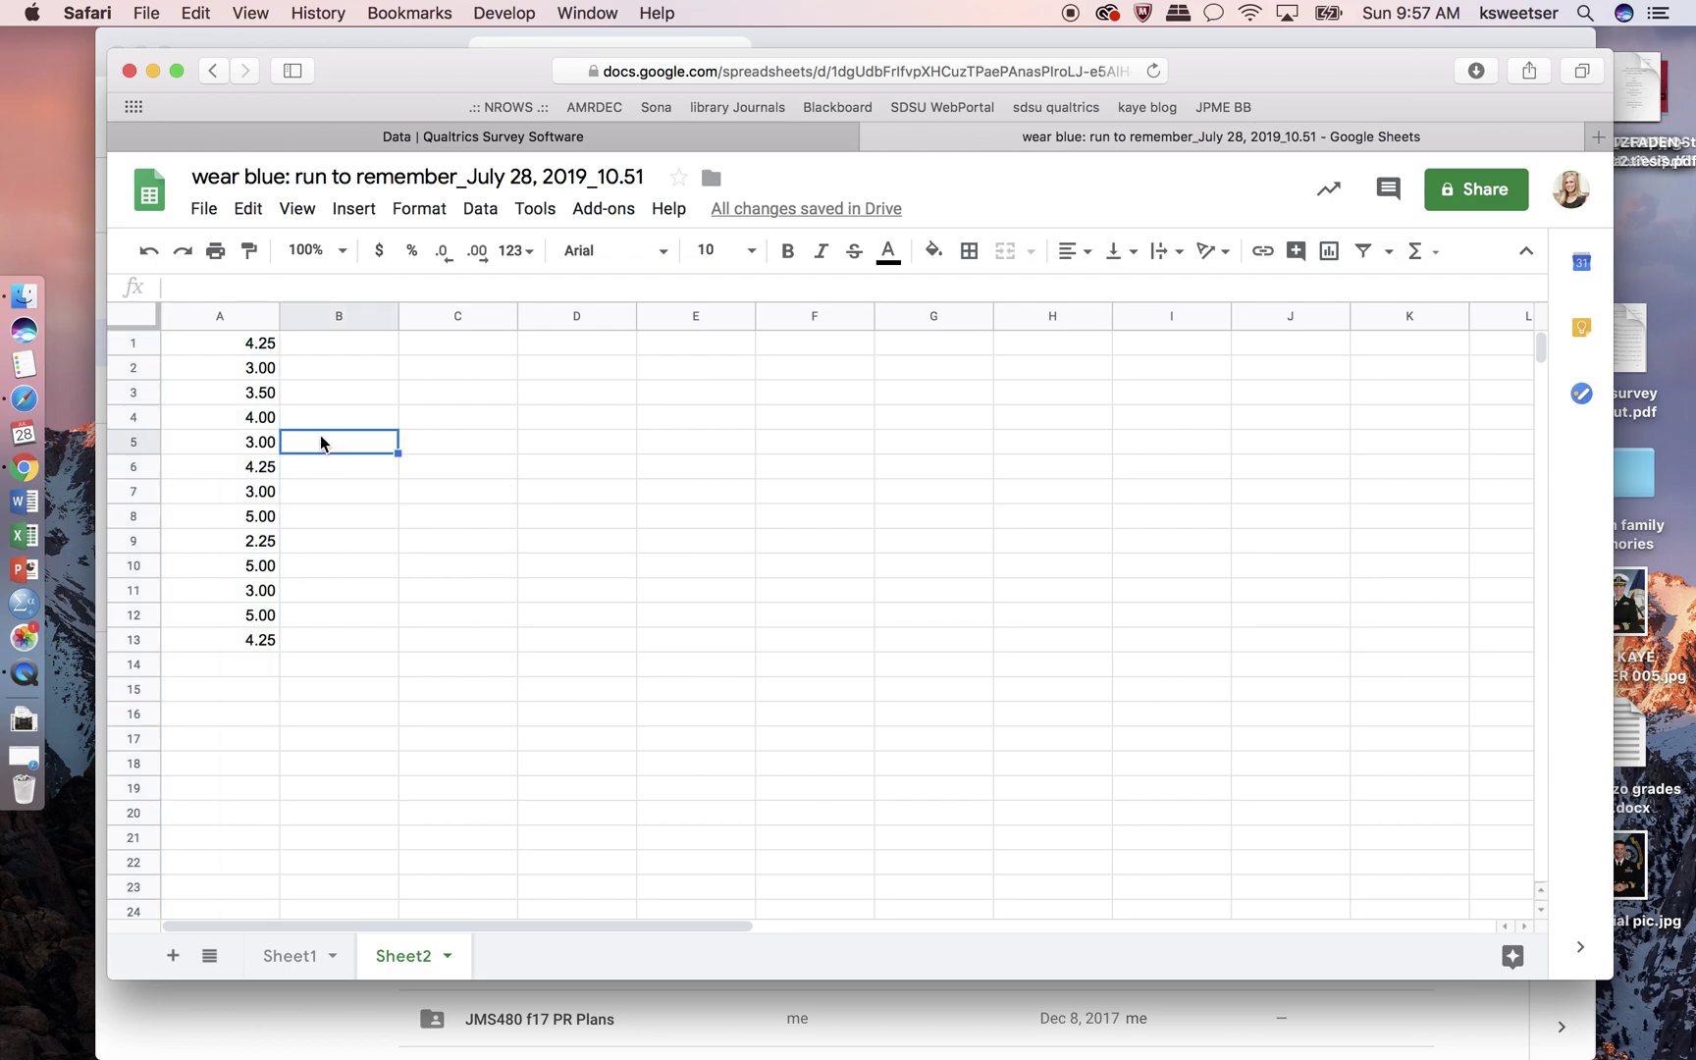
# Step: Insert an empty row above row 1 of Sheet2
pyautogui.click(135, 343)
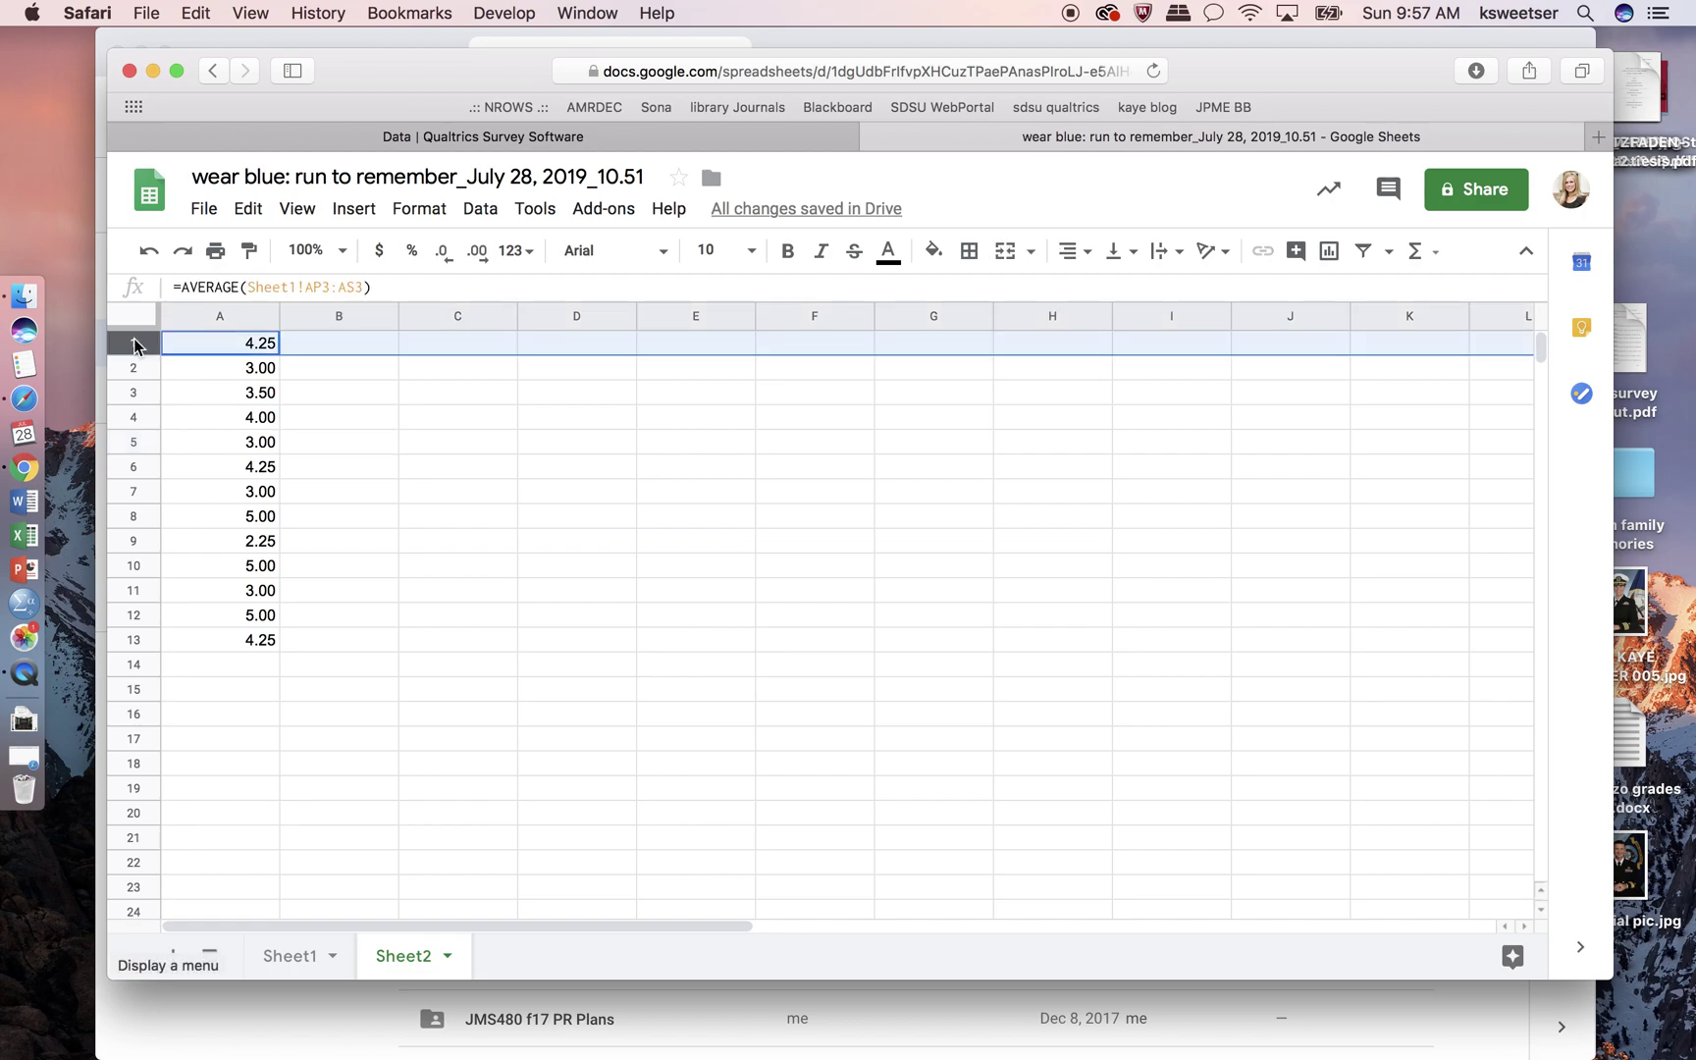
pyautogui.rightClick(133, 337)
pyautogui.click(176, 440)
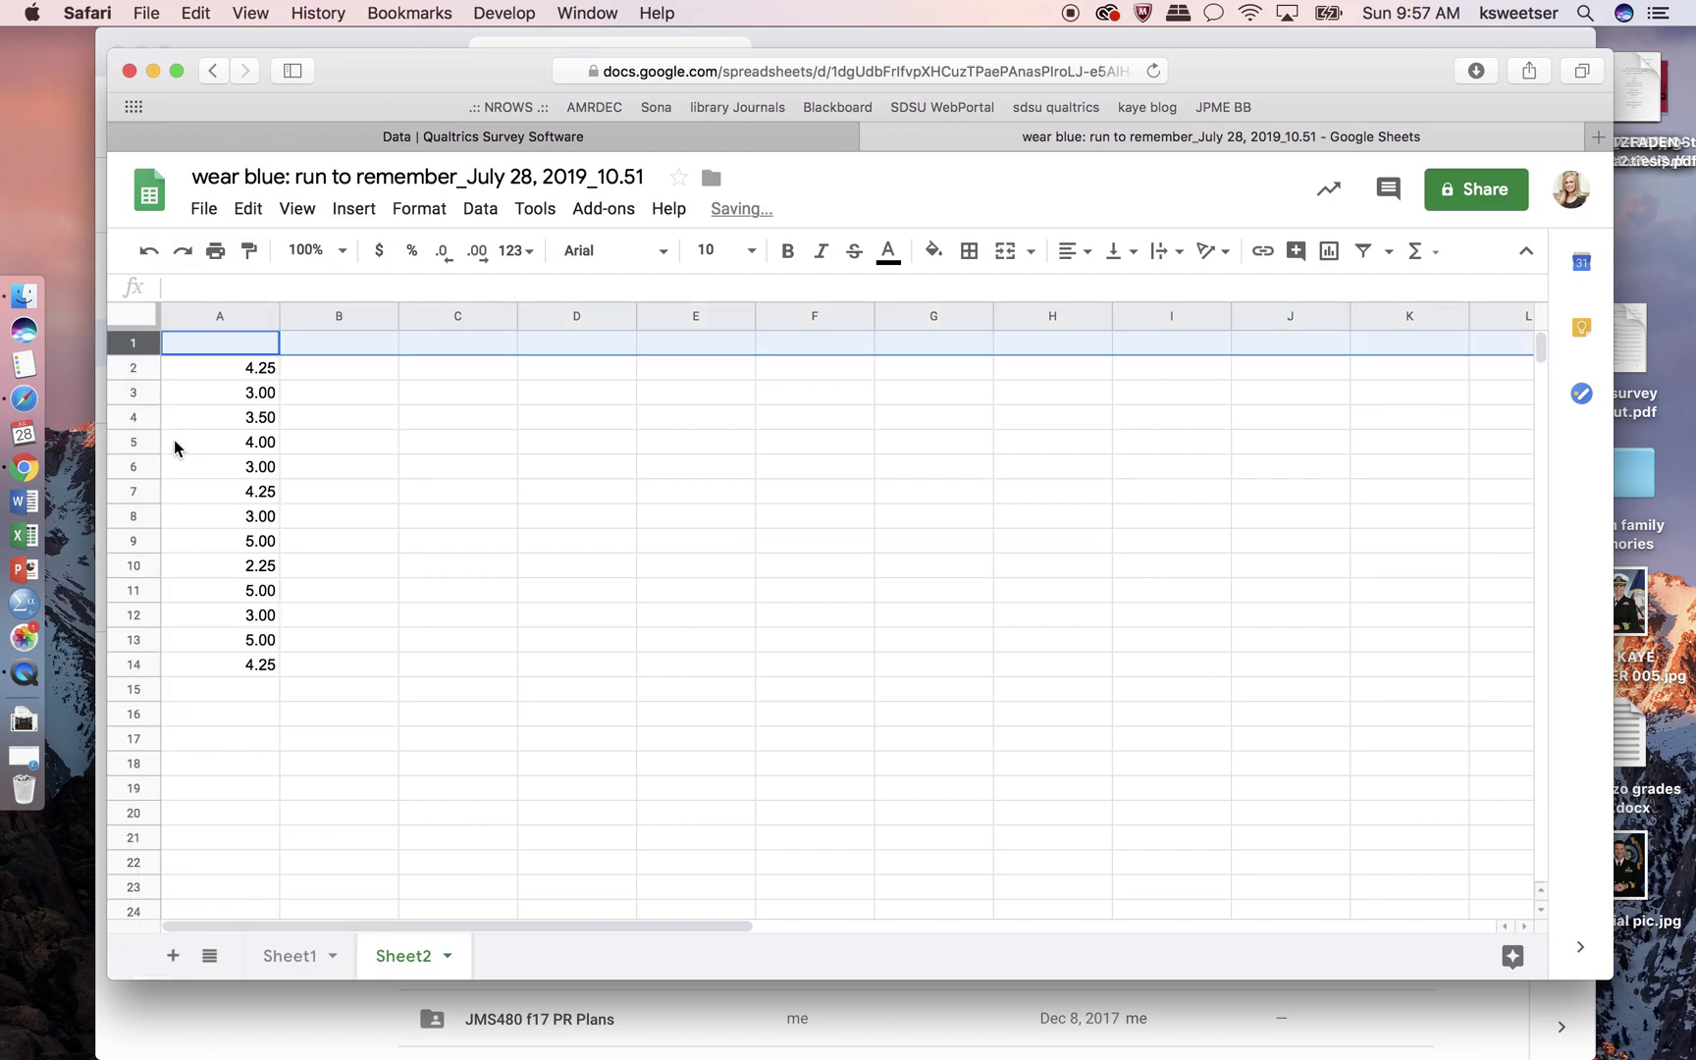
# Step: Enter the heading WOM Index in cell A1 and freeze the first row
pyautogui.click(232, 346)
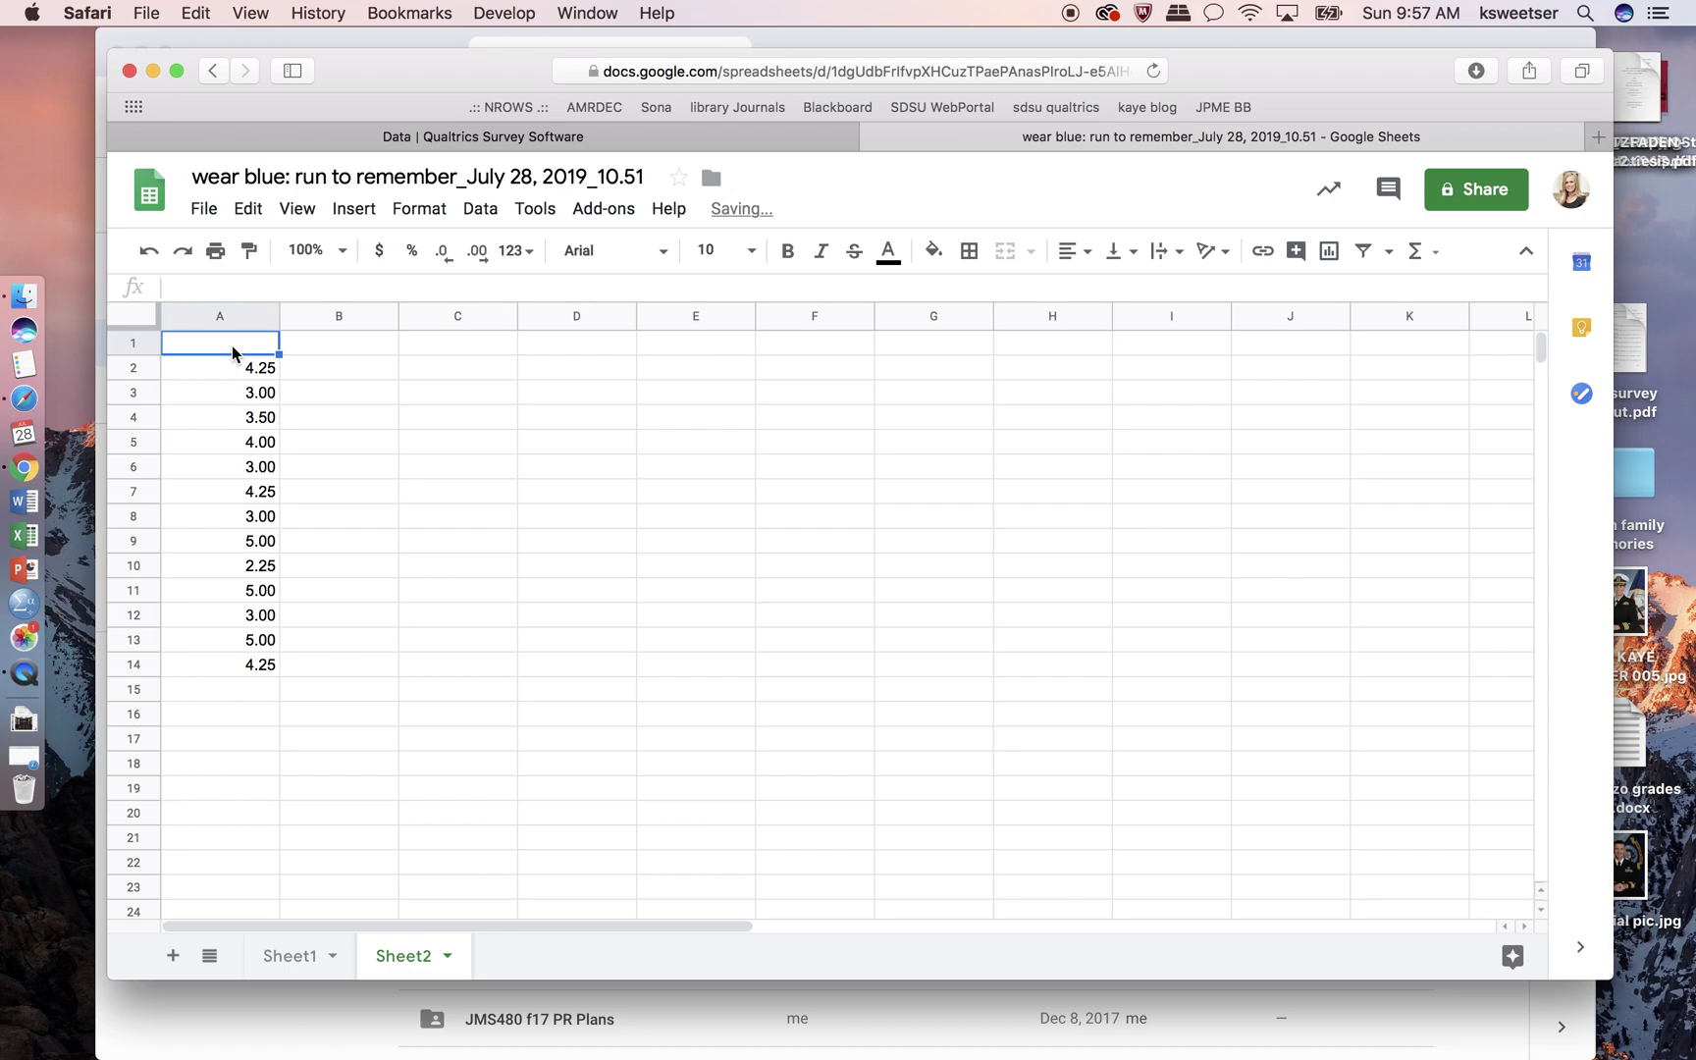
pyautogui.write('WOM Index')
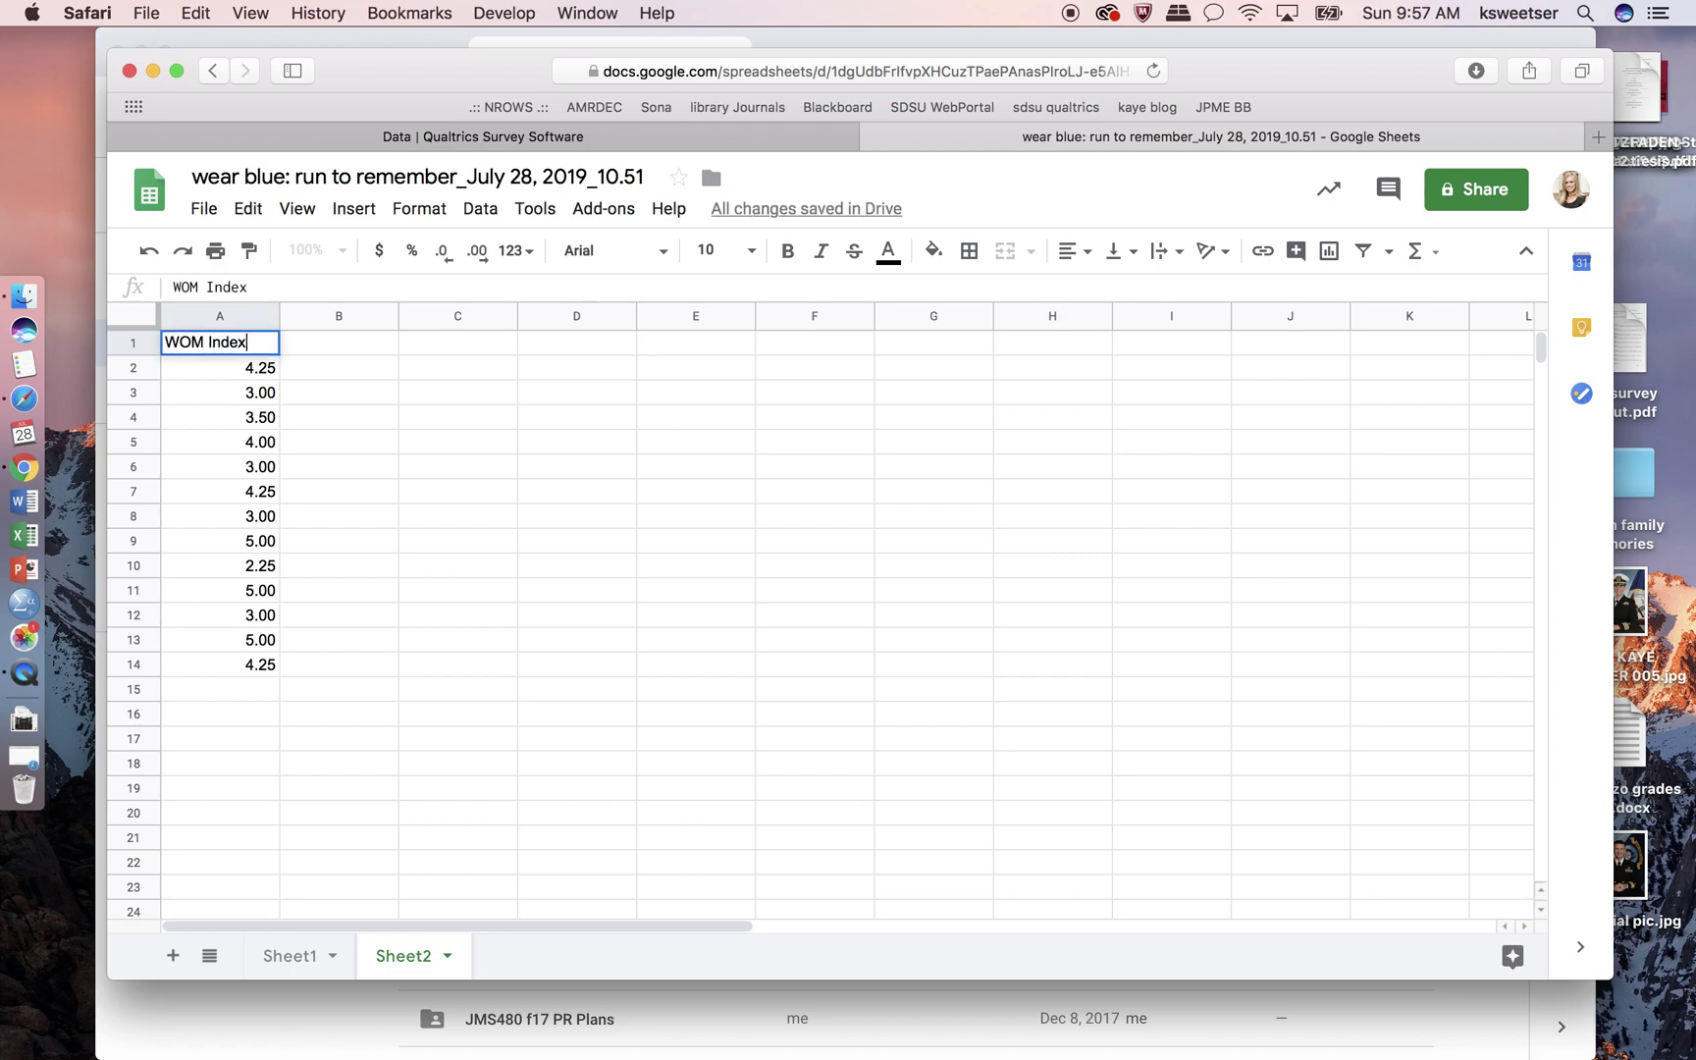
pyautogui.press('Return')
pyautogui.moveTo(122, 331); pyautogui.dragTo(124, 363)
pyautogui.click(387, 421)
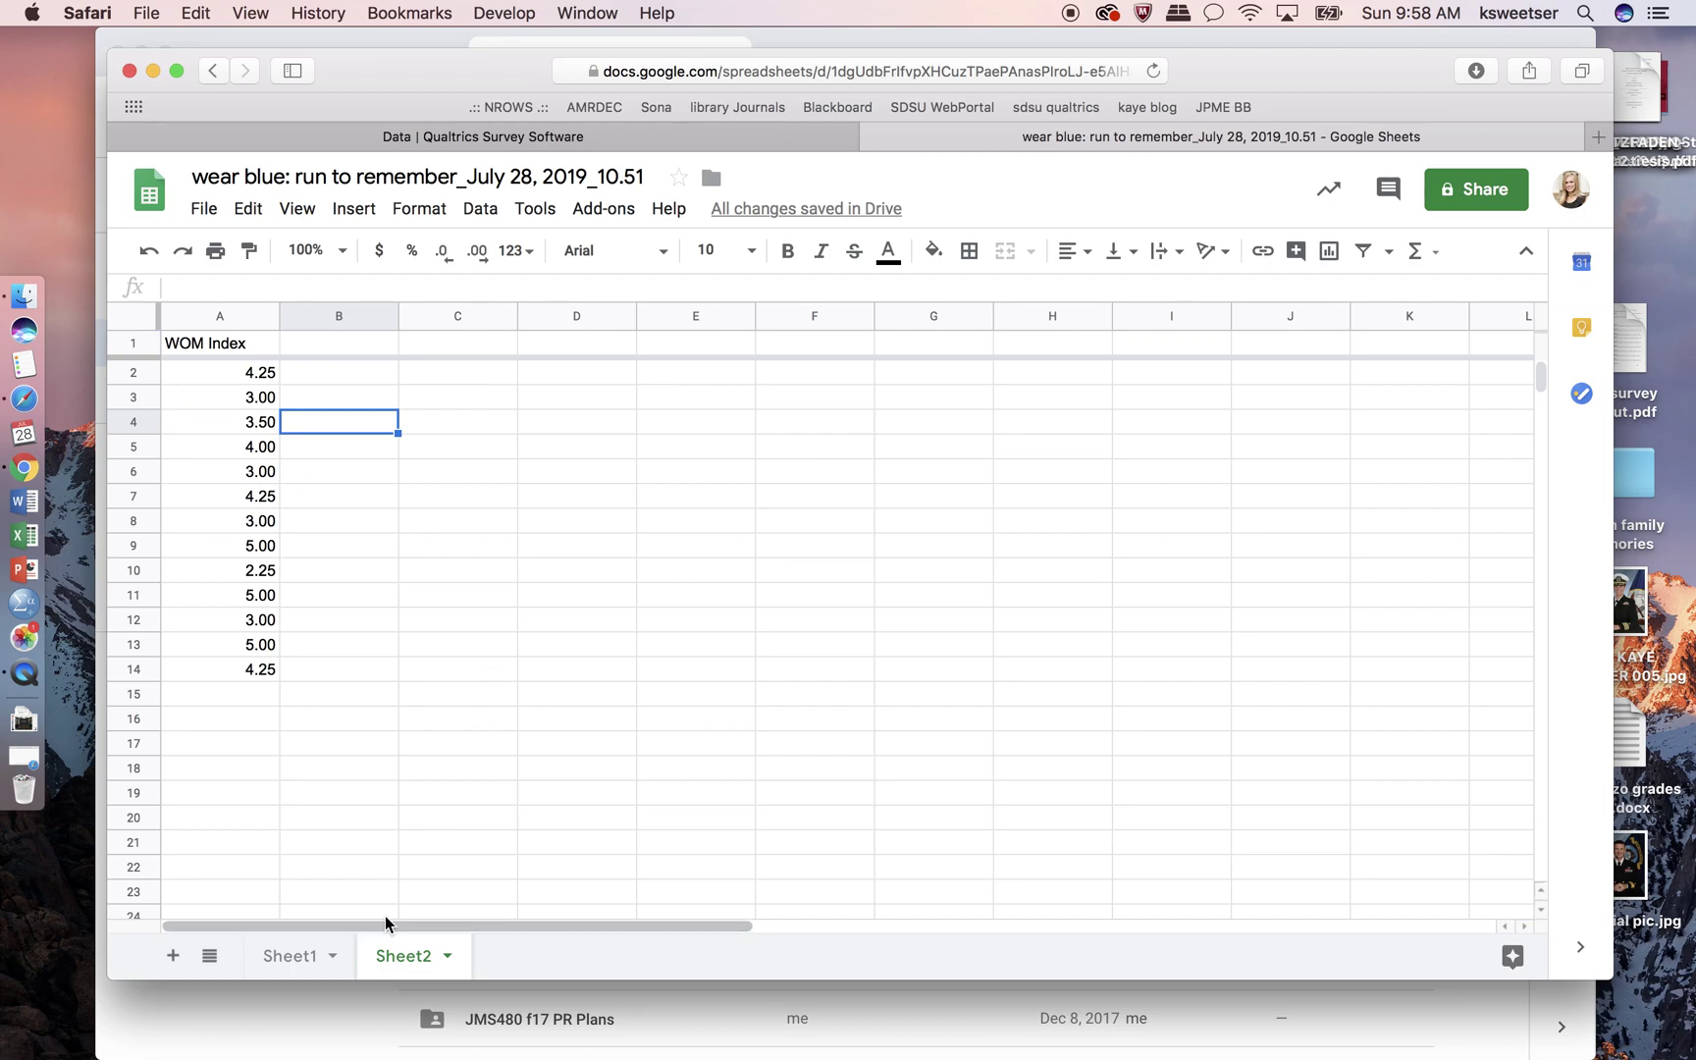
# Step: Fill the AVERAGE formula from A14 down column A past row 150 and check the formula behind the error in A136
pyautogui.click(241, 316)
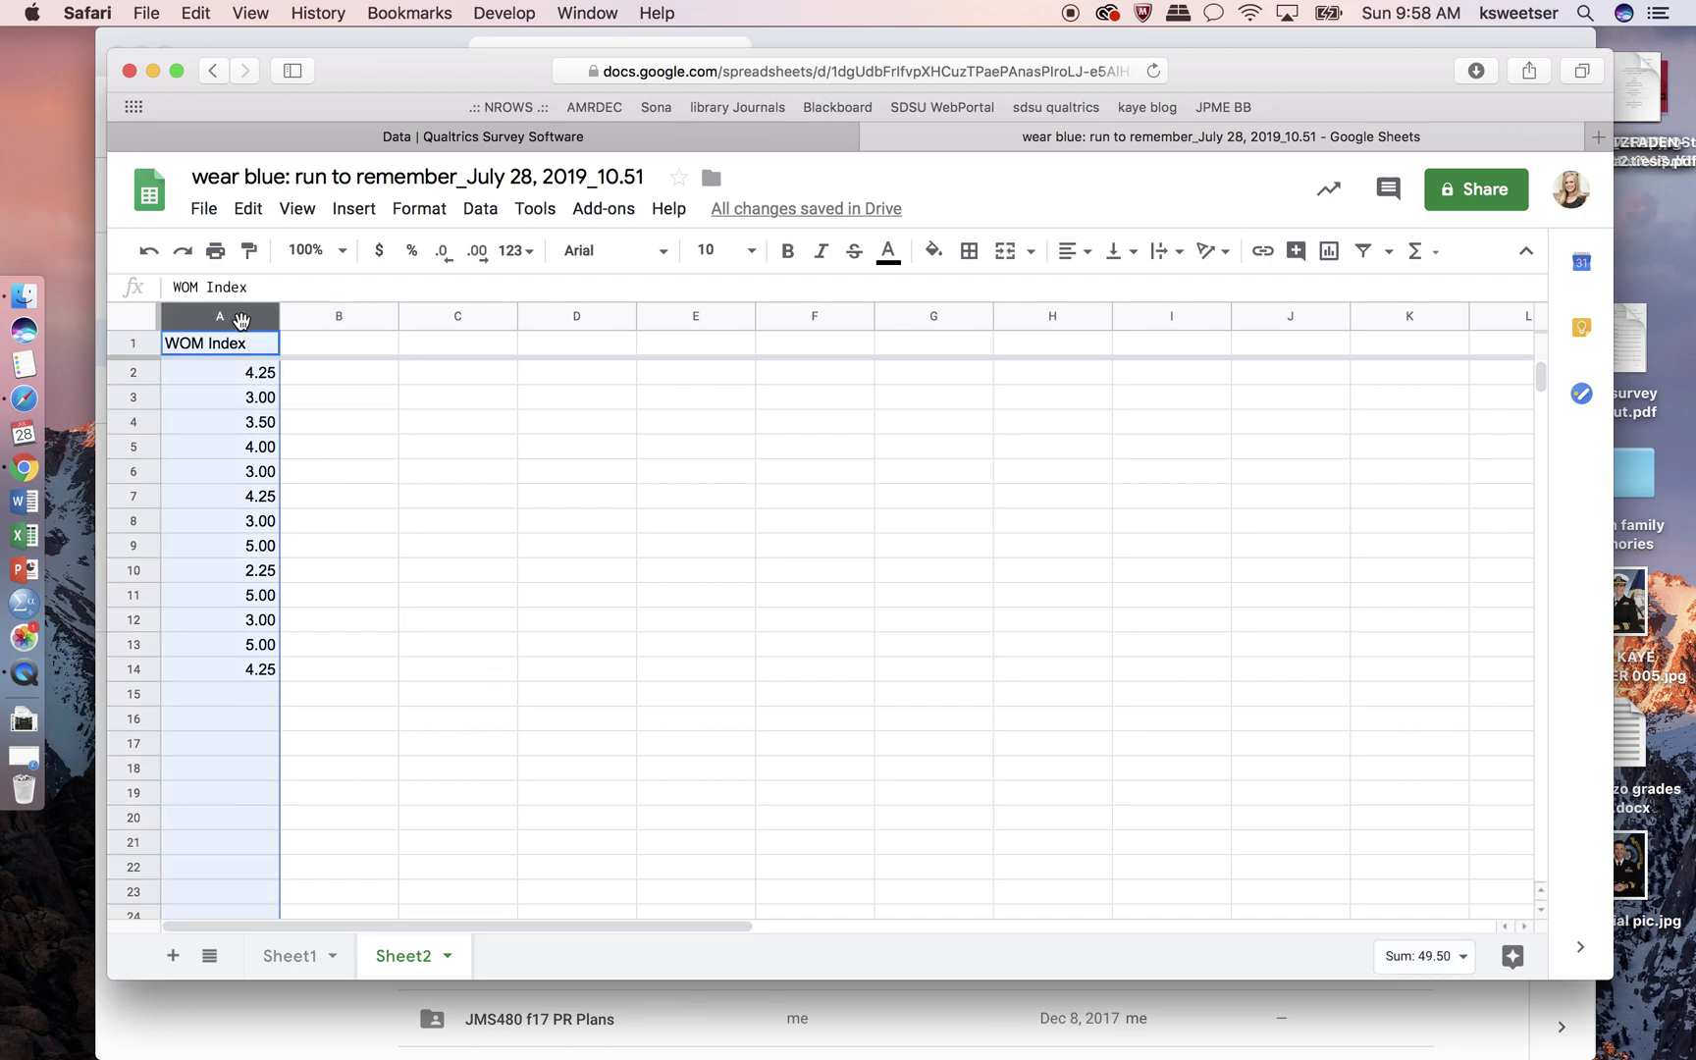
pyautogui.click(226, 621)
pyautogui.click(265, 671)
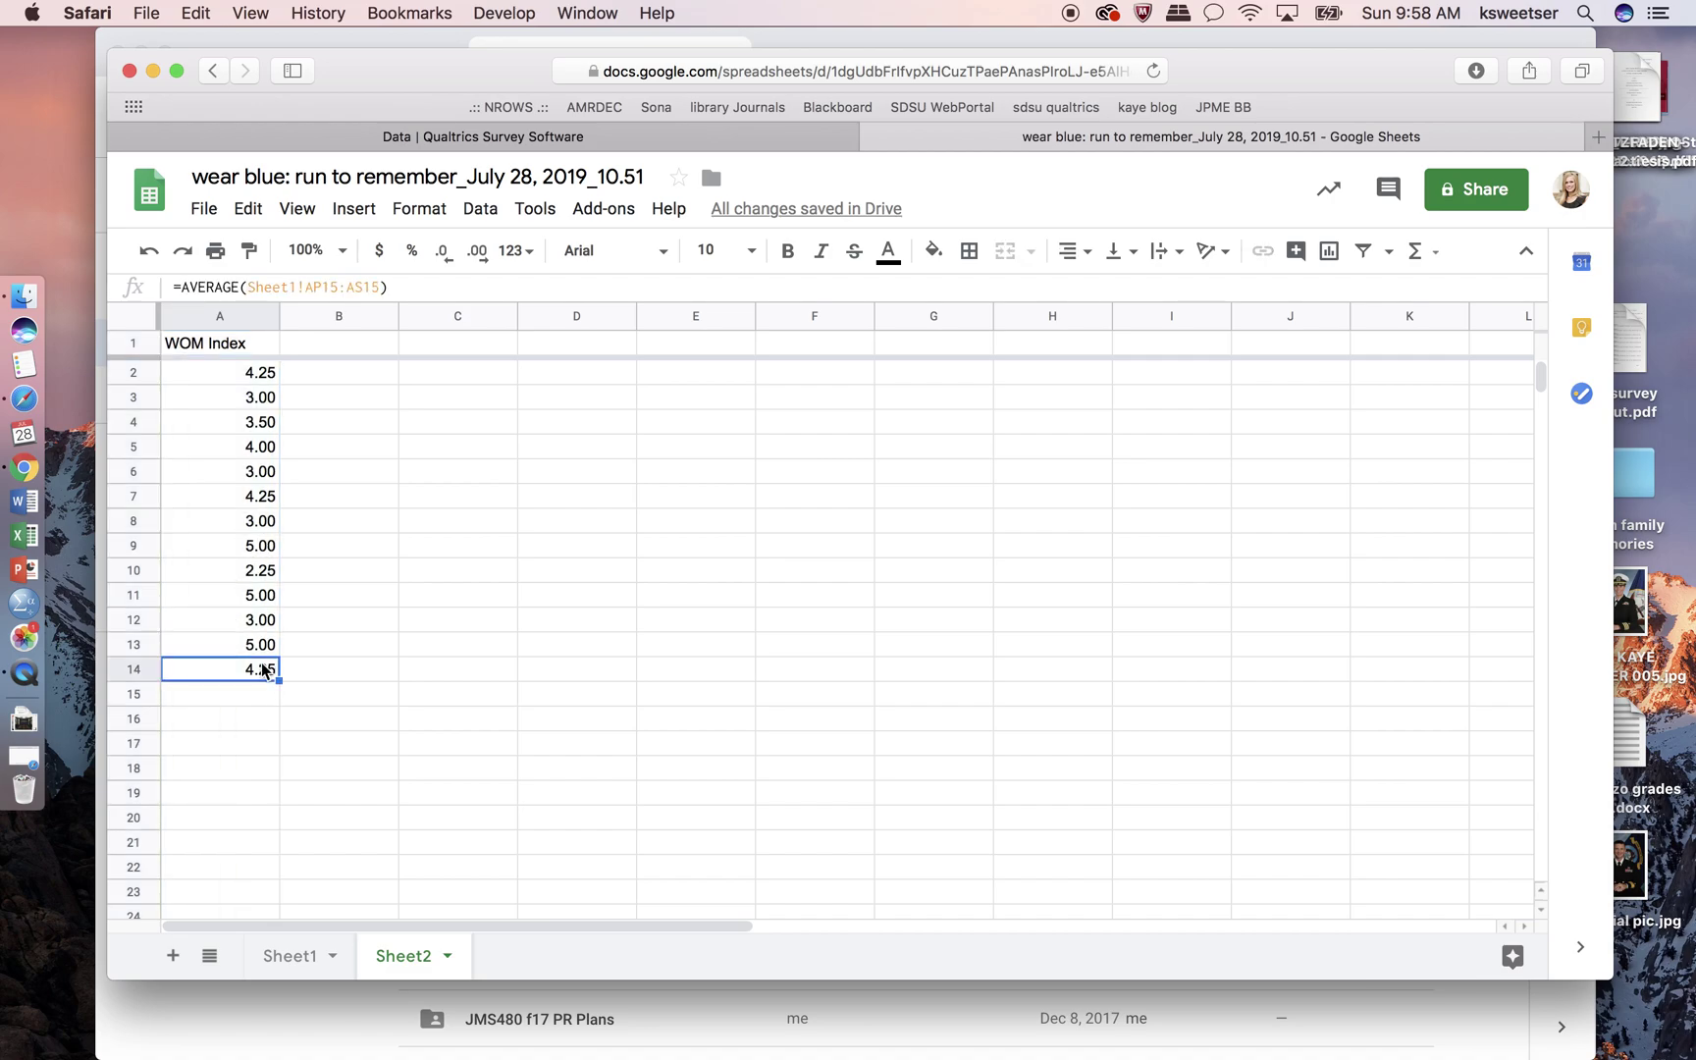
pyautogui.moveTo(277, 895); pyautogui.dragTo(277, 954)
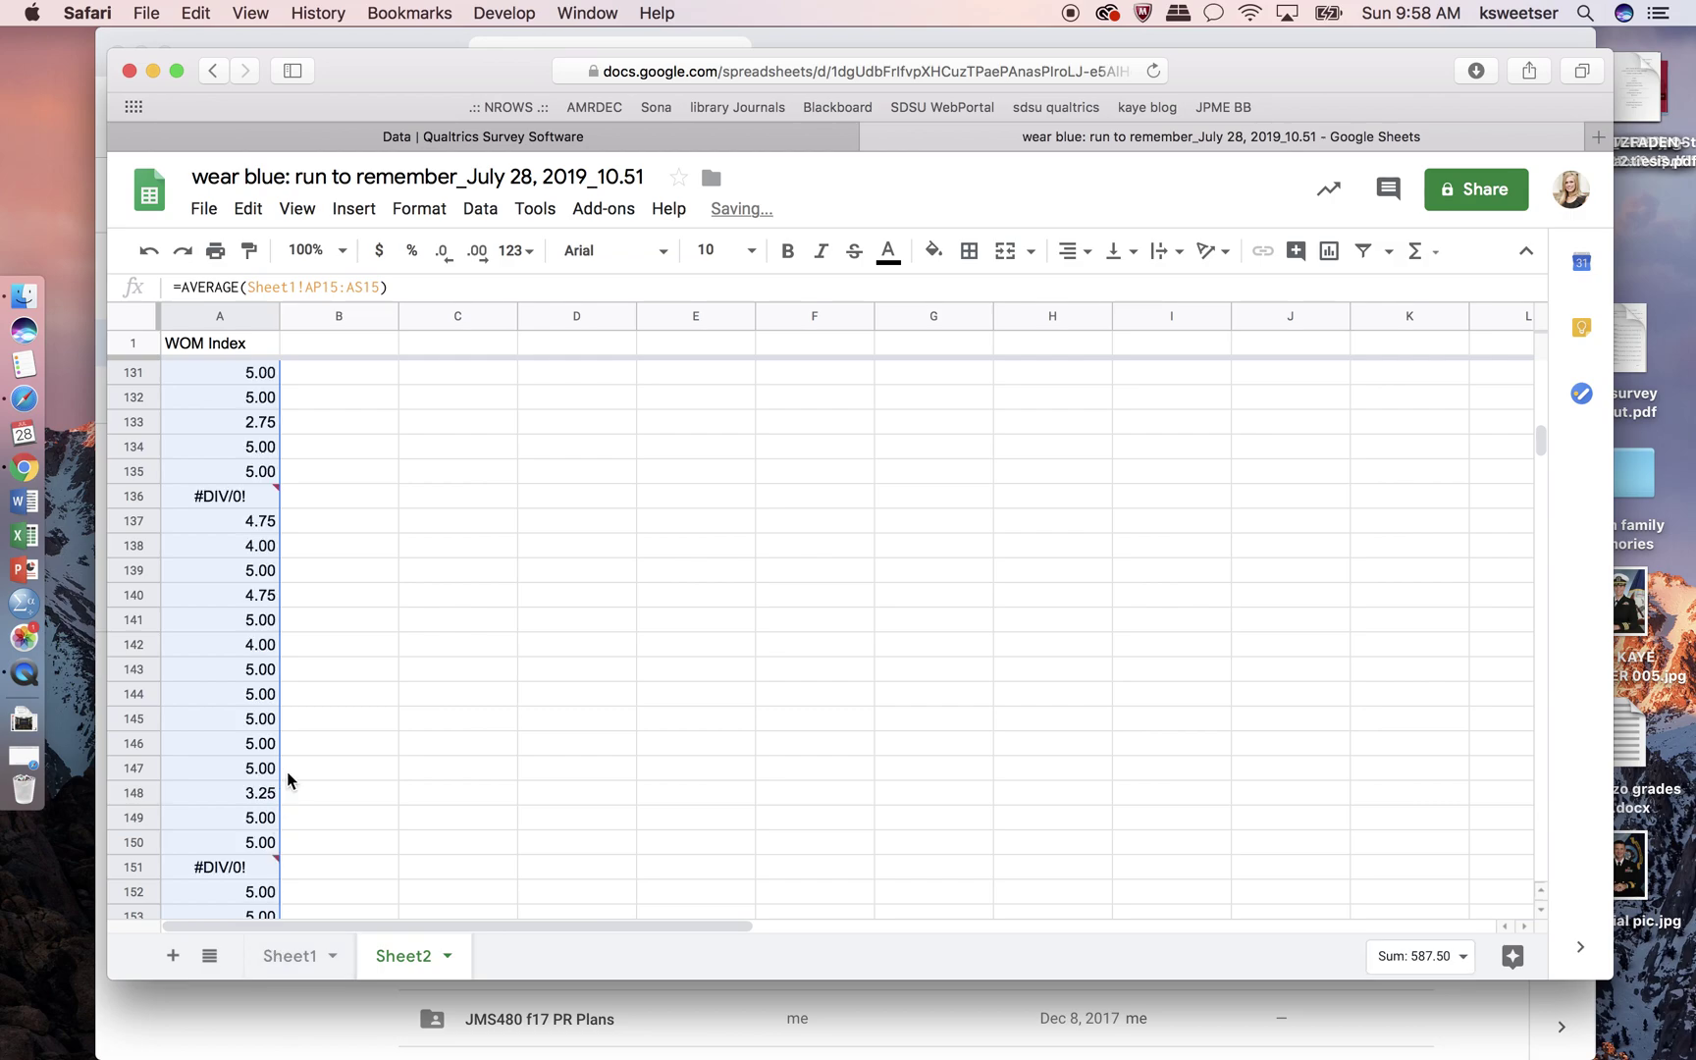
pyautogui.click(247, 504)
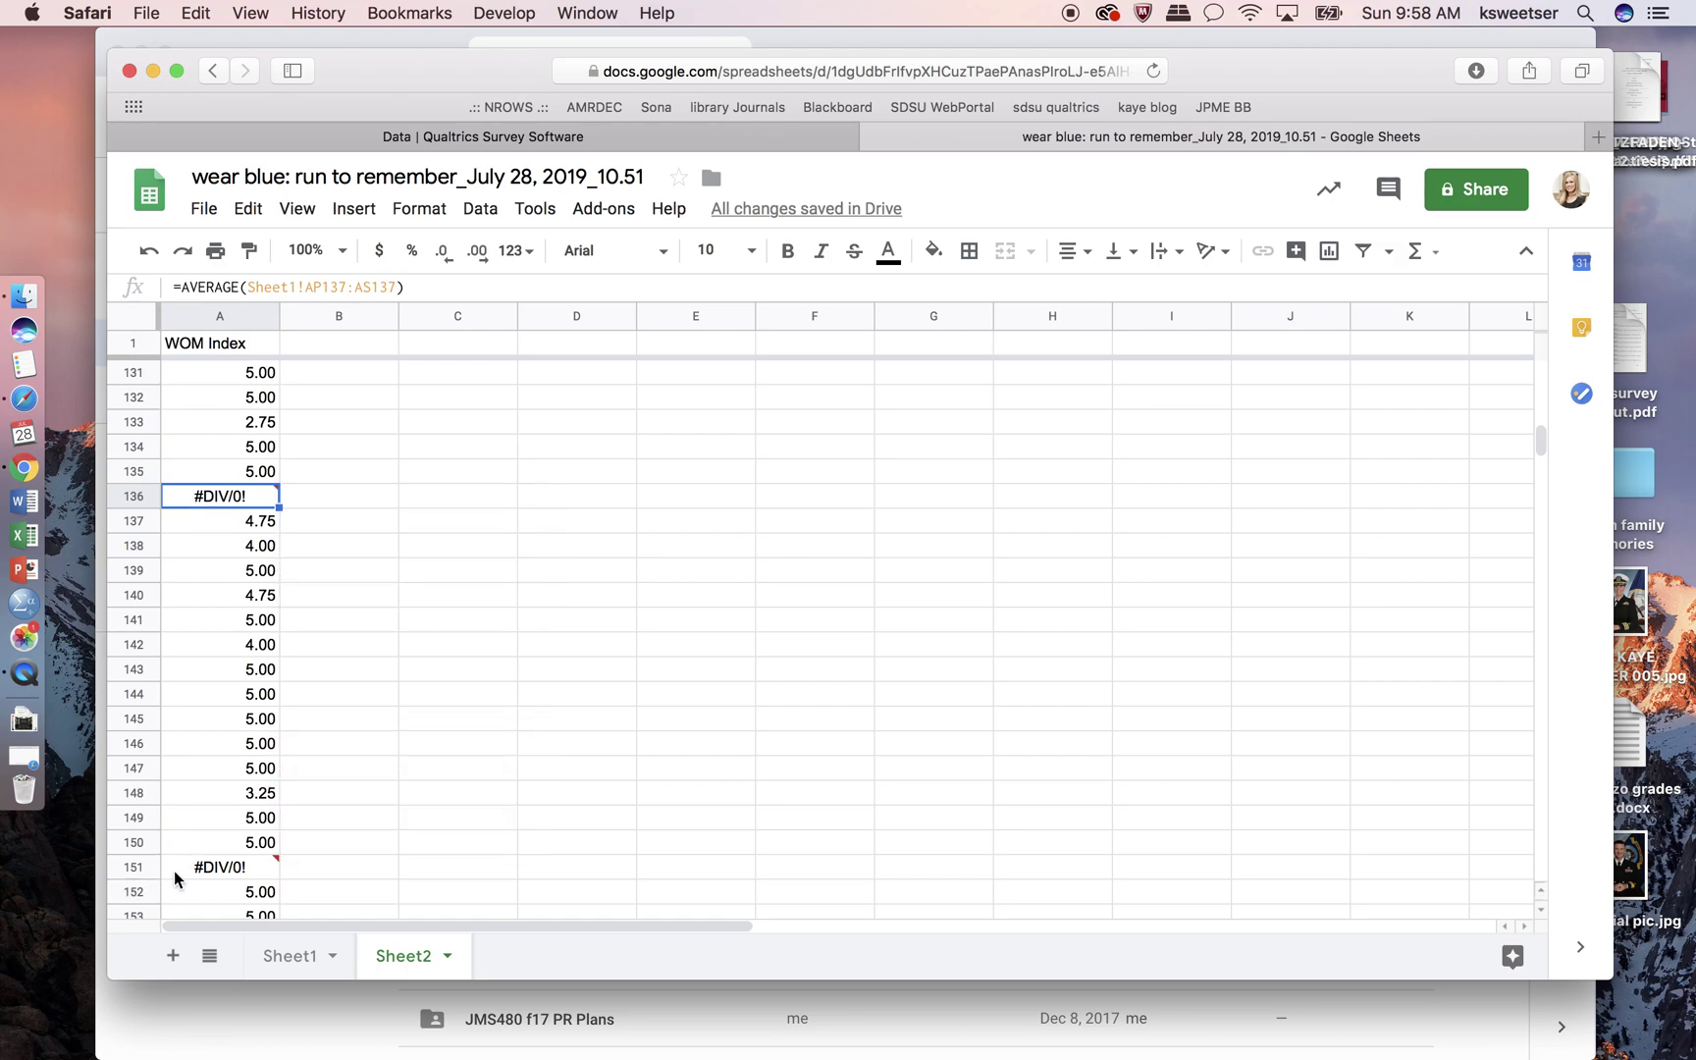
pyautogui.moveTo(175, 877)
pyautogui.scroll(20, 238, 523)
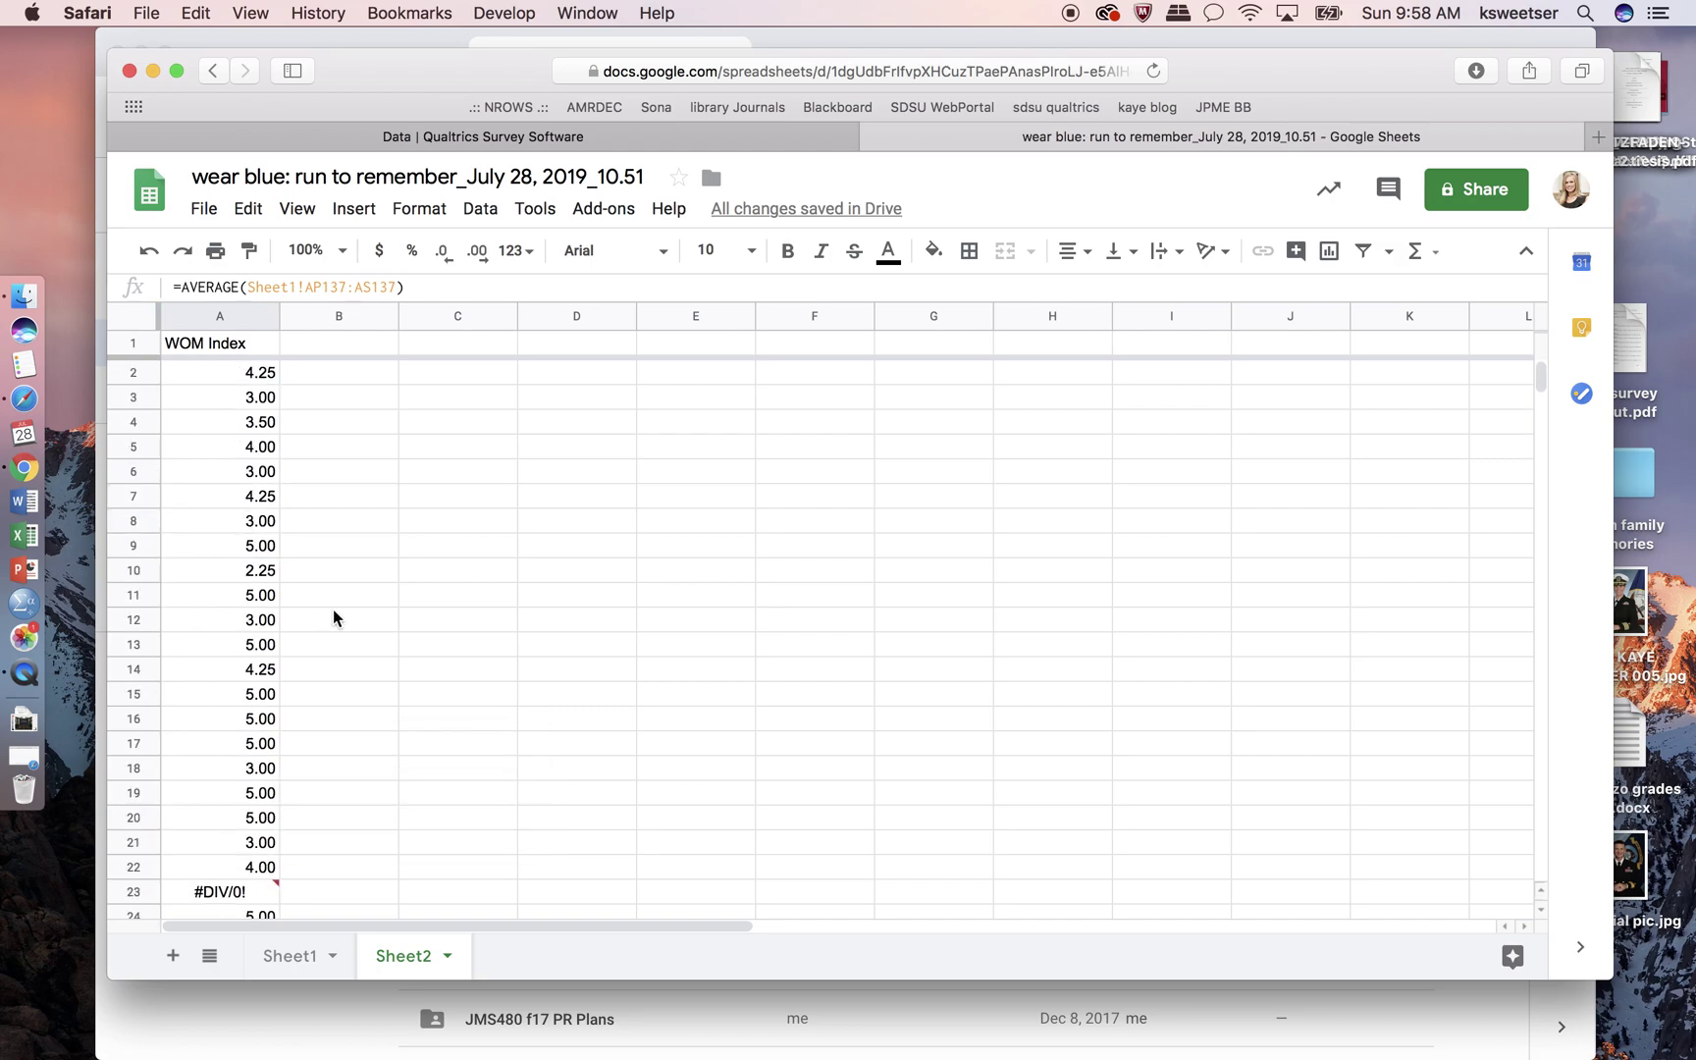
pyautogui.click(334, 618)
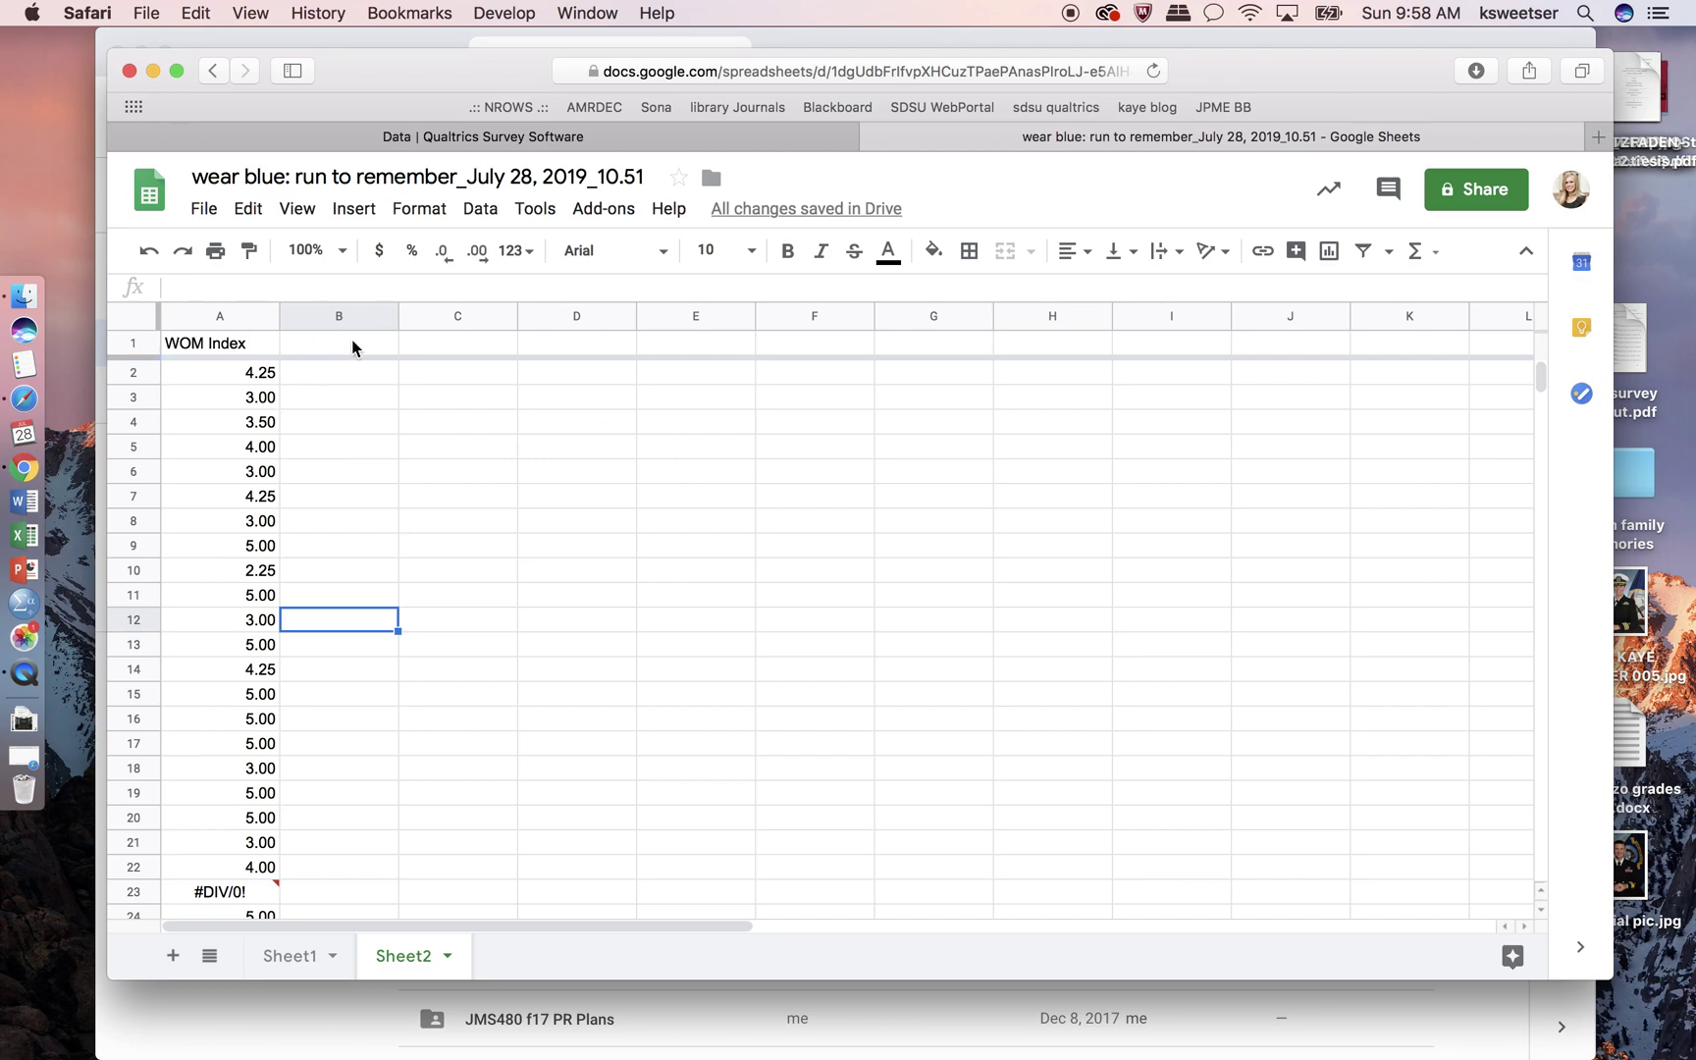
# Step: Enter the label Overall Pre-Campaign WOM in cell I6
pyautogui.click(1215, 473)
pyautogui.write('S')
pyautogui.write('Overall')
pyautogui.write(' Pre-Campaign WOM')
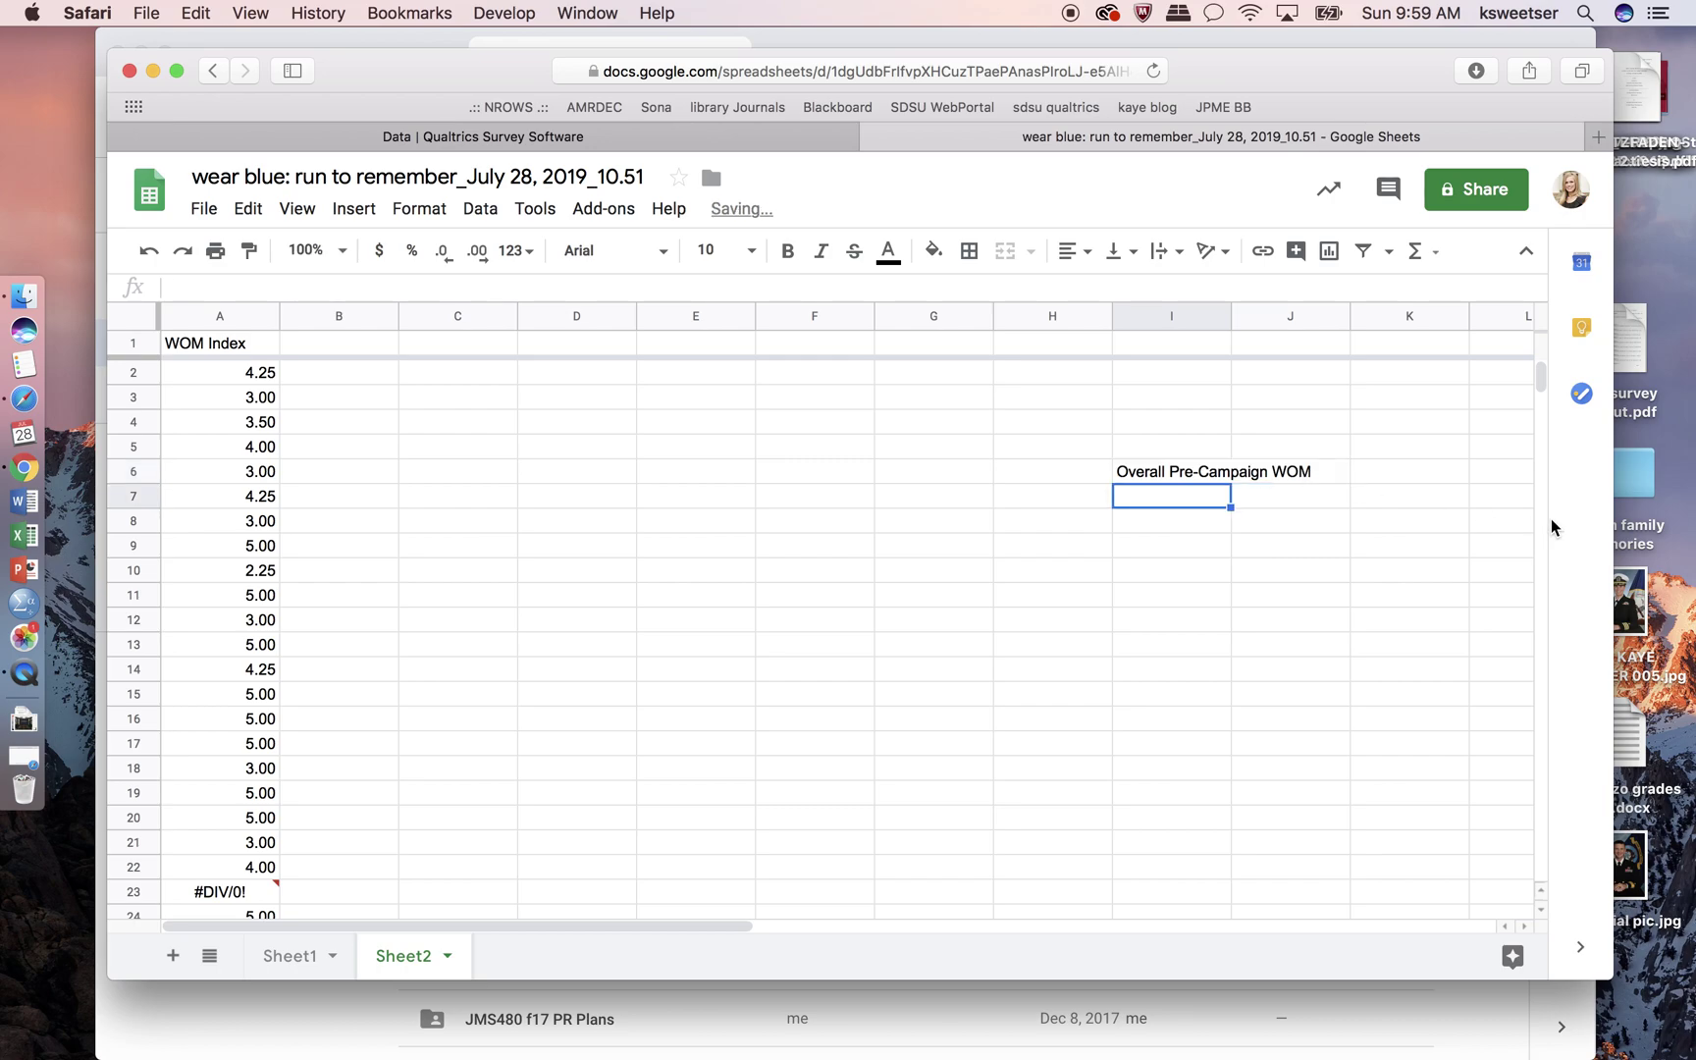
# Step: Enter an AVERAGE formula over A2:A22 in cell J6 beside the Overall Pre-Campaign WOM label and reselect the cell
pyautogui.click(1325, 470)
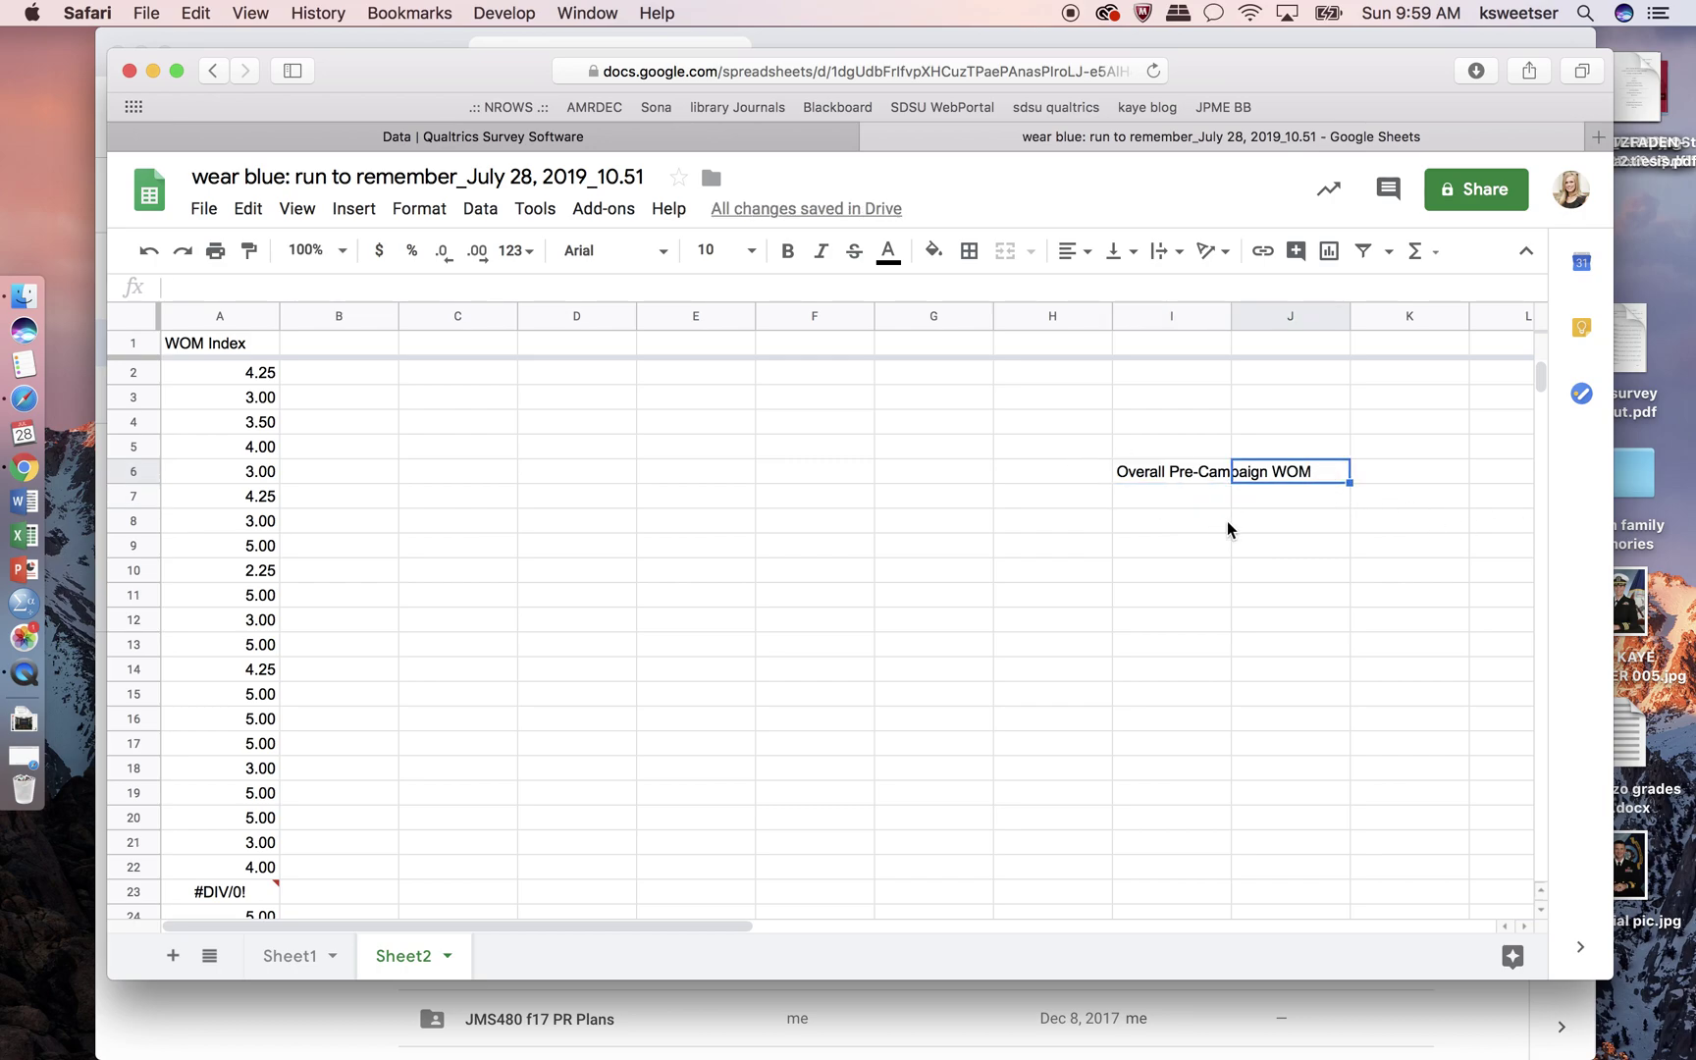
pyautogui.write('=')
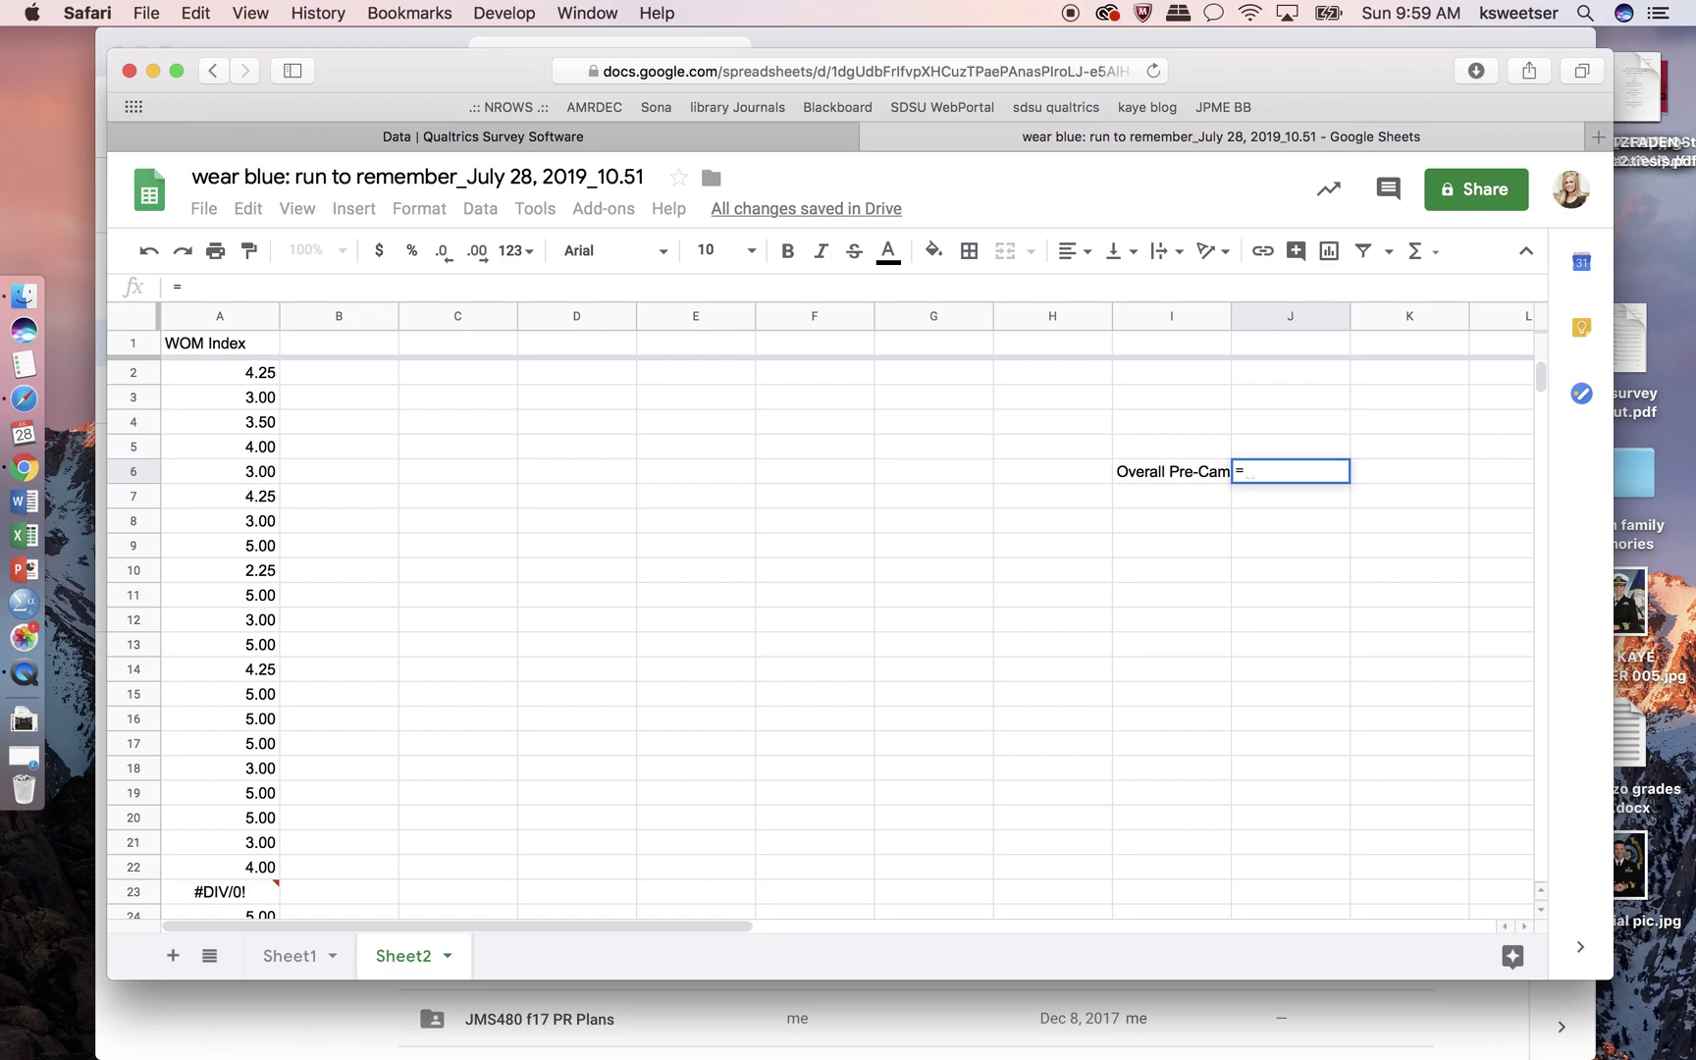
pyautogui.write('AV')
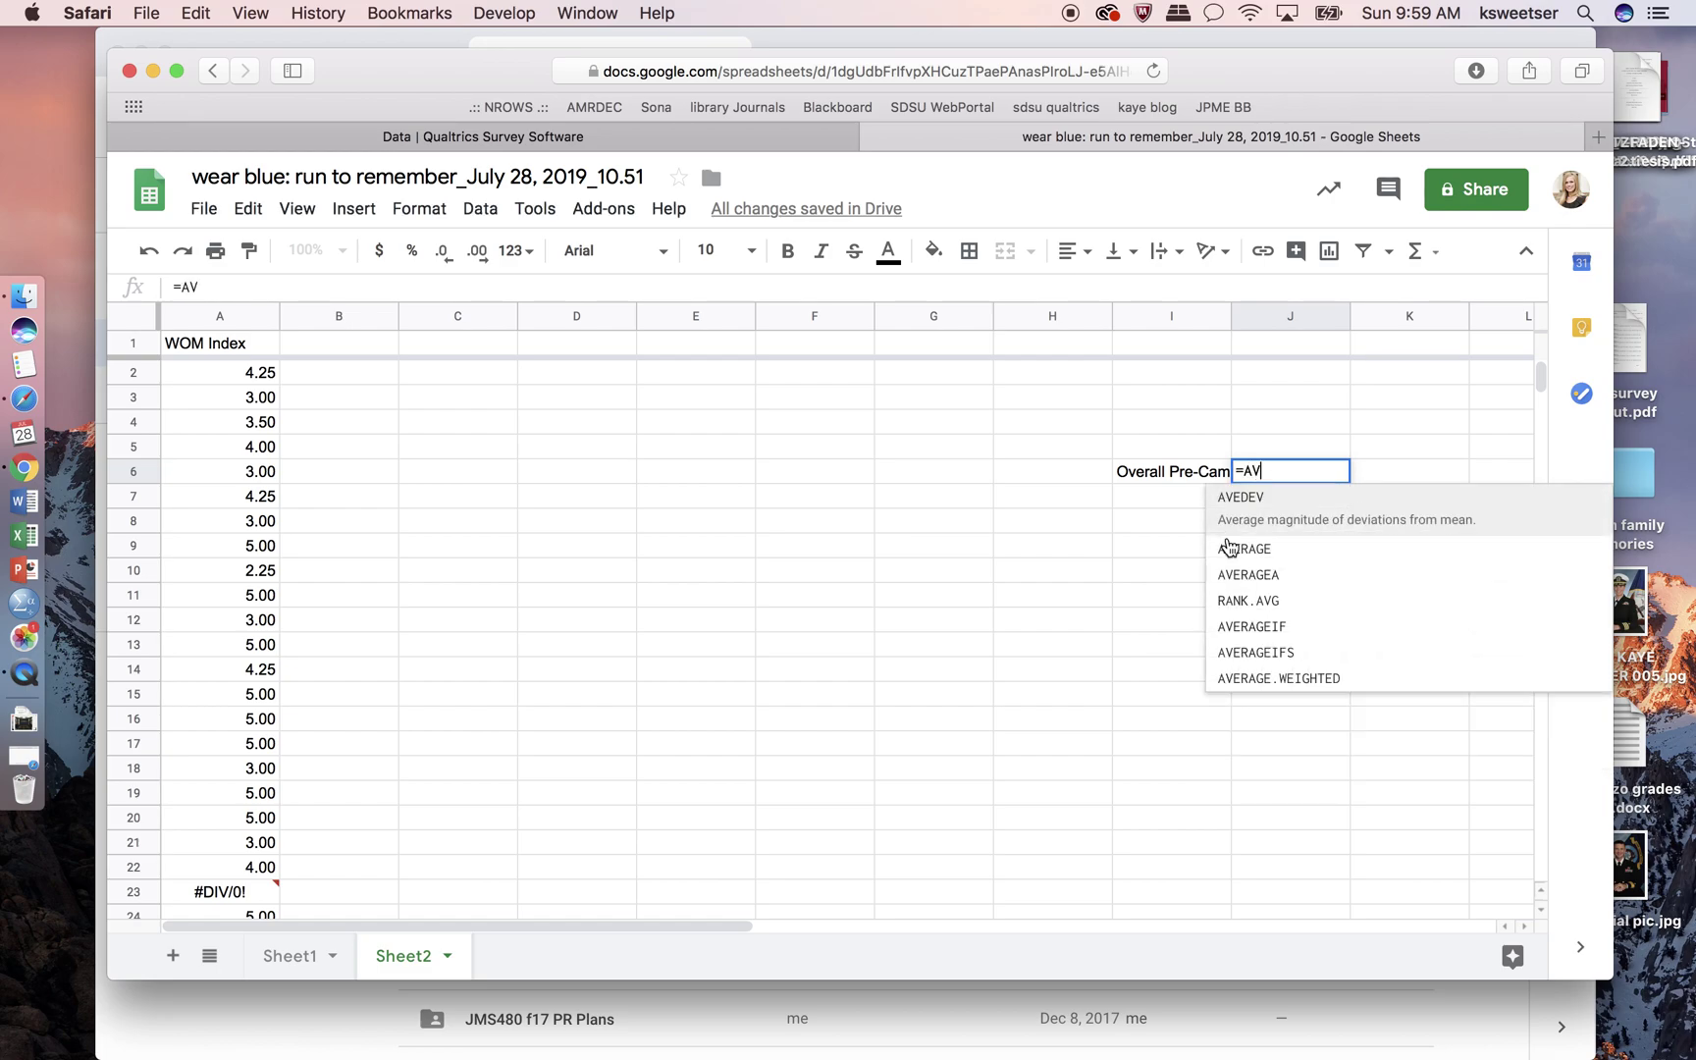
pyautogui.click(1274, 548)
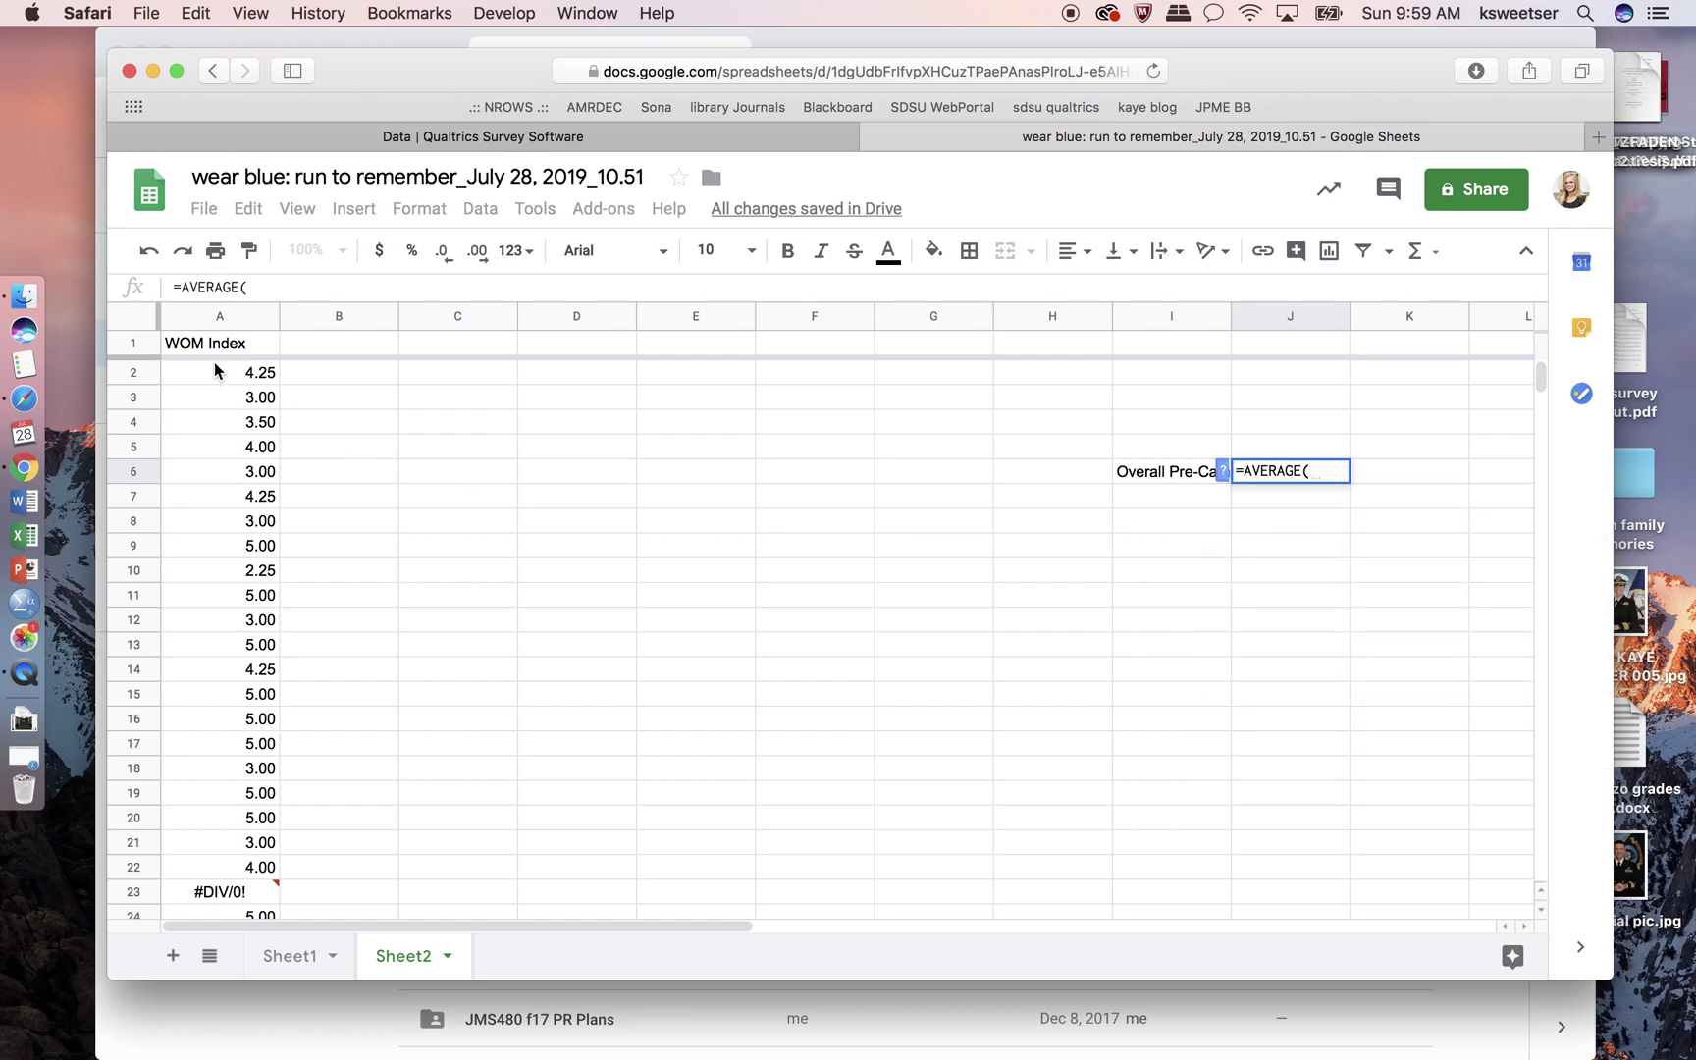
pyautogui.moveTo(226, 370); pyautogui.dragTo(260, 645)
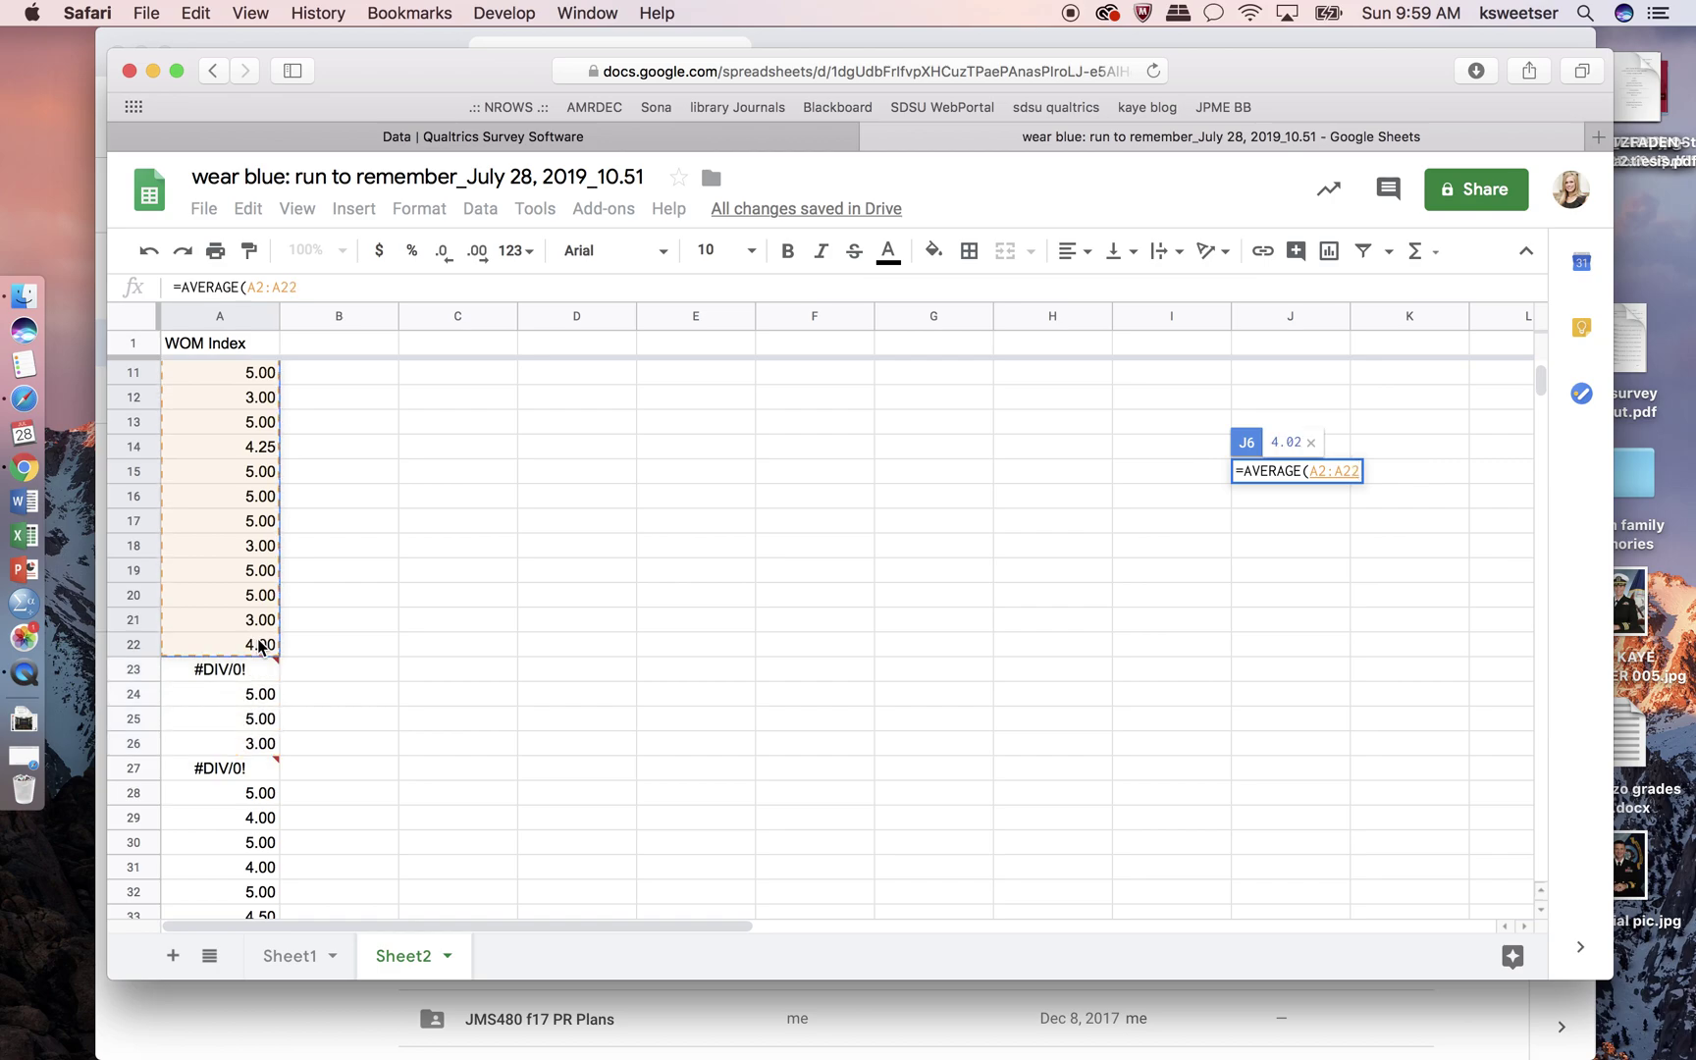
pyautogui.press('Return')
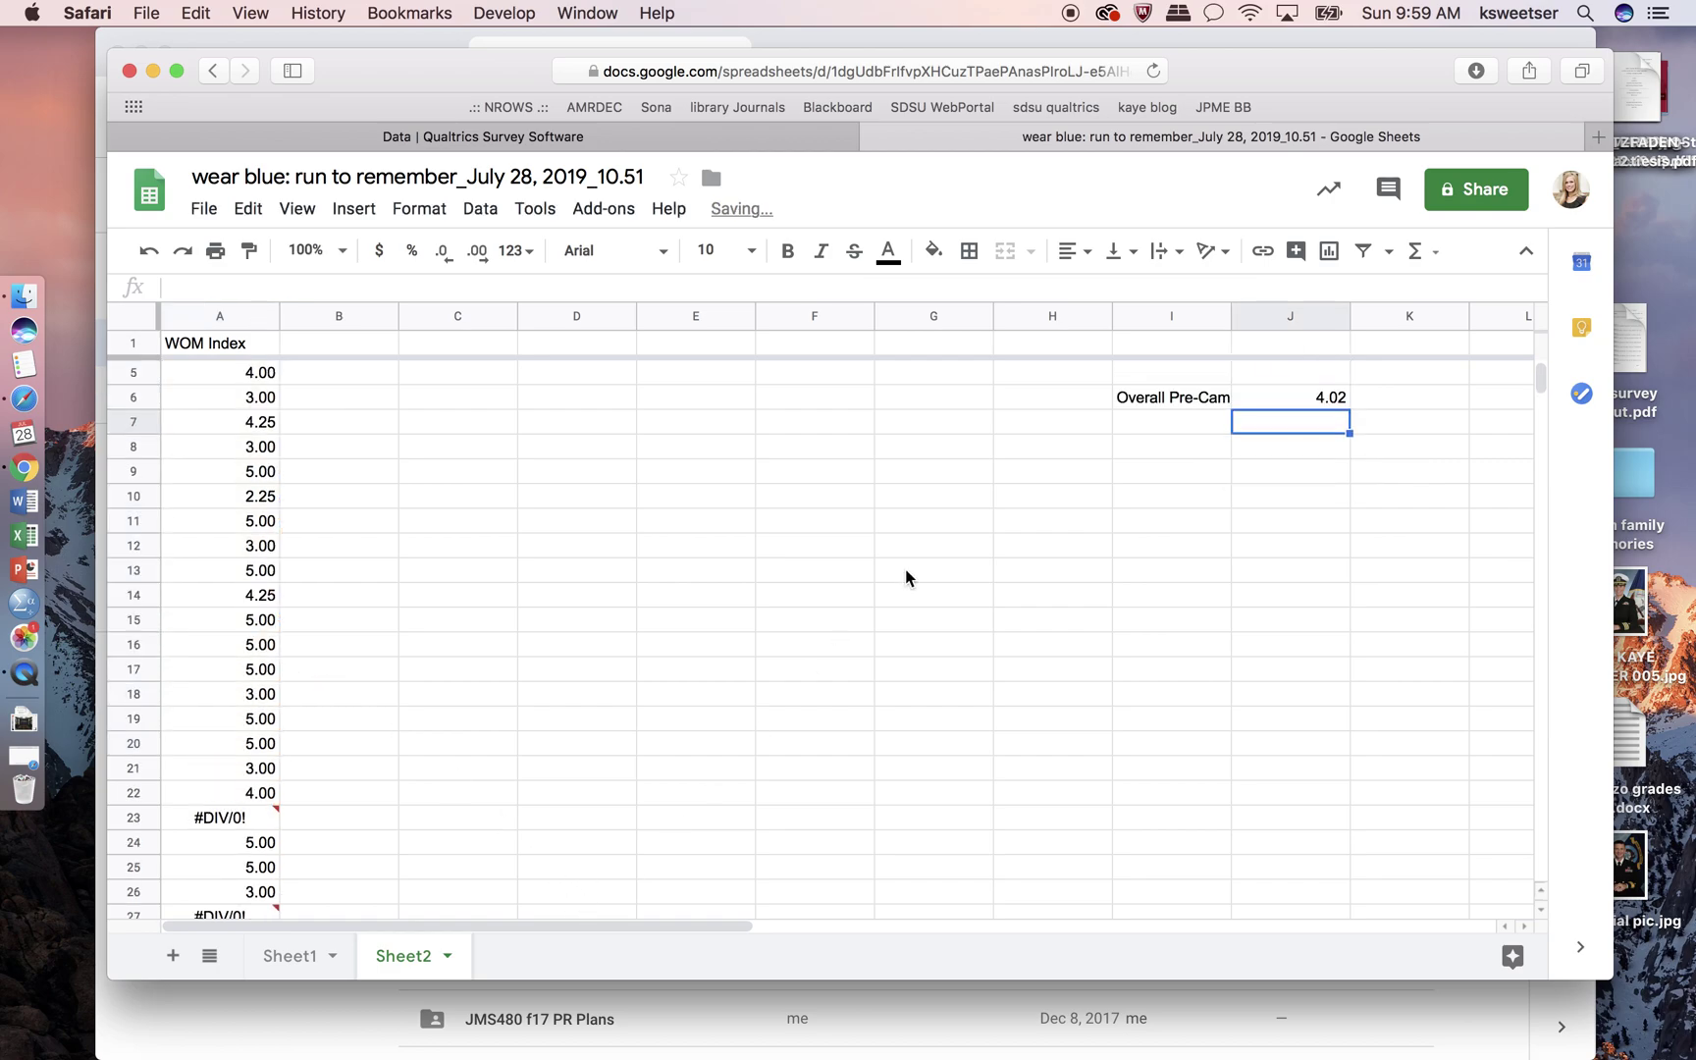
pyautogui.click(1319, 480)
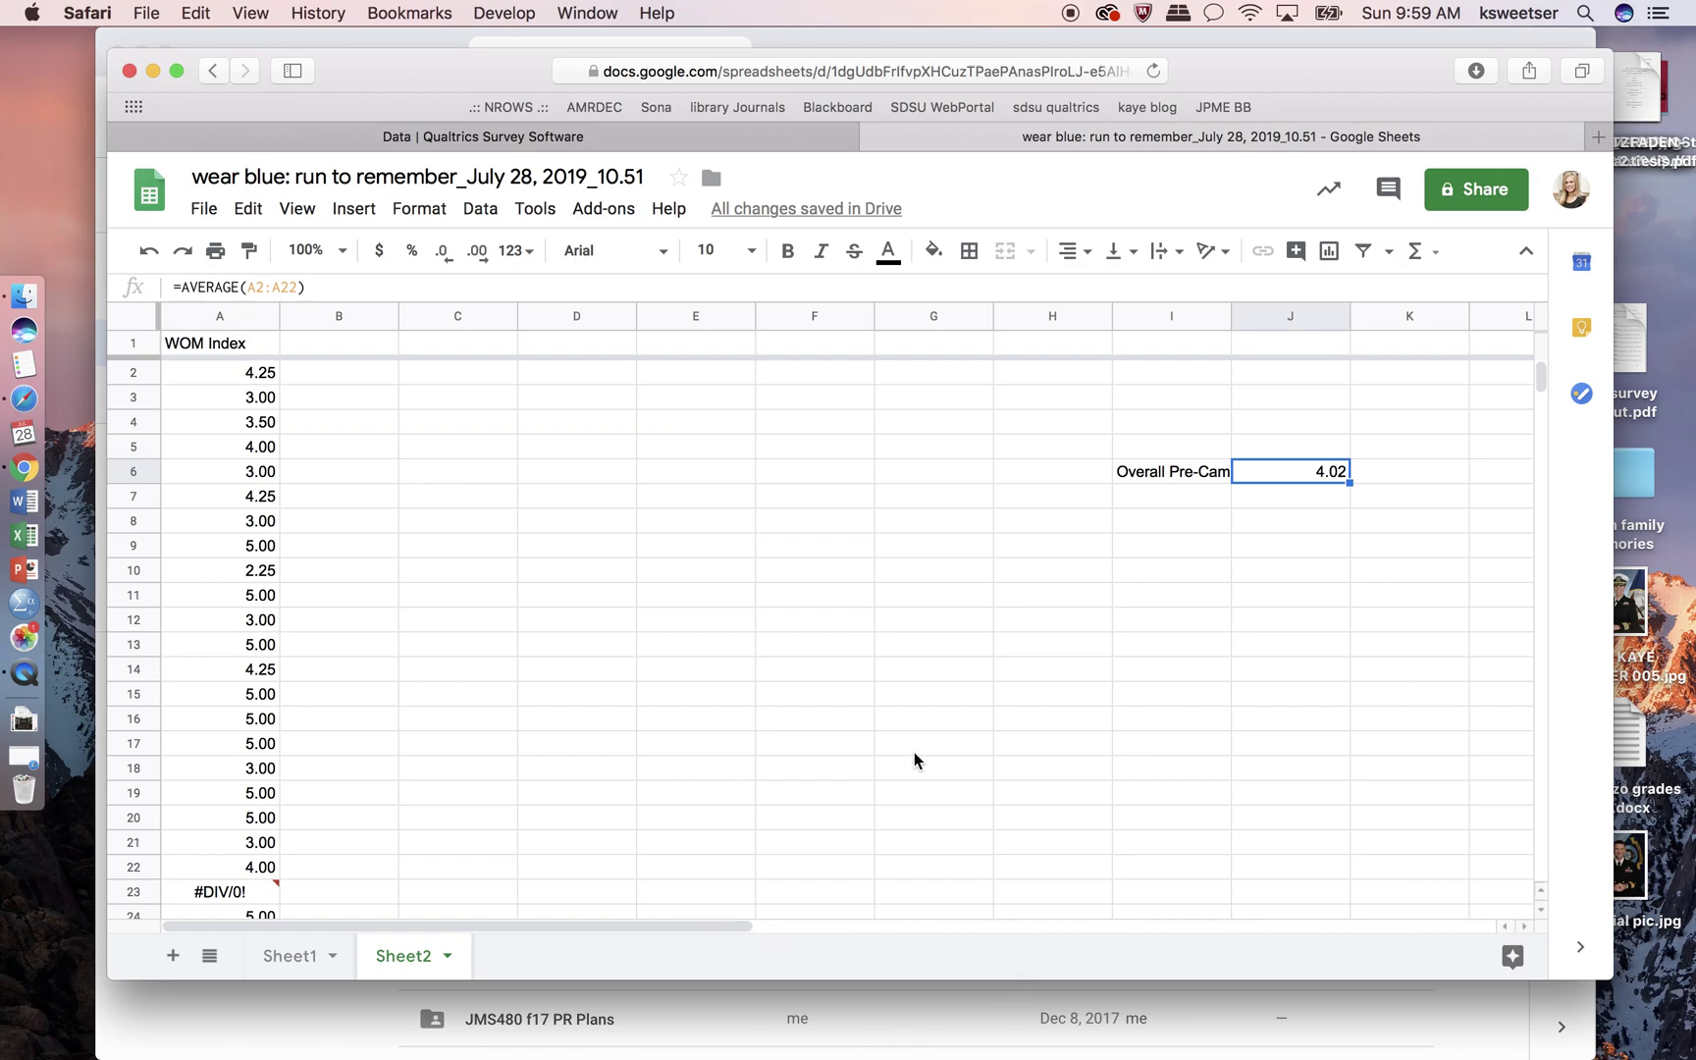
# Step: Switch to Qualtrics, dismiss the Manage Downloads dialog, and examine the Q14 statements and their agreement scale in the survey editor
pyautogui.click(608, 136)
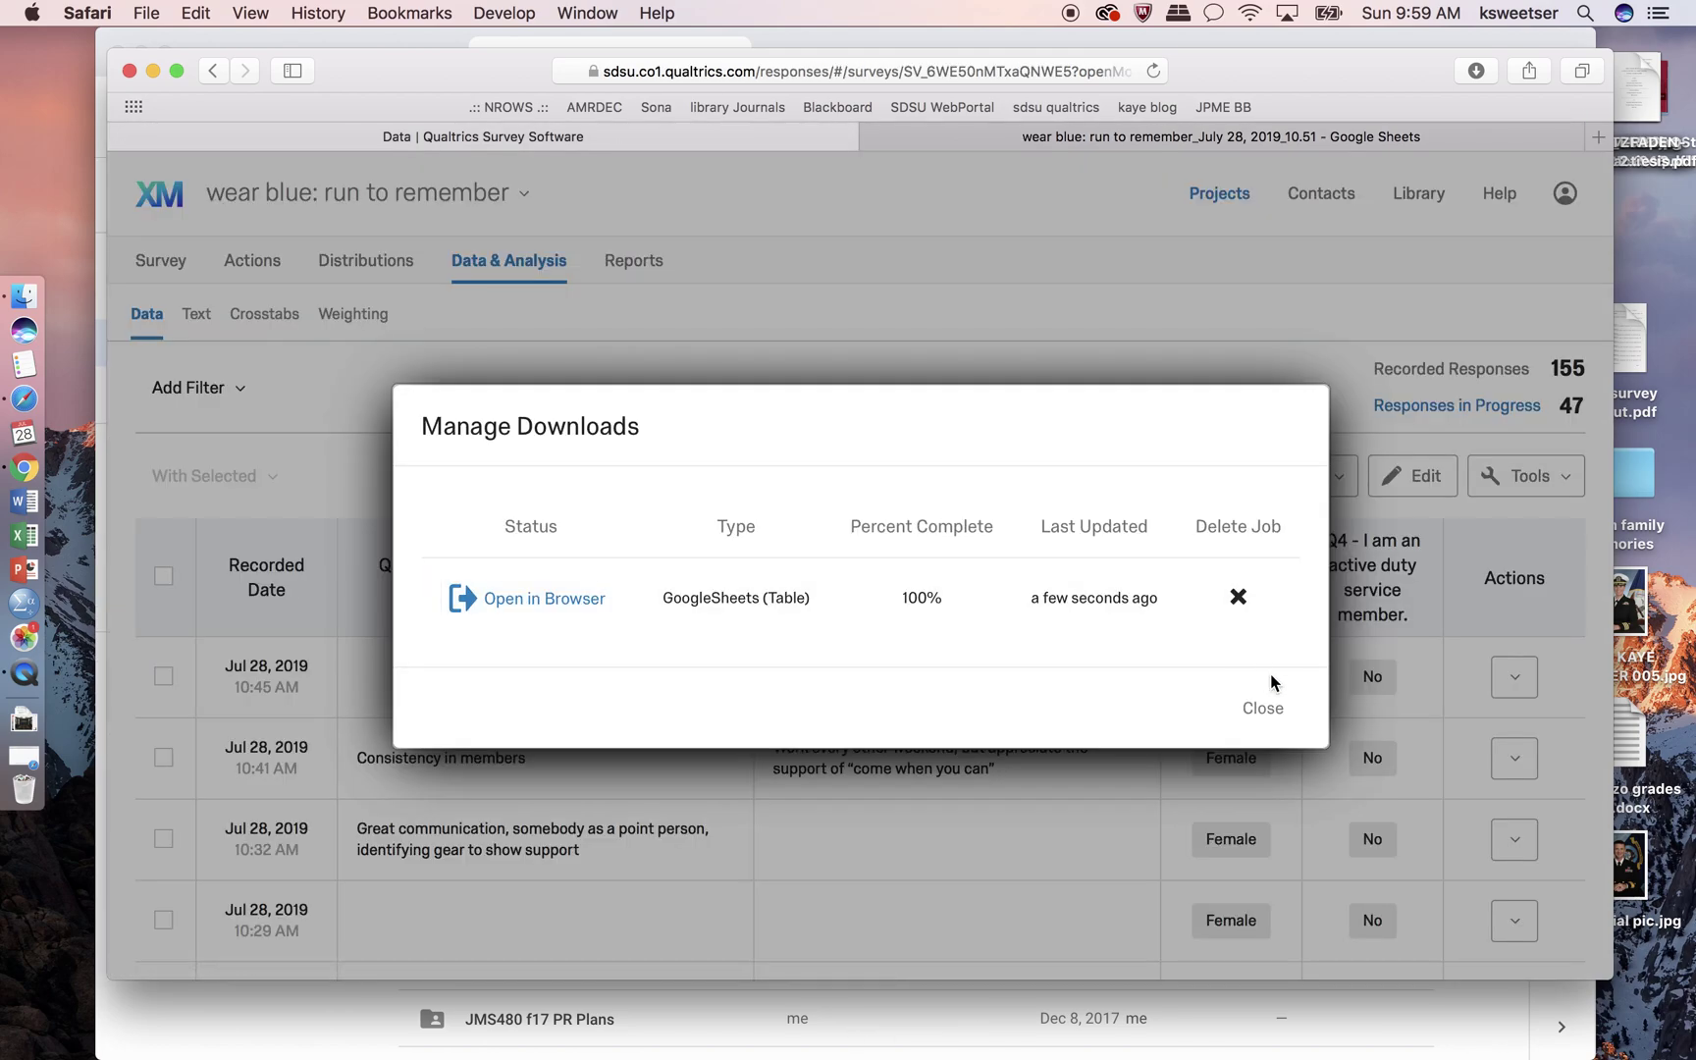
pyautogui.click(1254, 716)
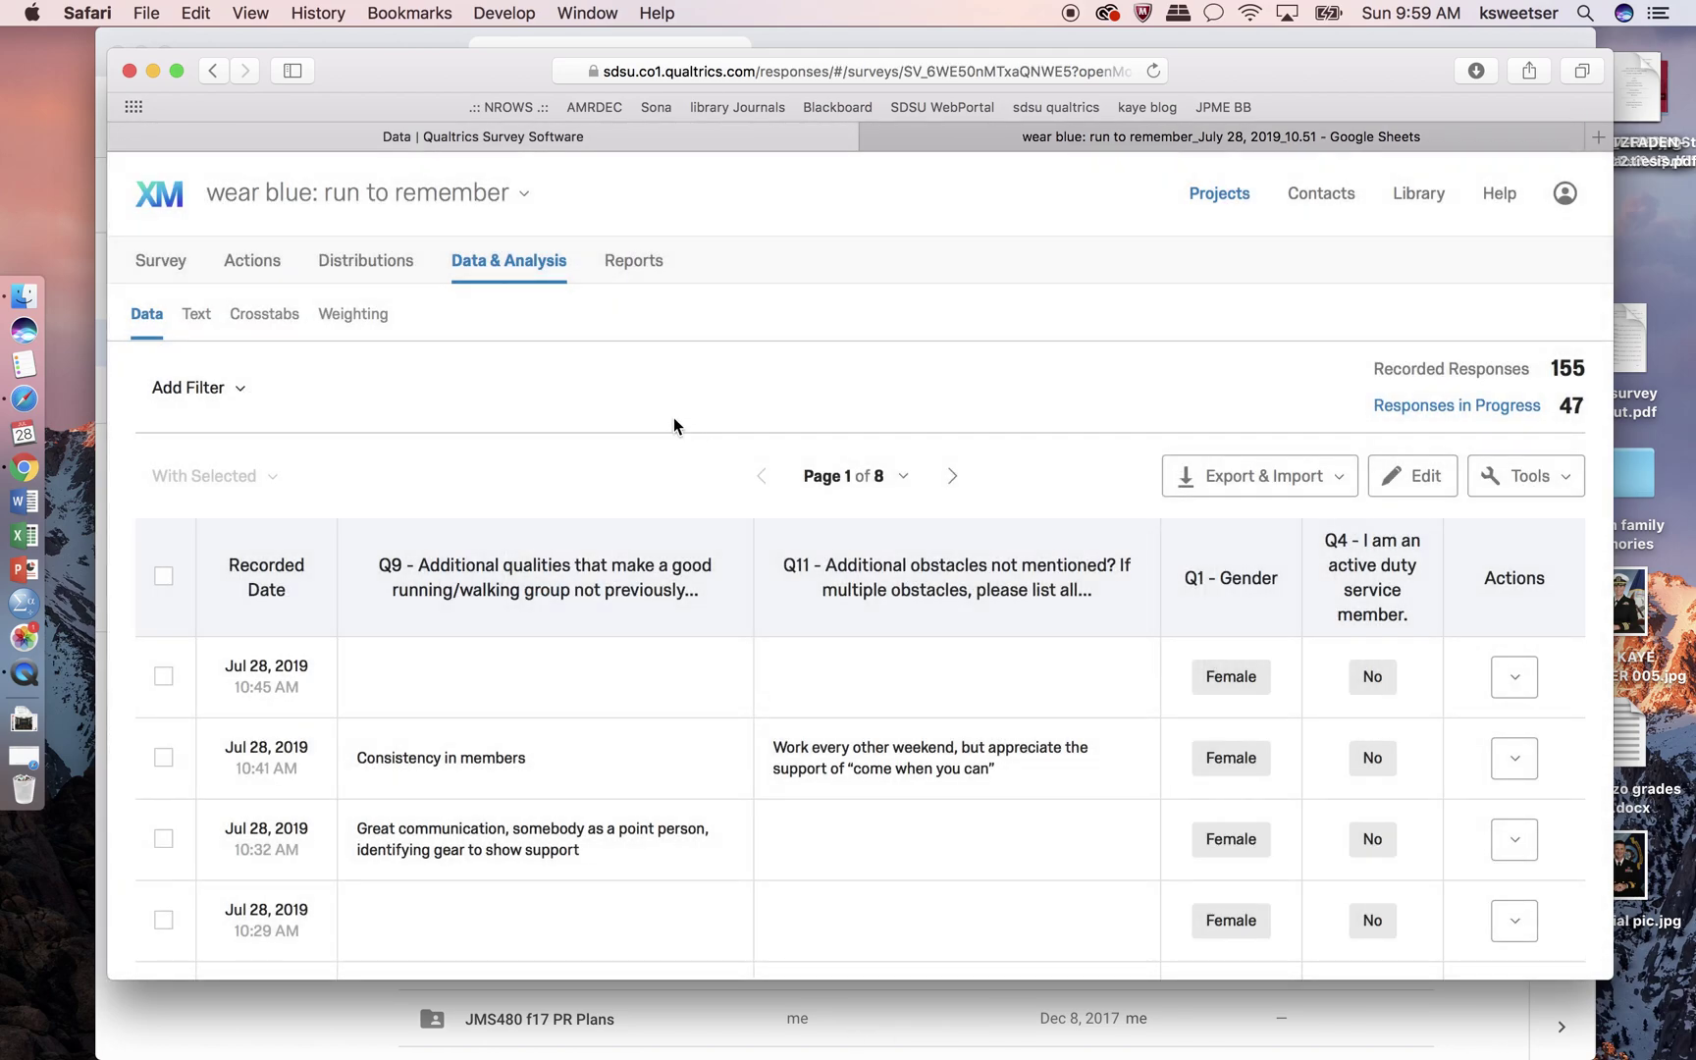
pyautogui.click(170, 263)
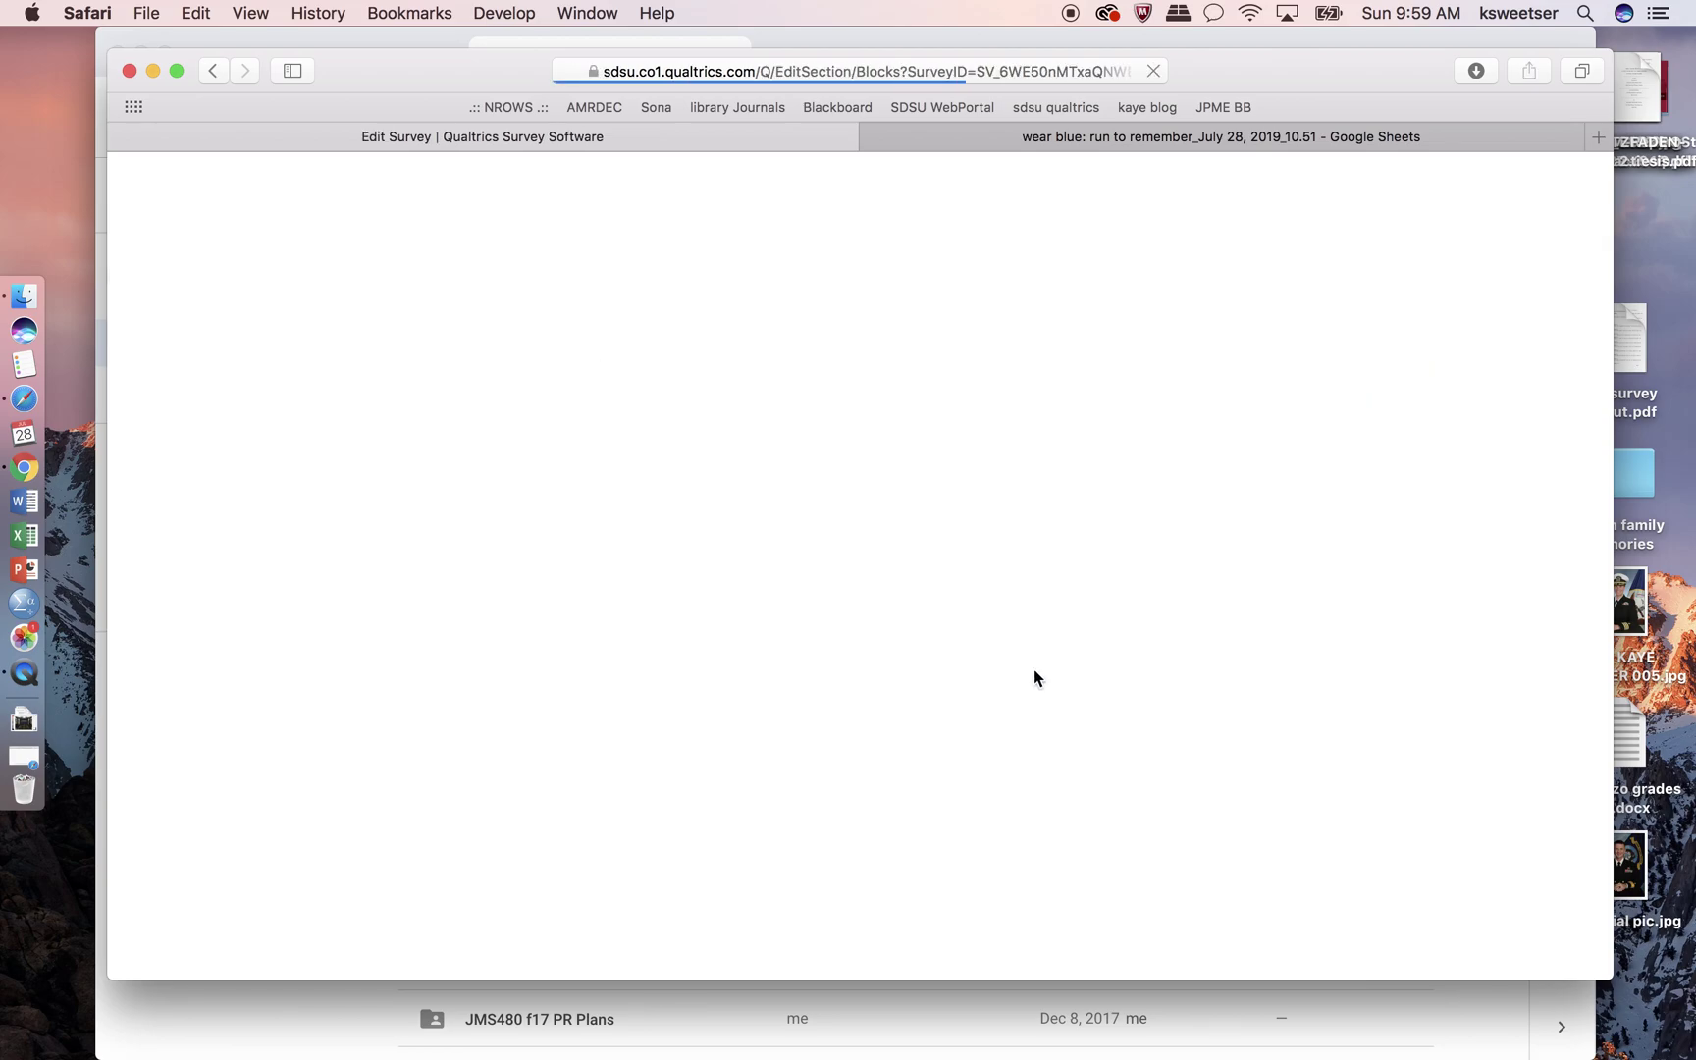
pyautogui.scroll(-20, 1036, 677)
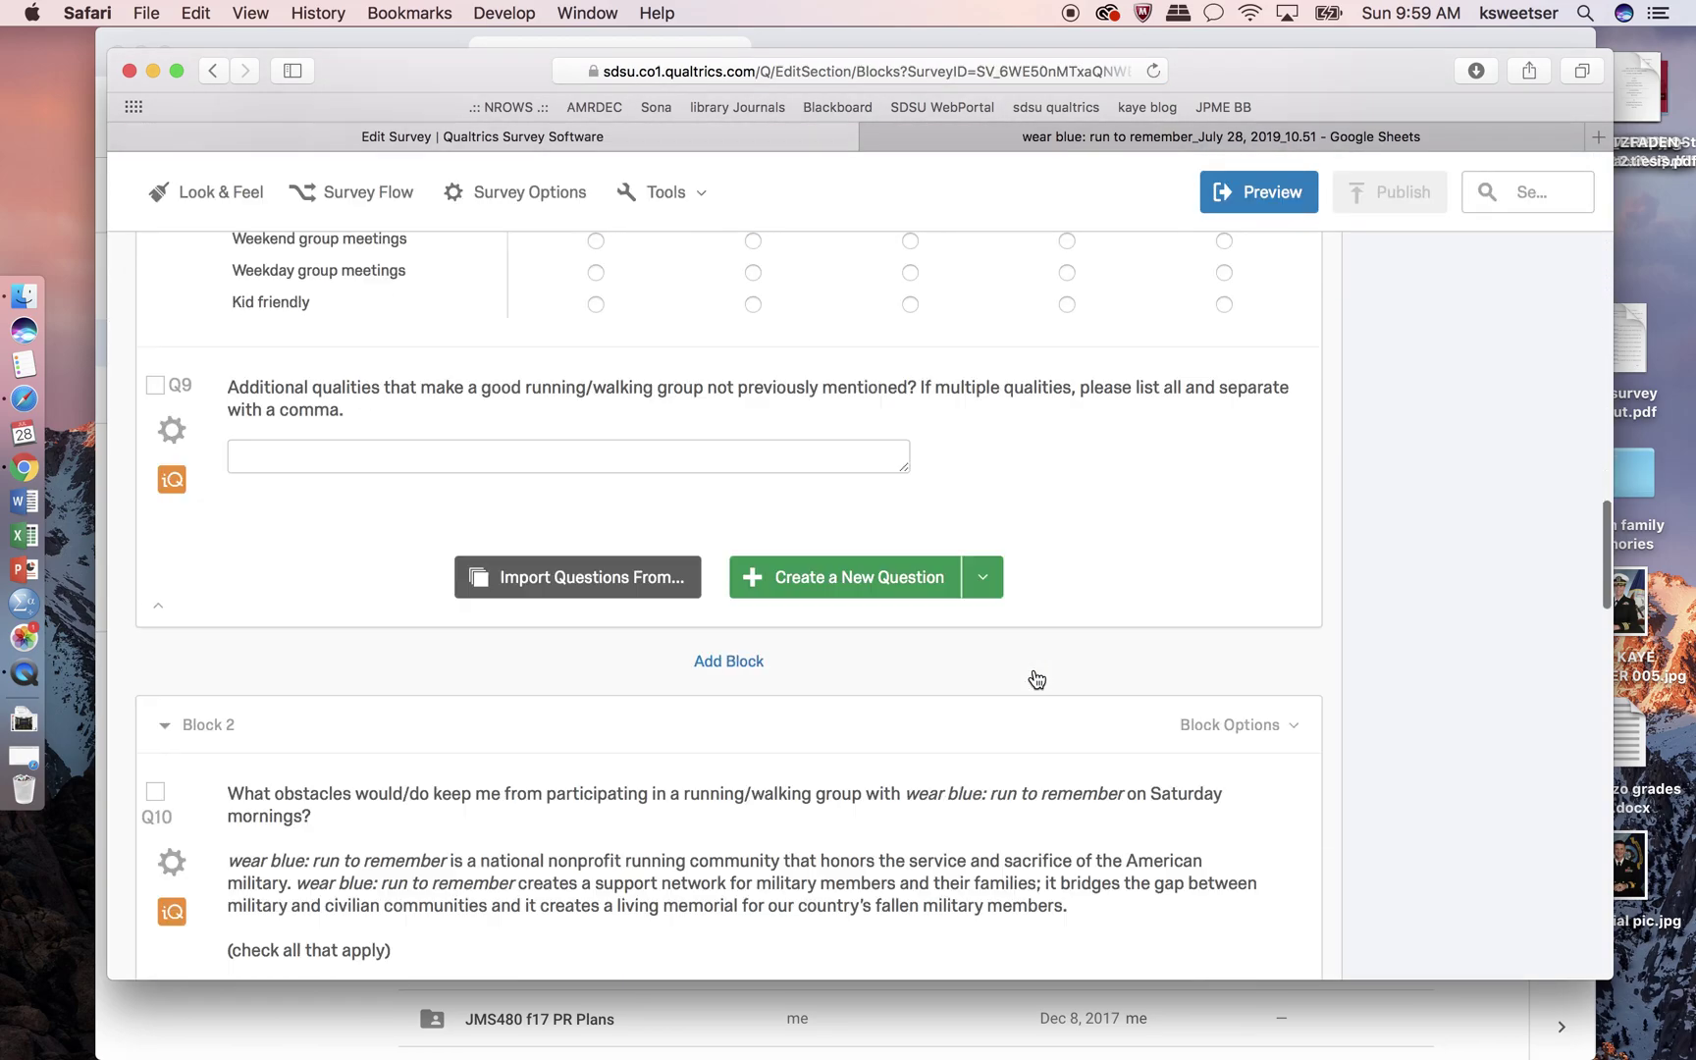
pyautogui.scroll(10, 1036, 677)
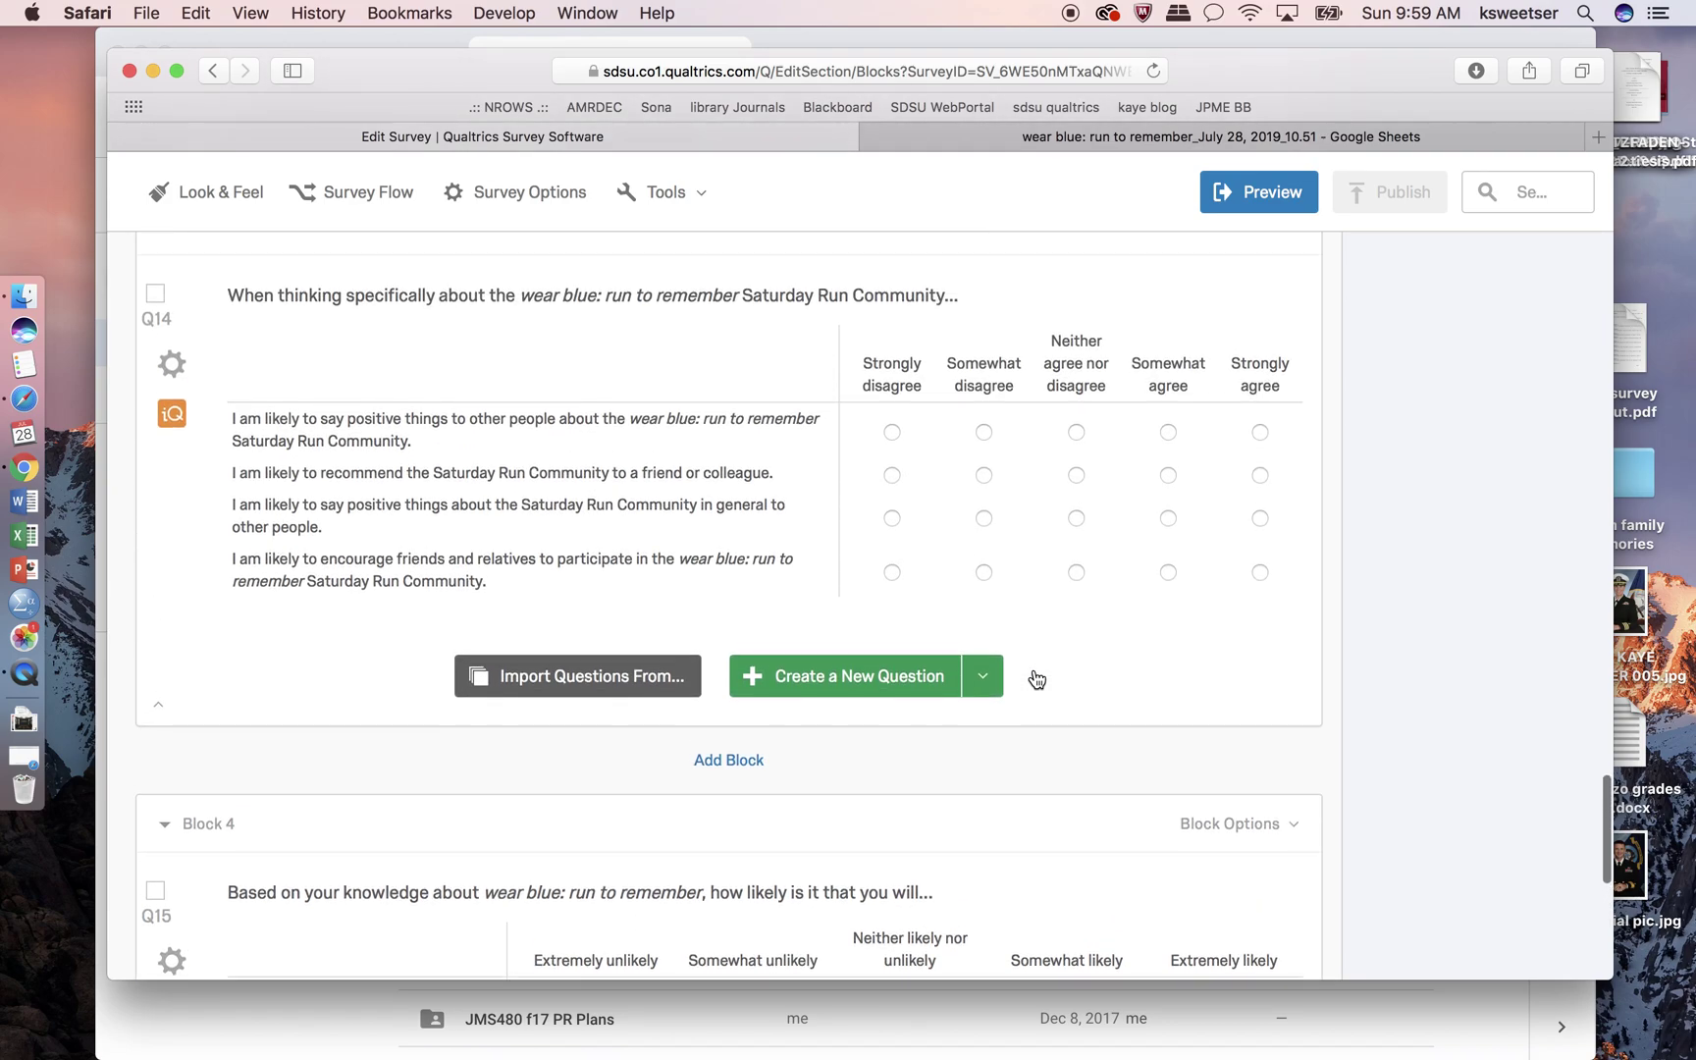